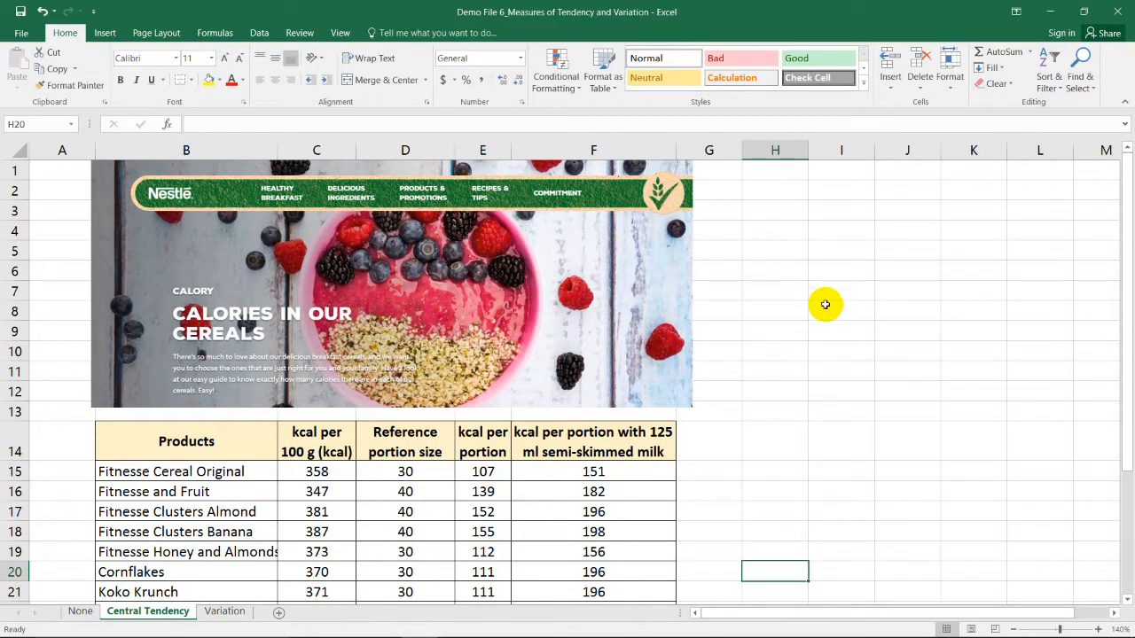
pyautogui.scroll(-3, 790, 333)
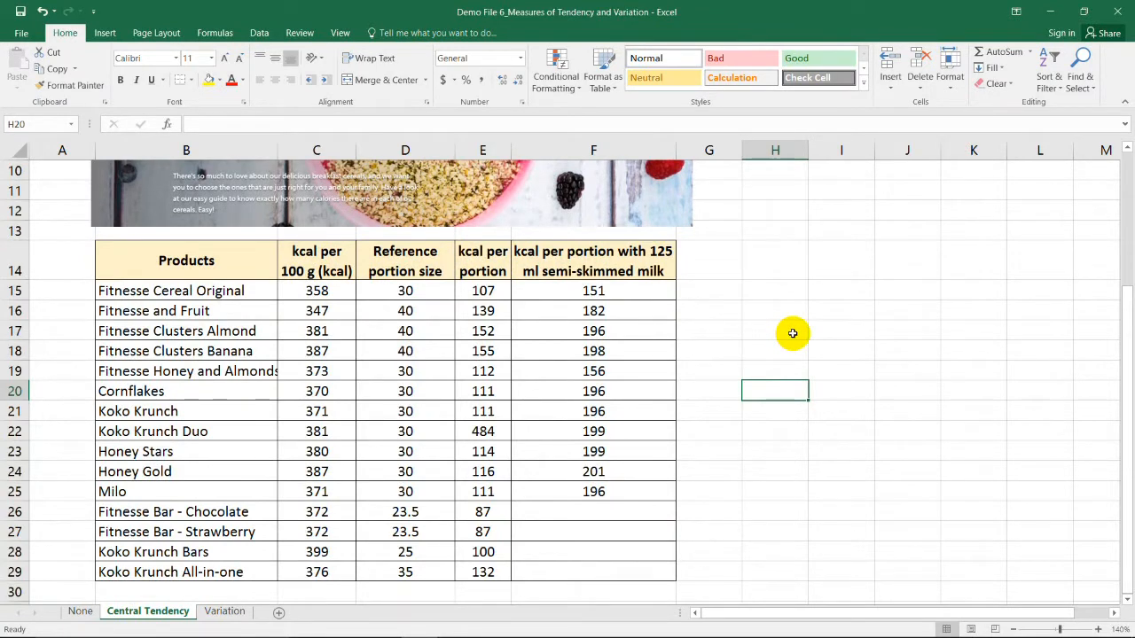
# Step: Review the kcal per 100 g, portion size, kcal per portion and milk columns, noting the empty cereal-bar milk cells
pyautogui.click(305, 255)
pyautogui.moveTo(298, 308); pyautogui.dragTo(306, 567)
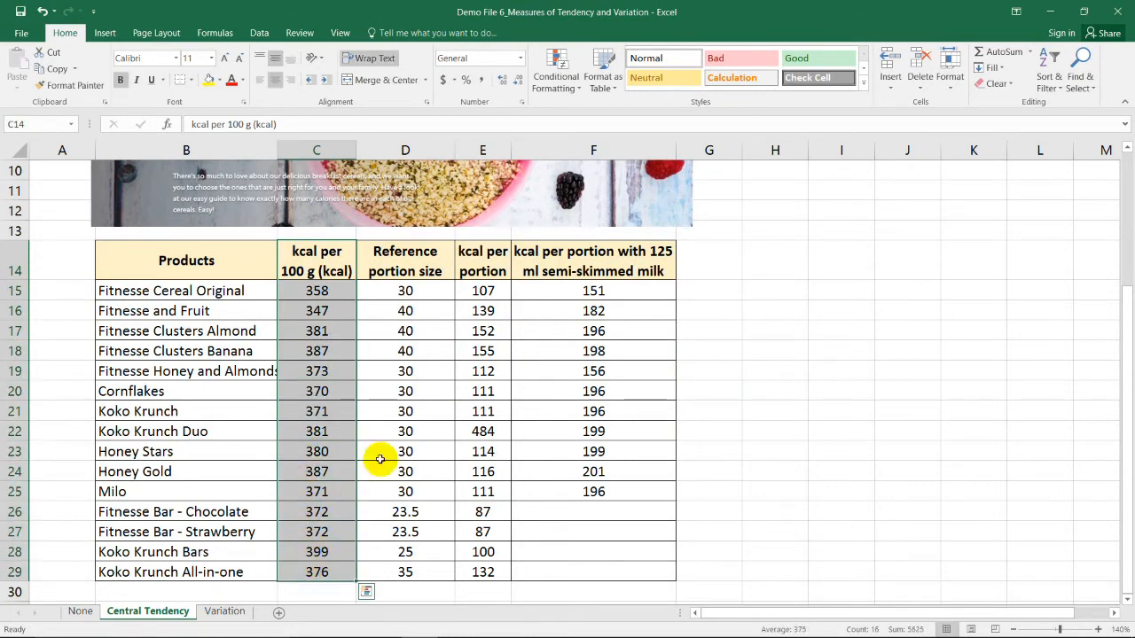
pyautogui.moveTo(426, 257)
pyautogui.mouseDown()
pyautogui.moveTo(429, 292)
pyautogui.moveTo(429, 257)
pyautogui.mouseUp()
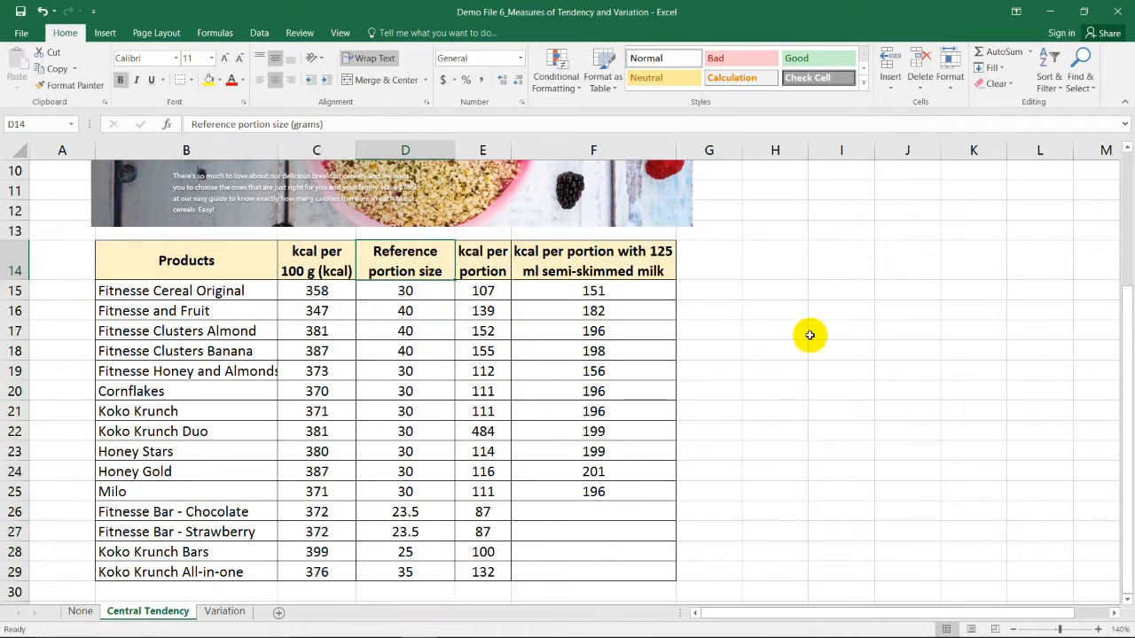
pyautogui.click(424, 291)
pyautogui.moveTo(424, 291); pyautogui.dragTo(424, 571)
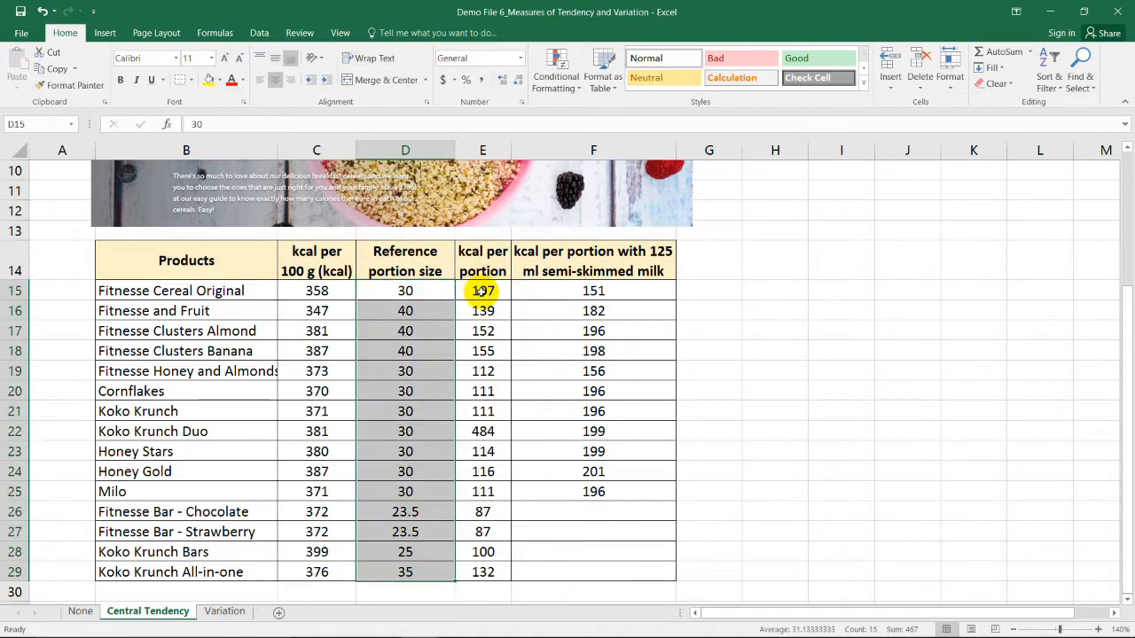
pyautogui.moveTo(483, 291); pyautogui.dragTo(483, 491)
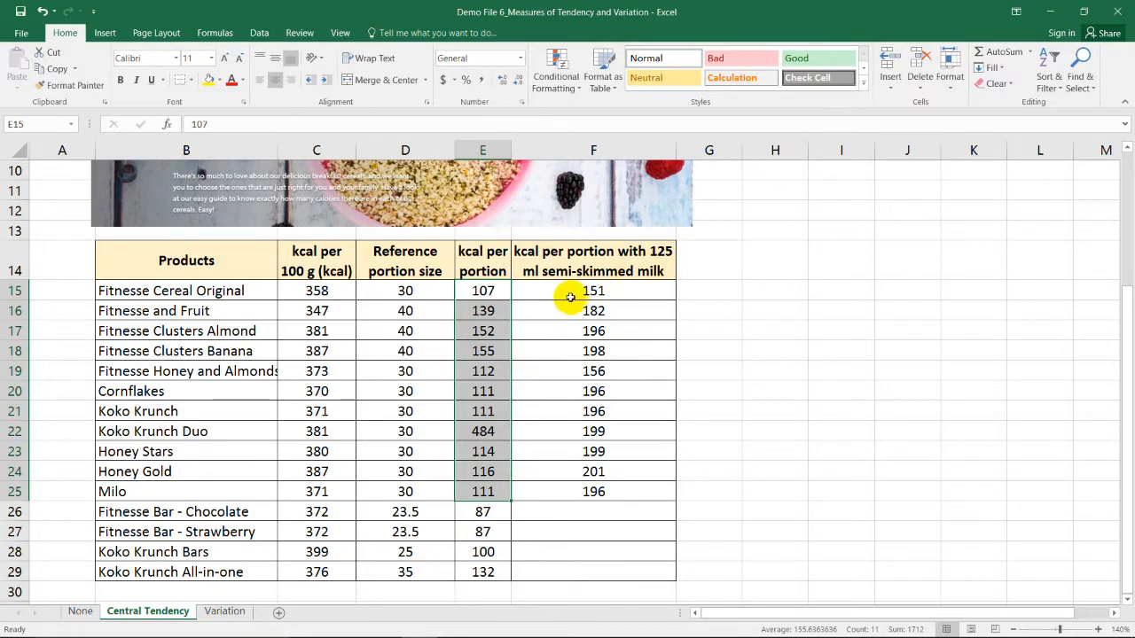
pyautogui.scroll(-2, 620, 302)
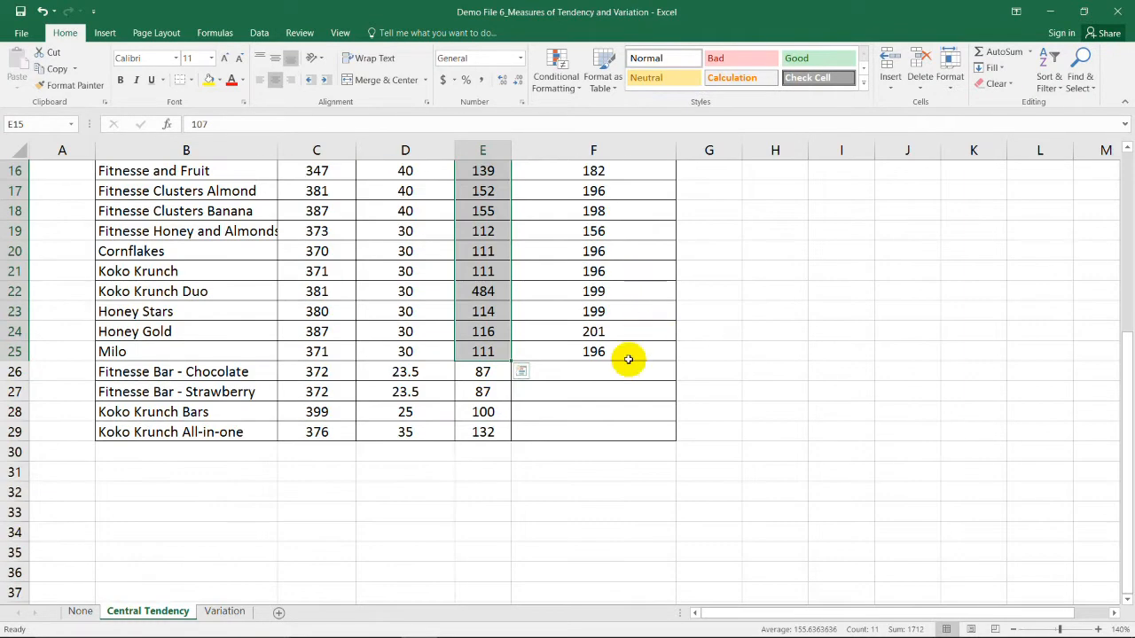
pyautogui.moveTo(604, 371); pyautogui.dragTo(603, 432)
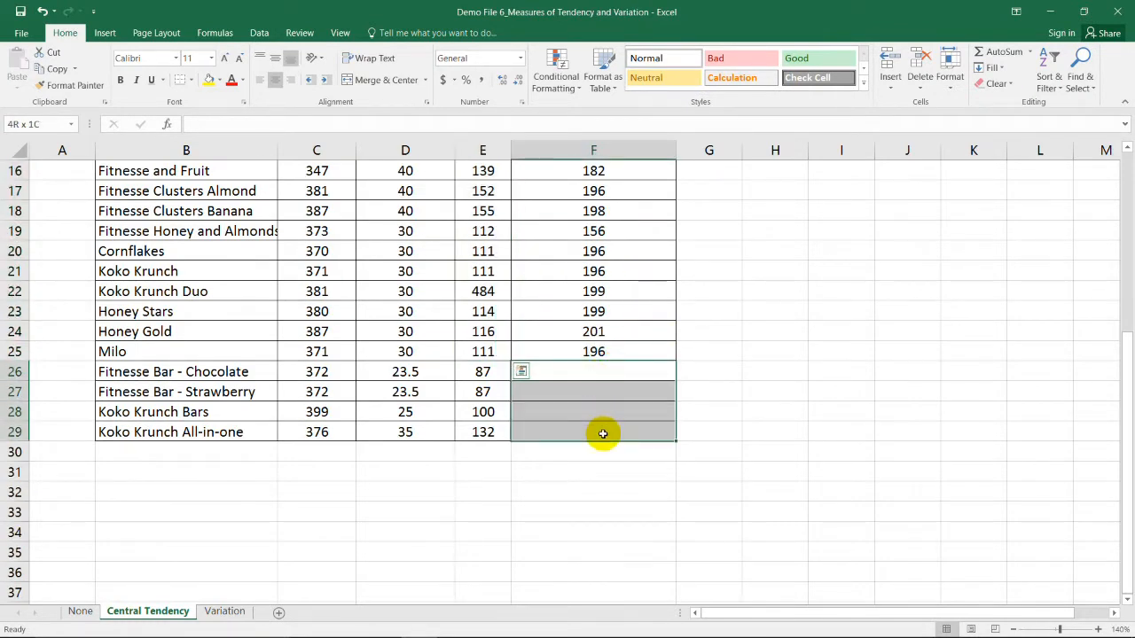
pyautogui.moveTo(230, 371); pyautogui.dragTo(231, 432)
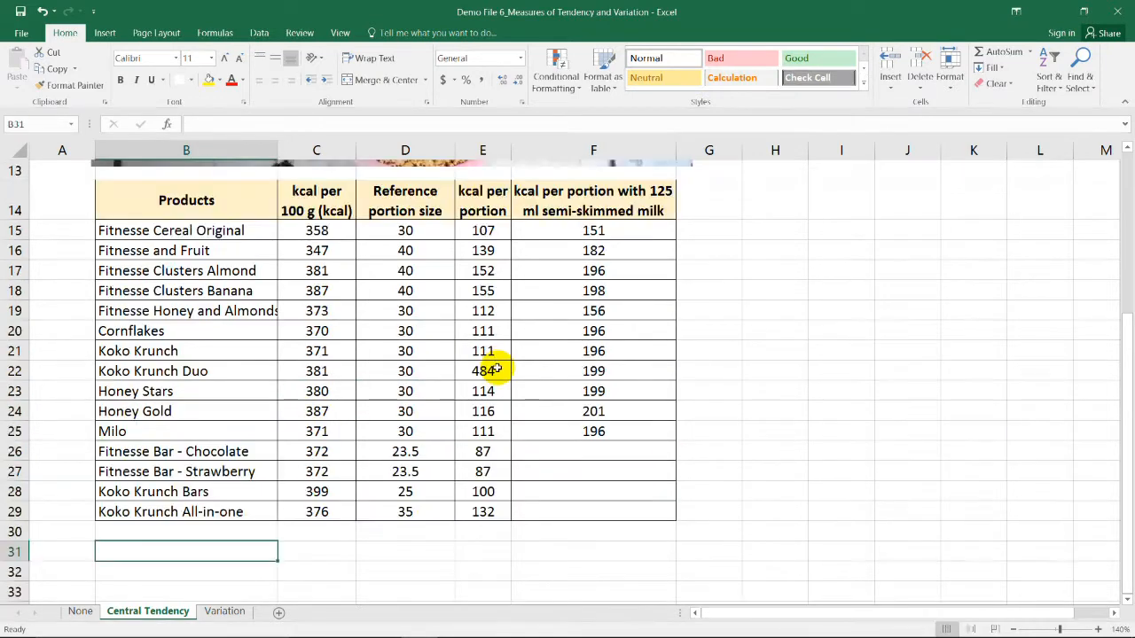
pyautogui.click(415, 544)
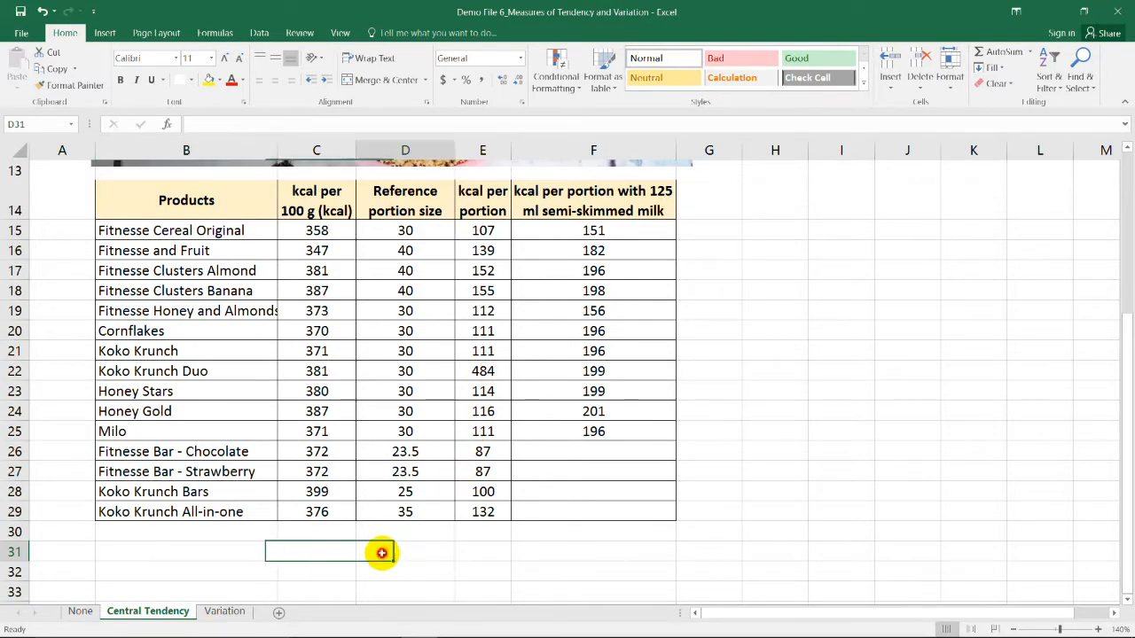
pyautogui.scroll(-2, 386, 549)
pyautogui.scroll(1, 386, 549)
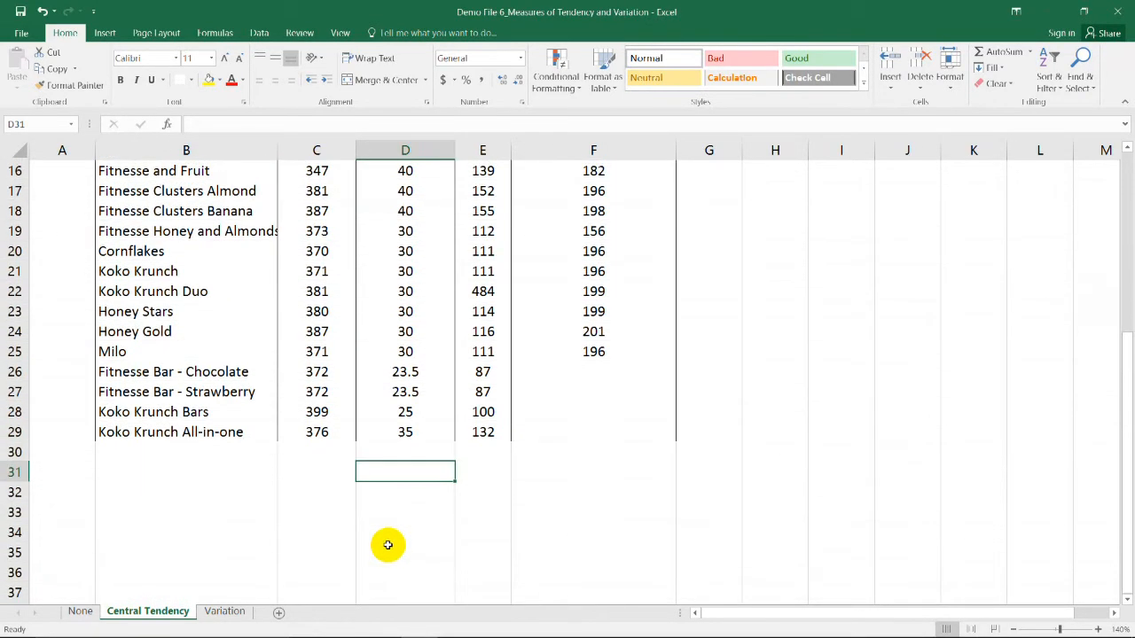
pyautogui.scroll(1, 387, 543)
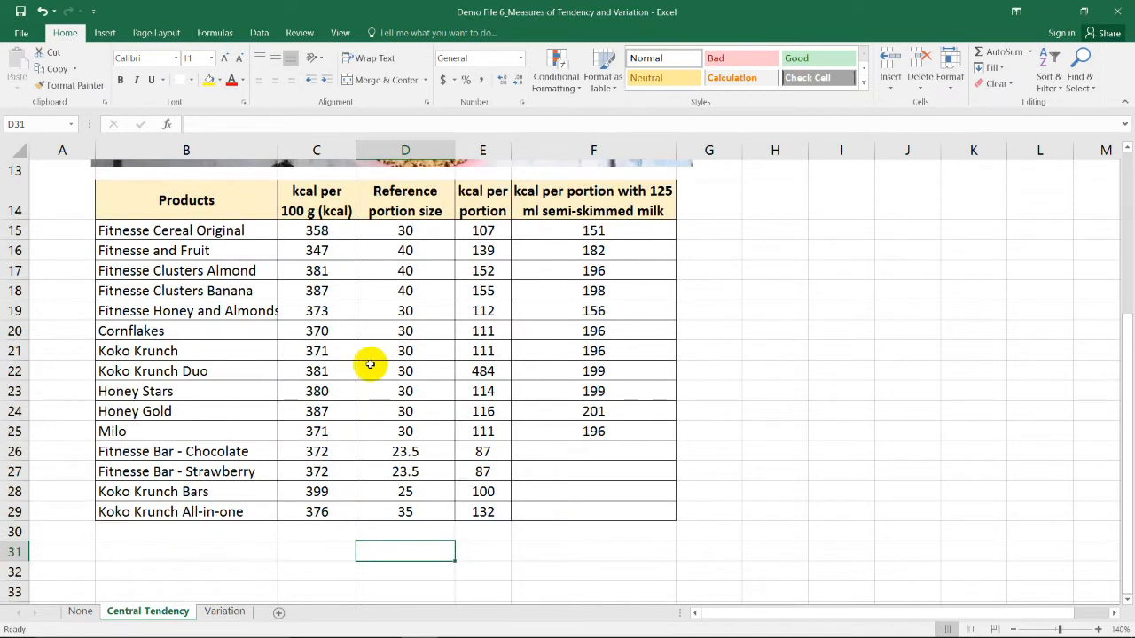
# Step: Enter the labels Mean, Median and Mode in B31 to B33 under the product list
pyautogui.click(316, 149)
pyautogui.click(482, 150)
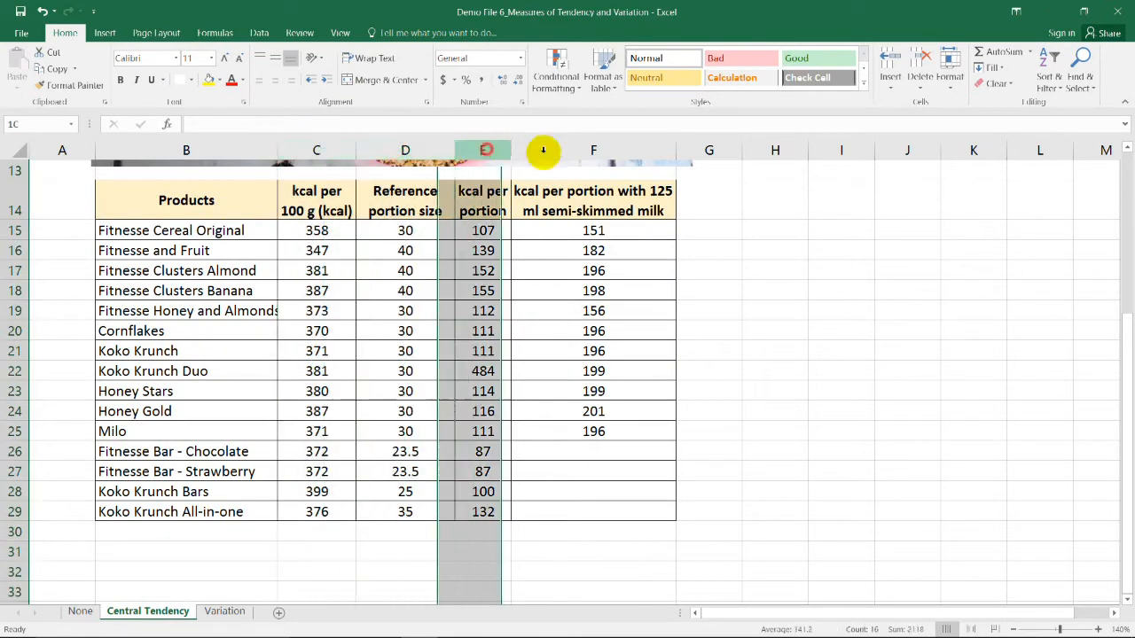
pyautogui.click(636, 150)
pyautogui.scroll(-2, 245, 356)
pyautogui.click(171, 410)
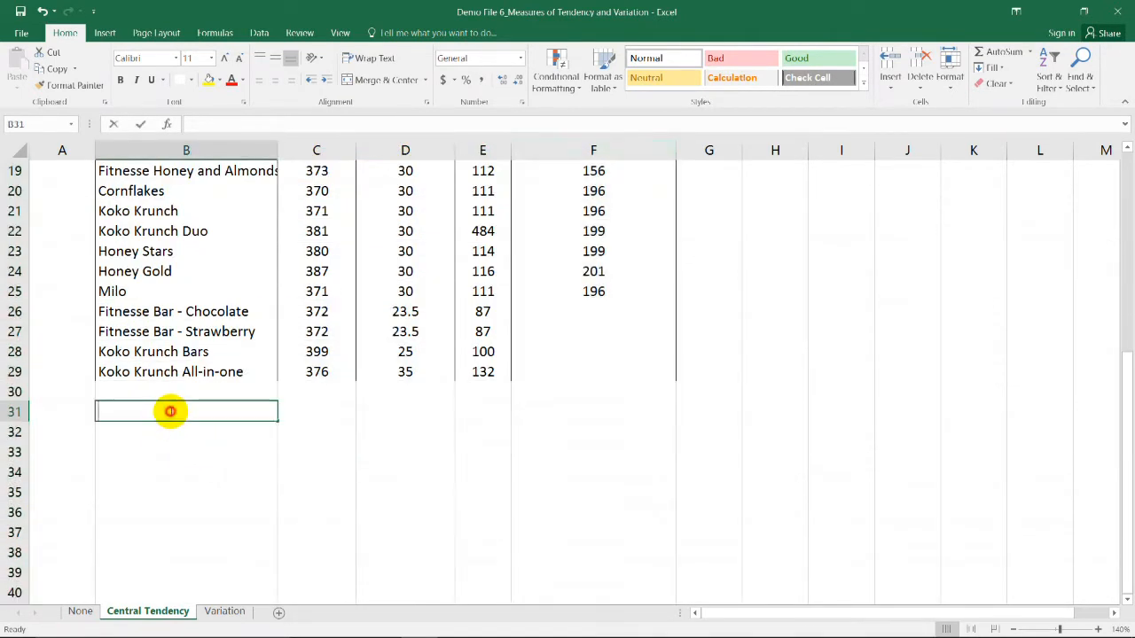
pyautogui.doubleClick(171, 411)
pyautogui.write('Mean')
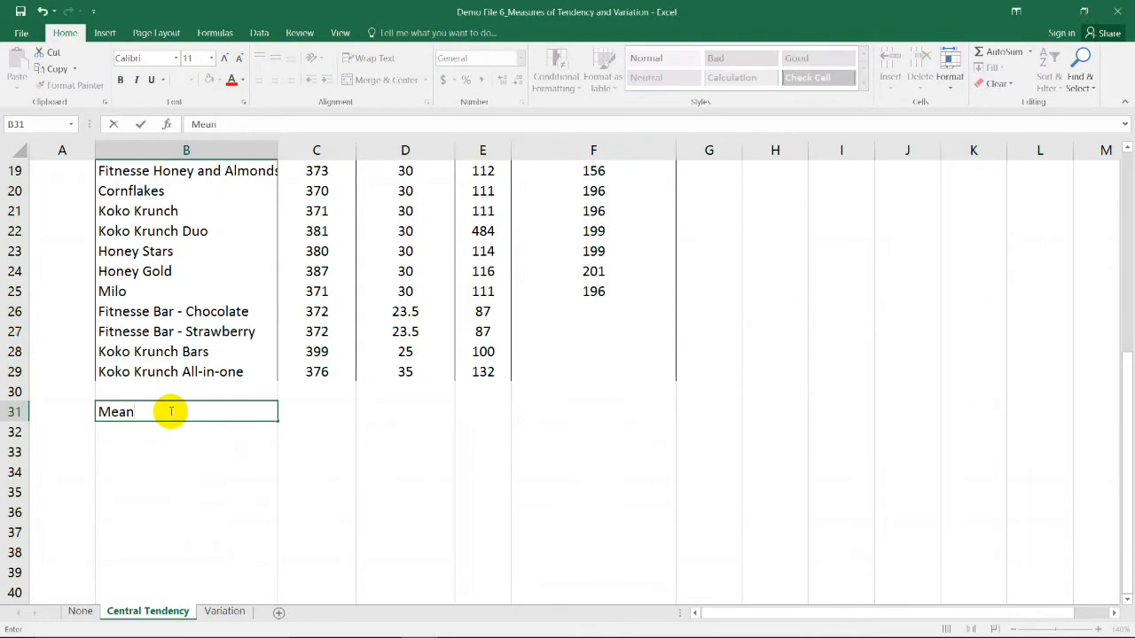
pyautogui.press('Return')
pyautogui.write('Mean')
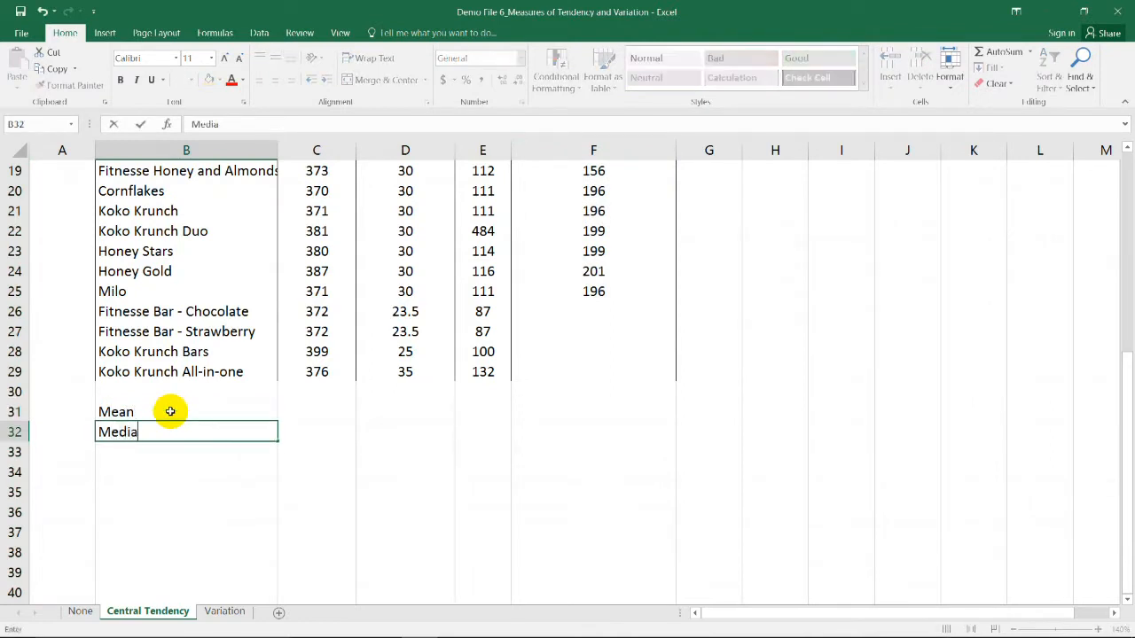
pyautogui.press('Return')
pyautogui.write('Mode')
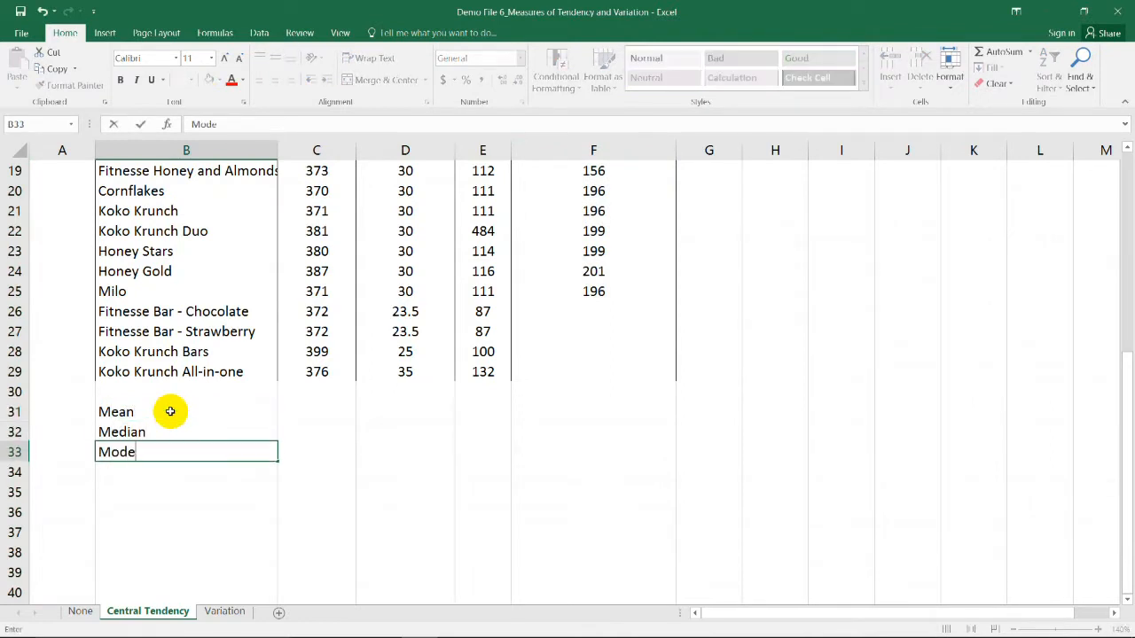
pyautogui.press('Tab')
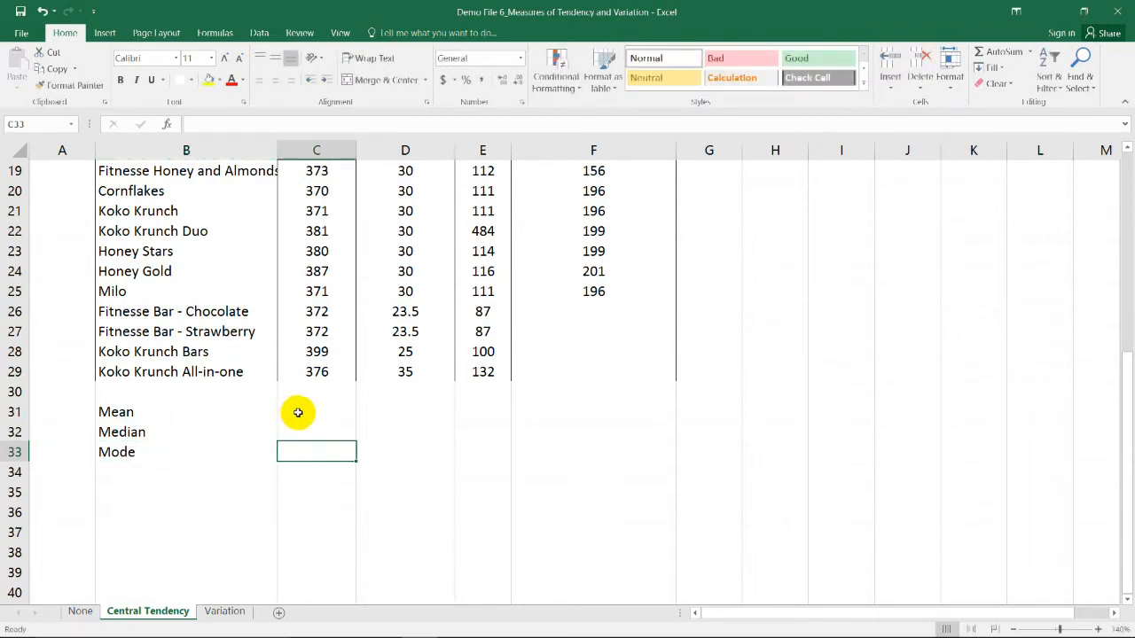
# Step: Enter =AVERAGE(C15:C29) in C31, giving a mean of 375 for kcal per 100 g
pyautogui.click(301, 412)
pyautogui.scroll(2, 317, 413)
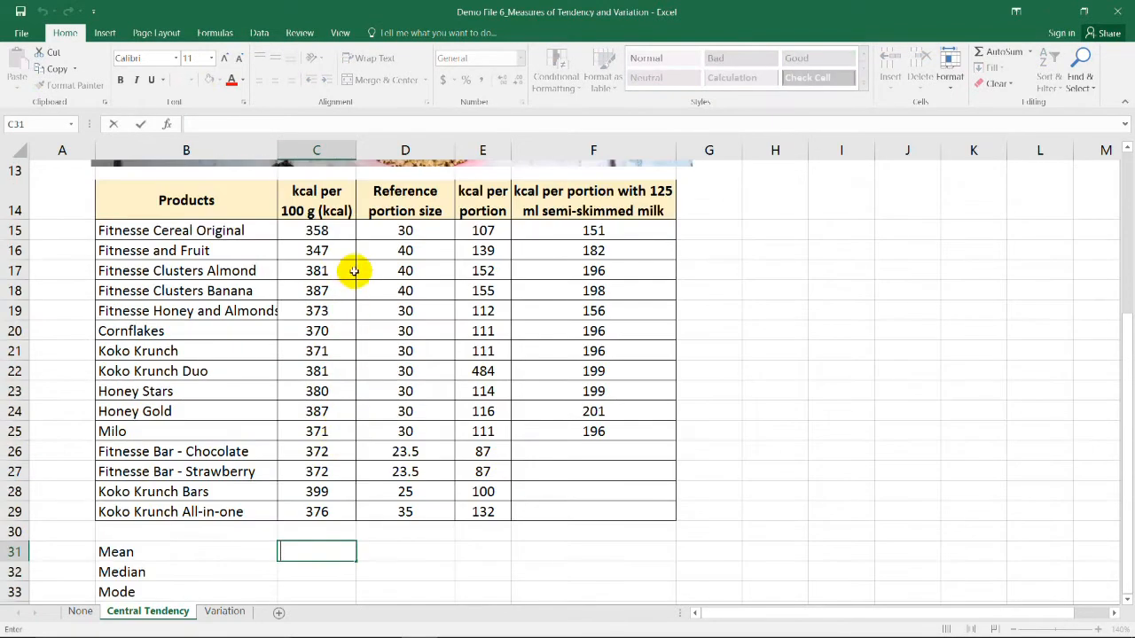
pyautogui.scroll(-3, 353, 299)
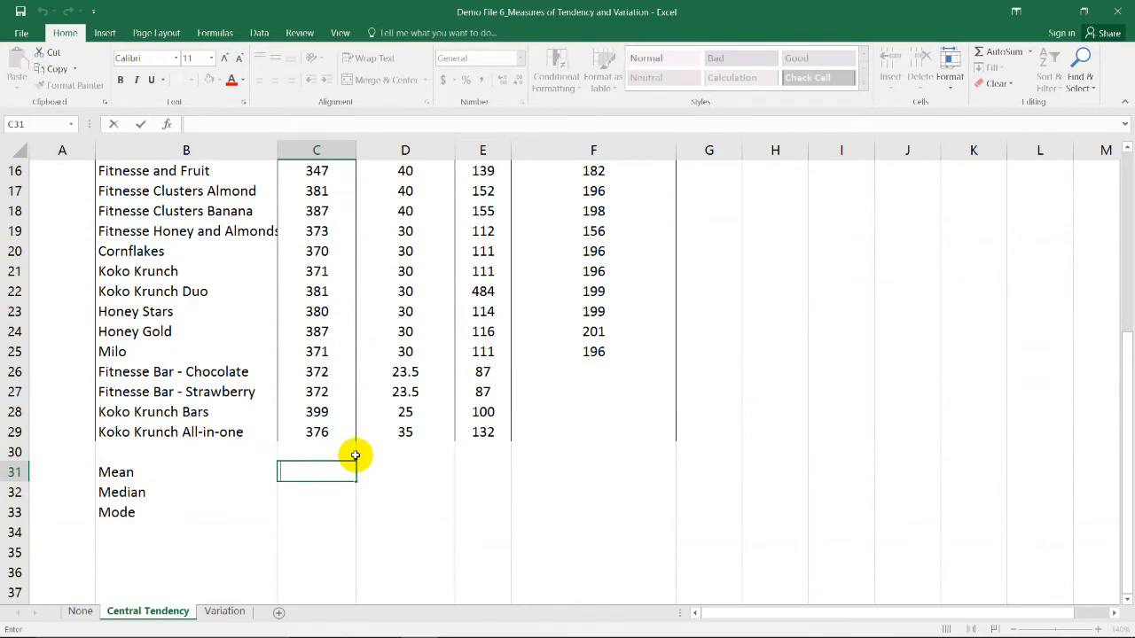
pyautogui.write('=average')
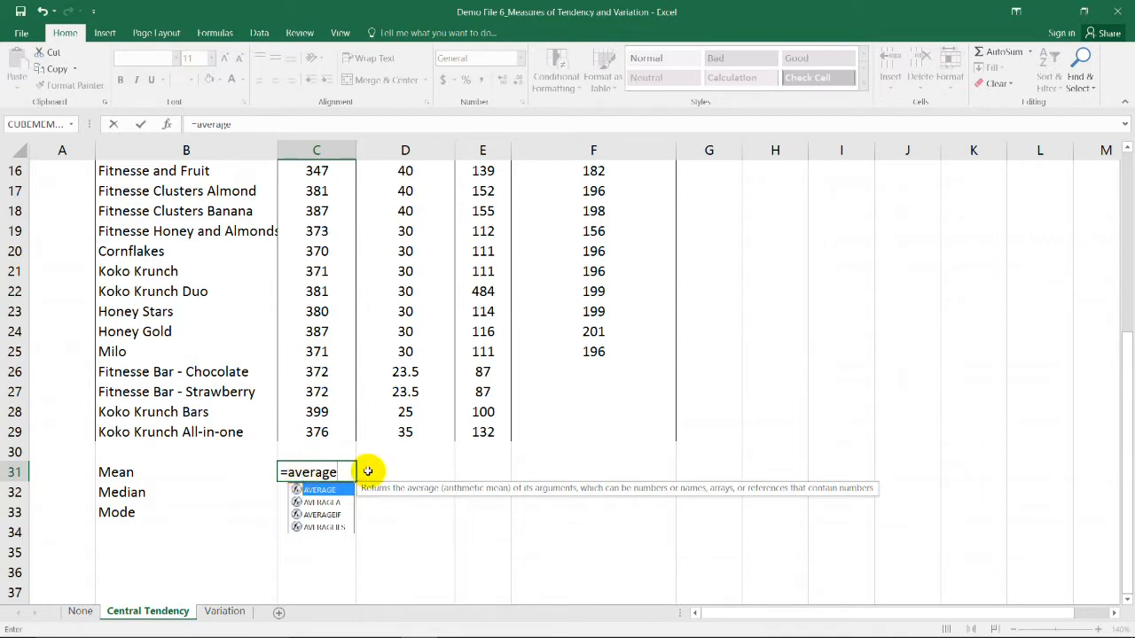
pyautogui.write('(')
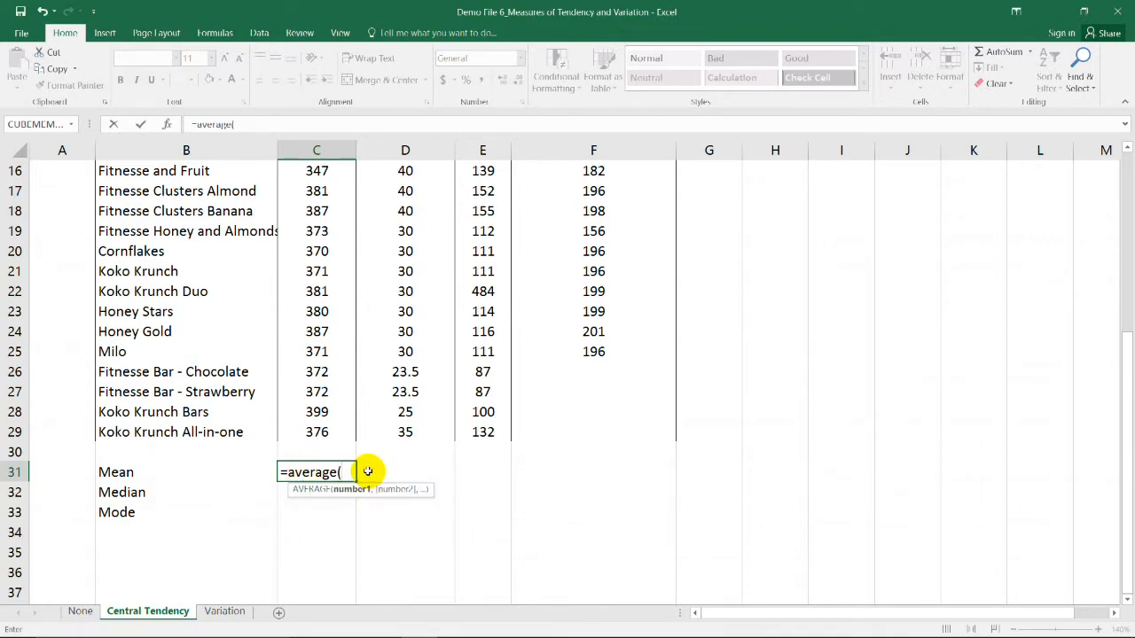
pyautogui.scroll(3, 367, 443)
pyautogui.click(328, 229)
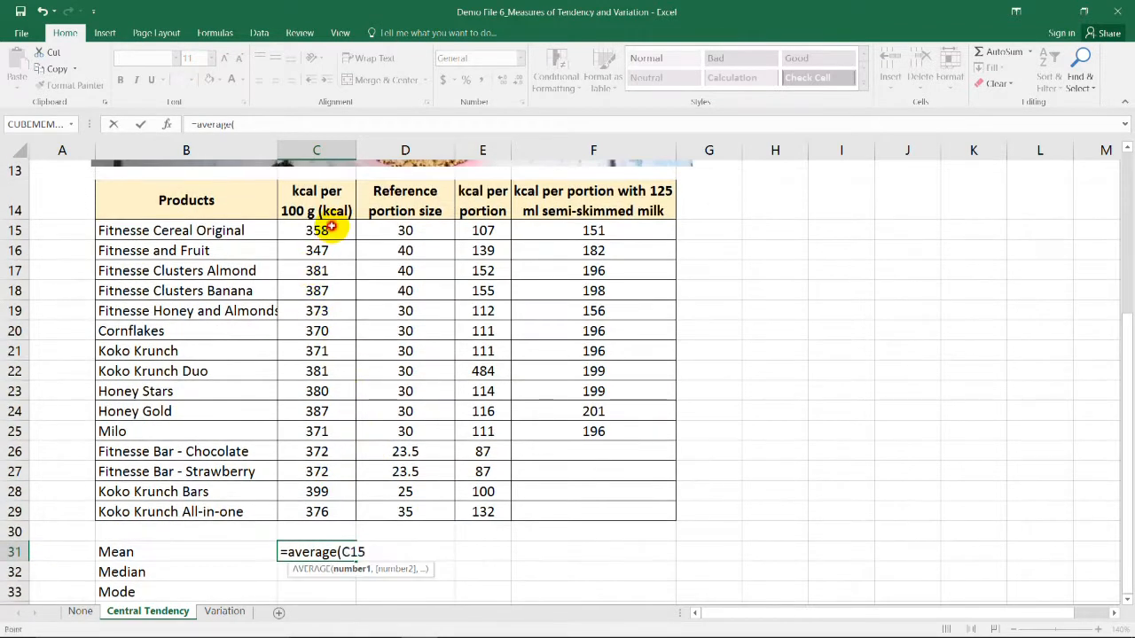
pyautogui.moveTo(330, 230); pyautogui.dragTo(329, 507)
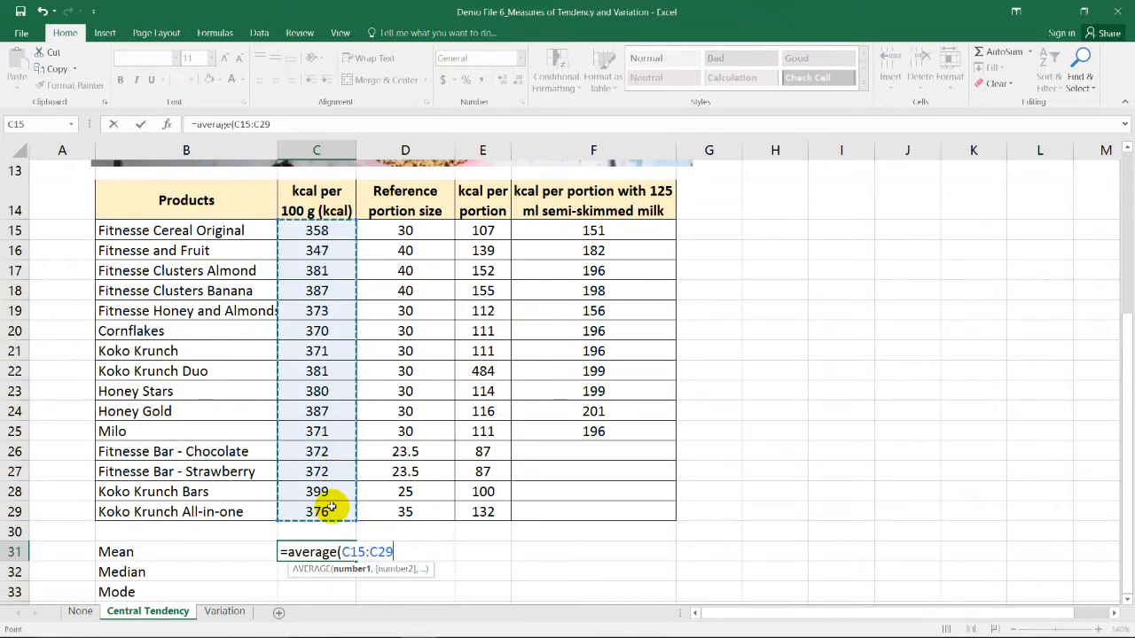
pyautogui.write(')')
pyautogui.press('Return')
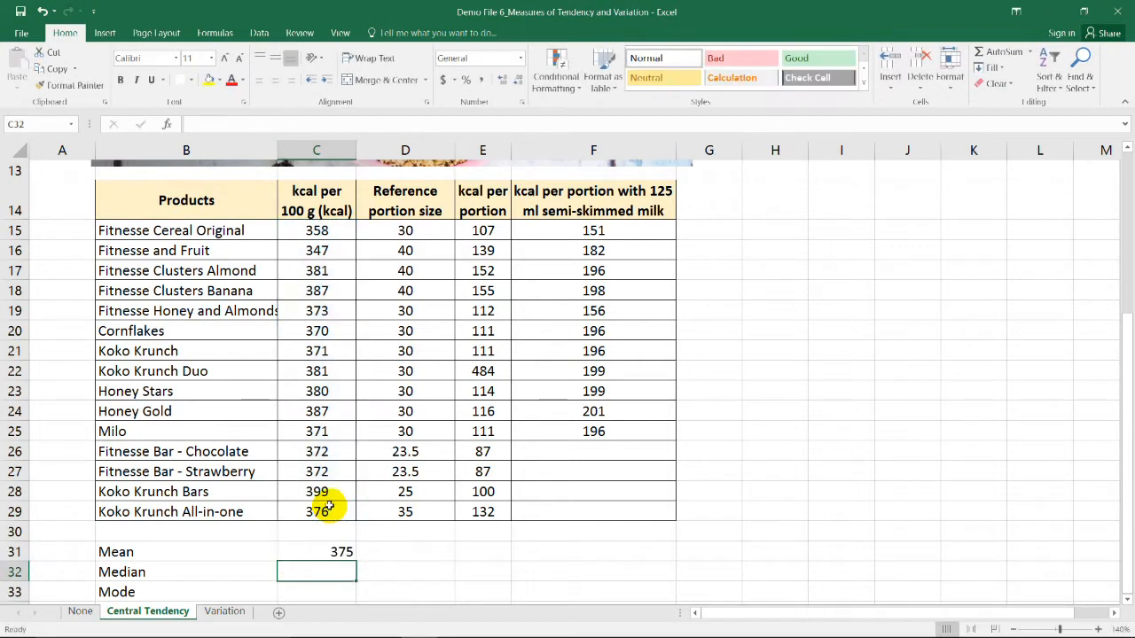
pyautogui.scroll(-2, 346, 523)
pyautogui.click(336, 472)
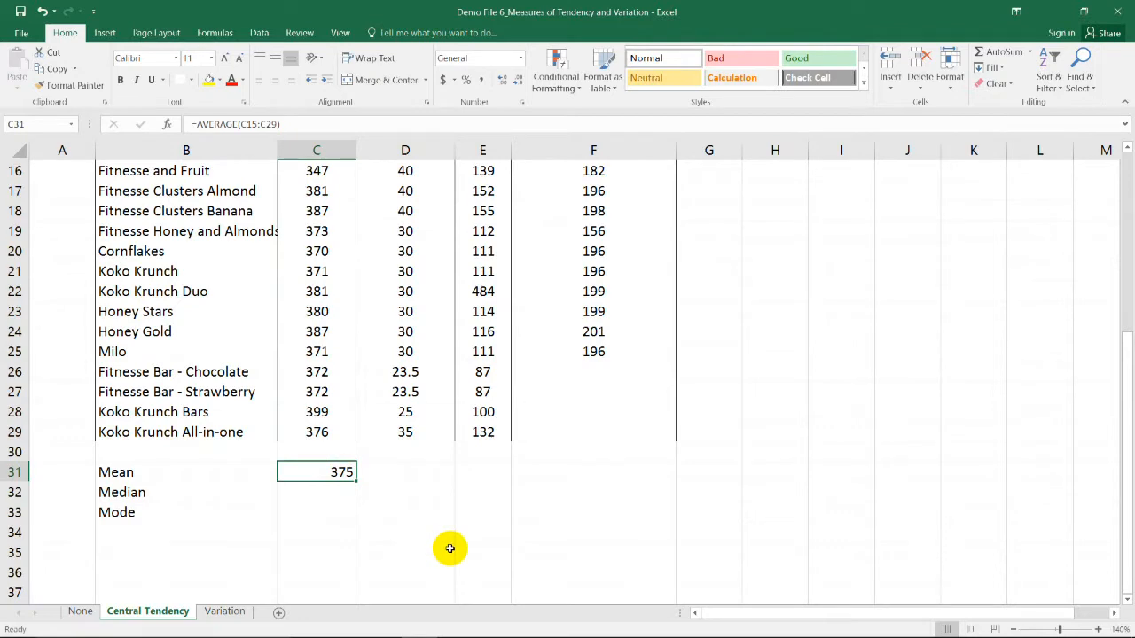
pyautogui.click(404, 479)
pyautogui.scroll(2, 403, 479)
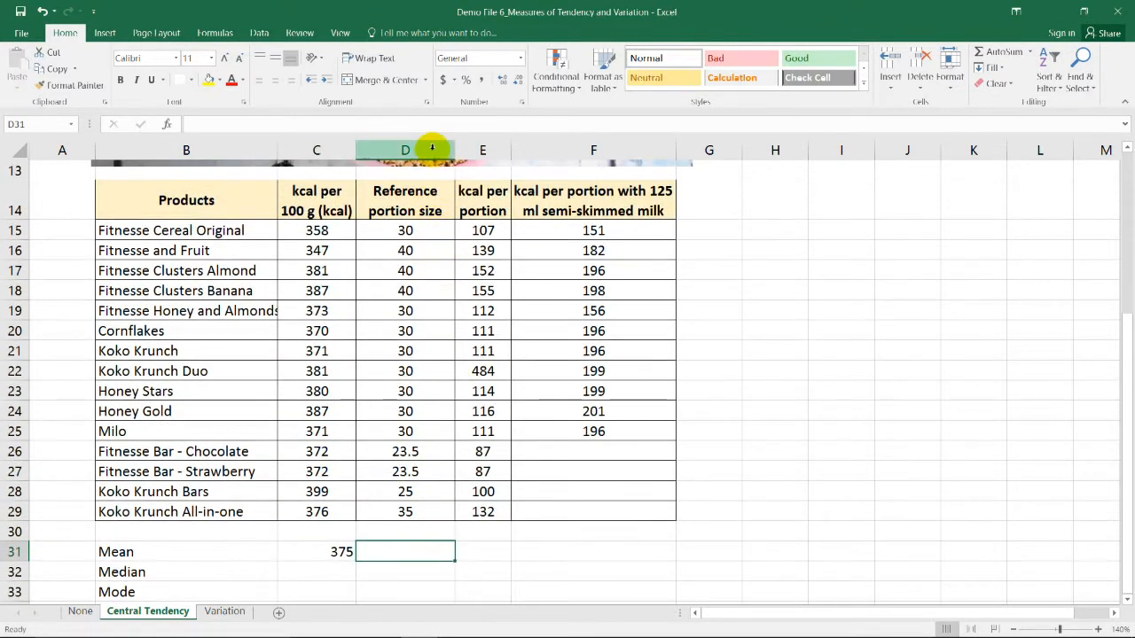
pyautogui.moveTo(405, 150); pyautogui.dragTo(593, 150)
pyautogui.click(486, 545)
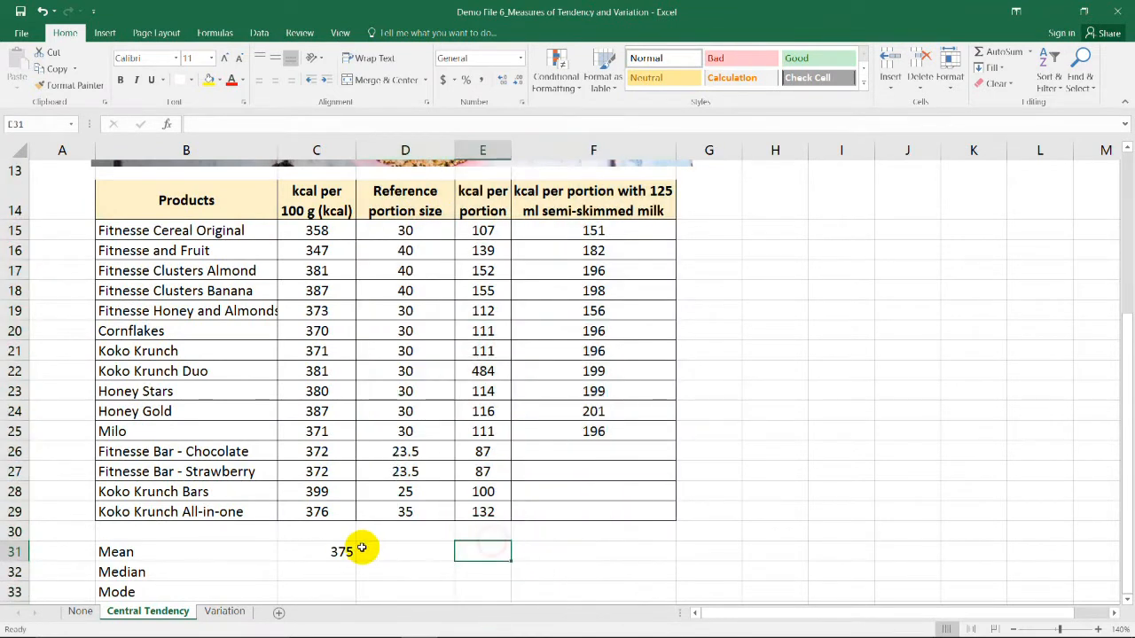
pyautogui.click(332, 551)
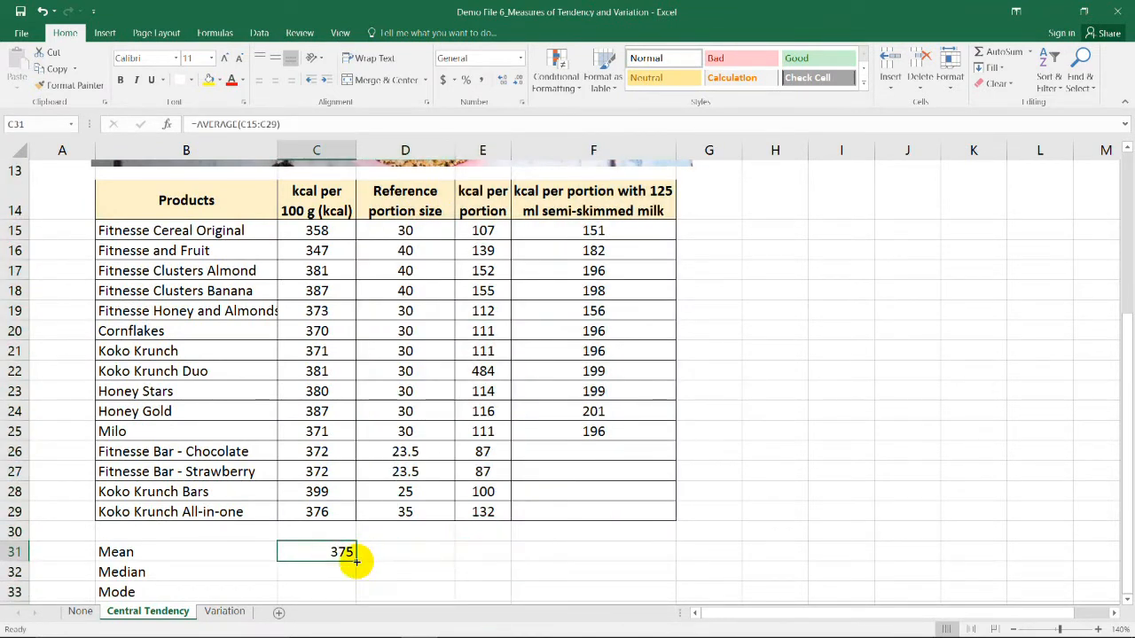
pyautogui.moveTo(354, 561); pyautogui.dragTo(653, 552)
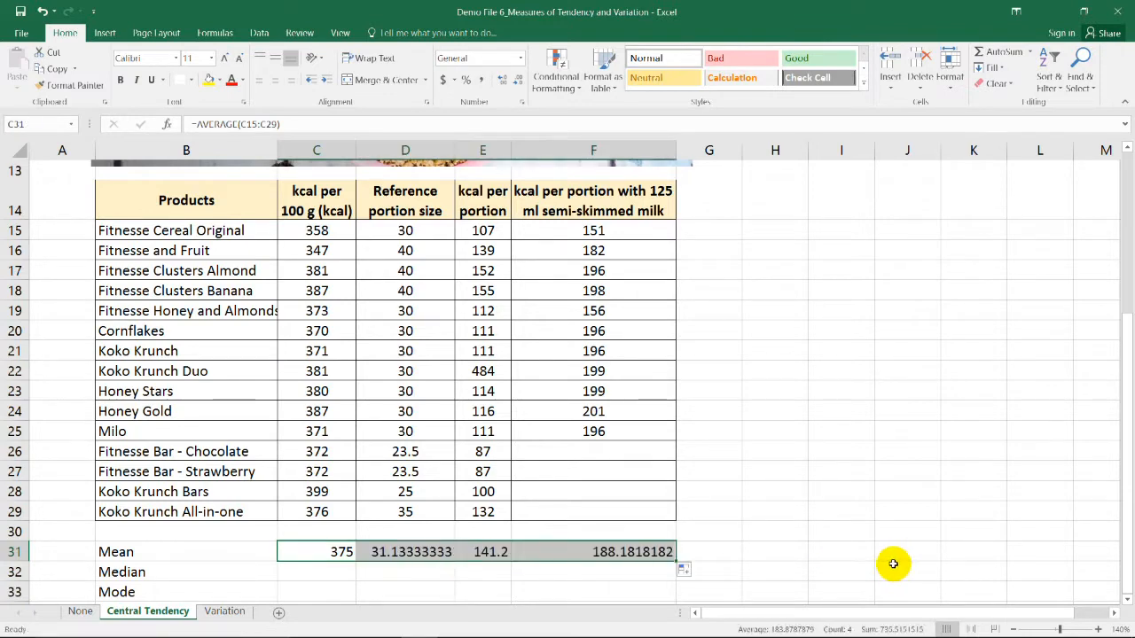
pyautogui.scroll(-3, 889, 559)
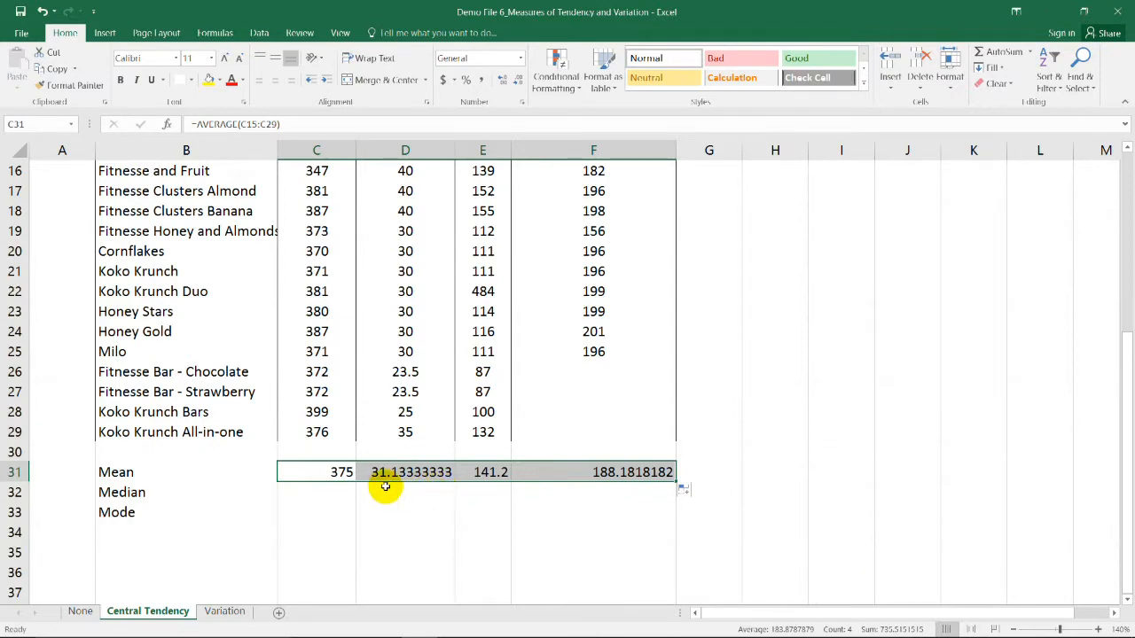
pyautogui.scroll(1, 479, 483)
pyautogui.scroll(3, 550, 483)
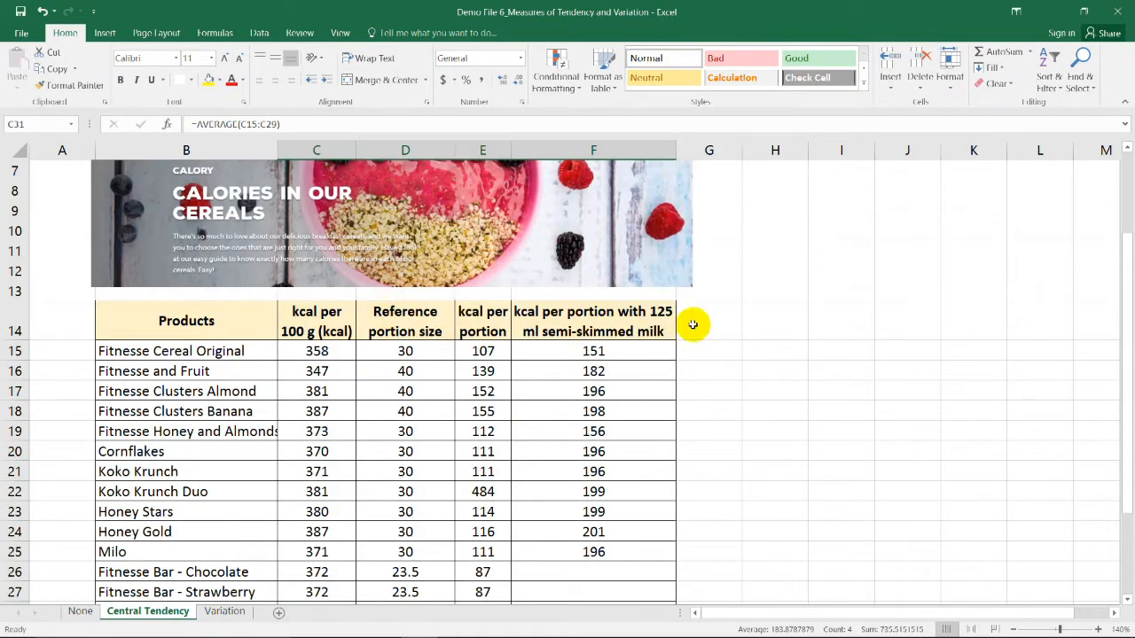
pyautogui.scroll(-3, 553, 346)
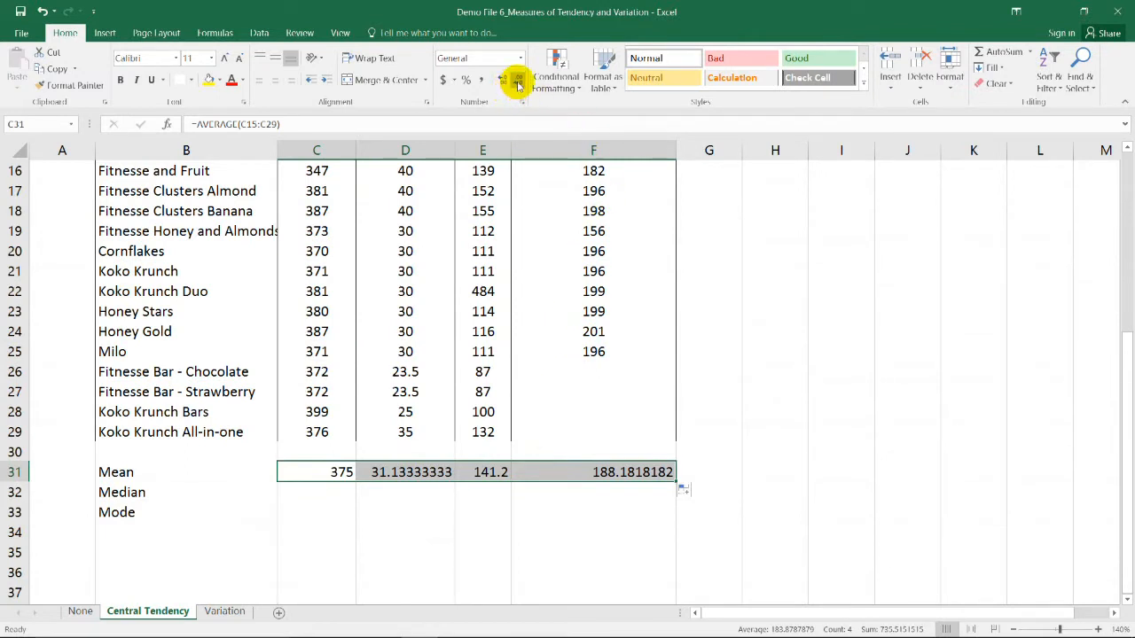
# Step: Format the Mean row C31:F31 to two decimals (375.00, 31.13, 141.20, 188.18)
pyautogui.click(517, 83)
pyautogui.click(502, 81)
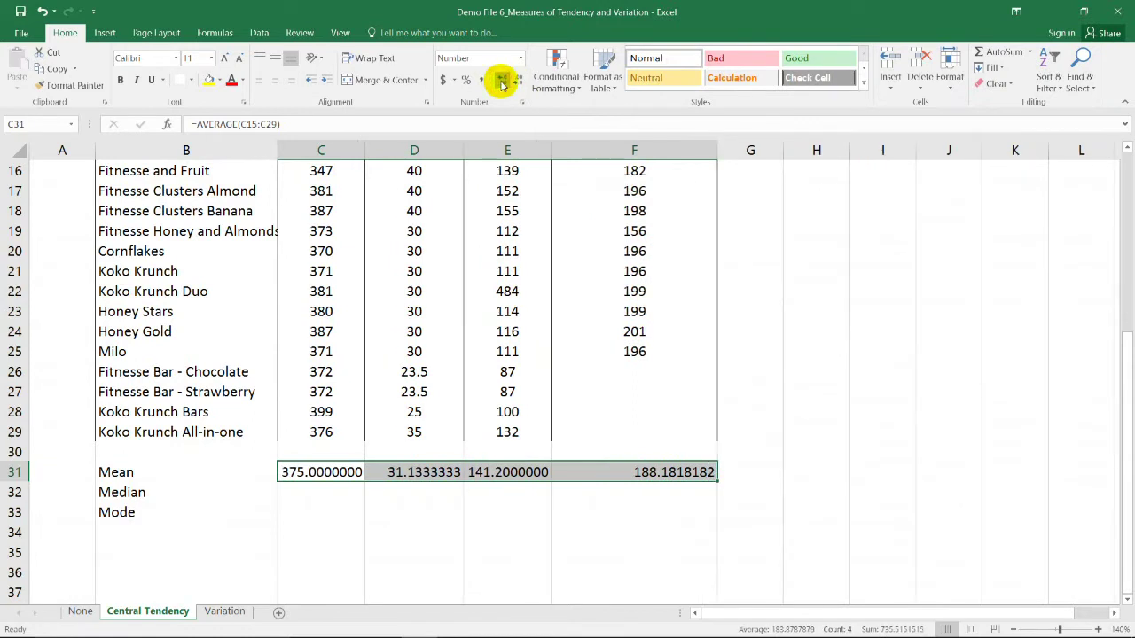
pyautogui.click(518, 80)
pyautogui.click(518, 80)
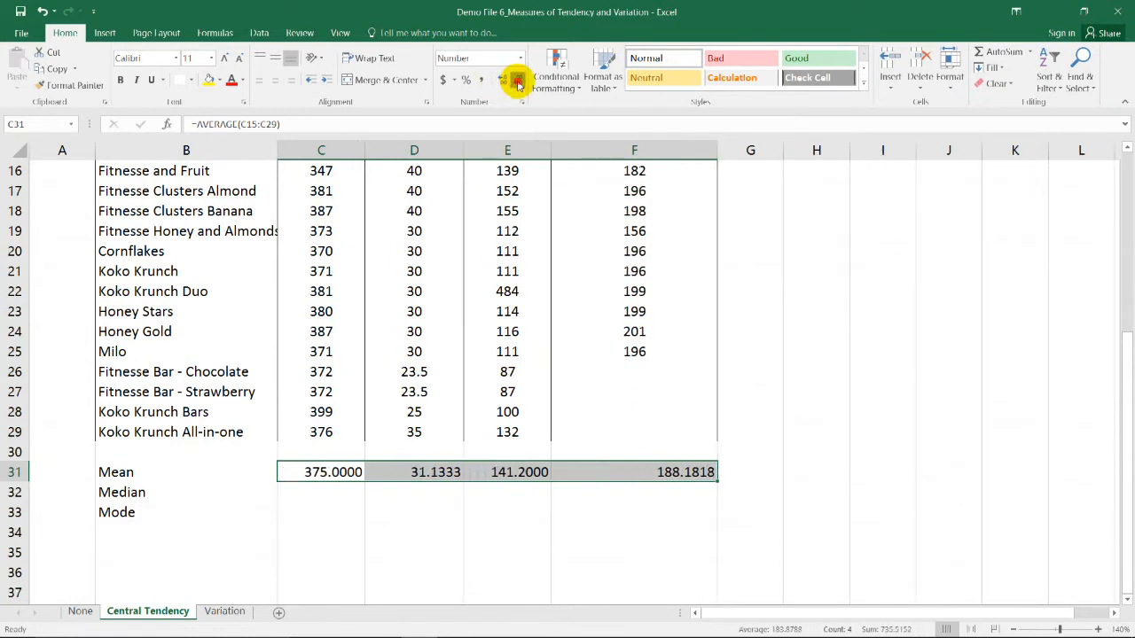
pyautogui.click(517, 83)
pyautogui.click(815, 351)
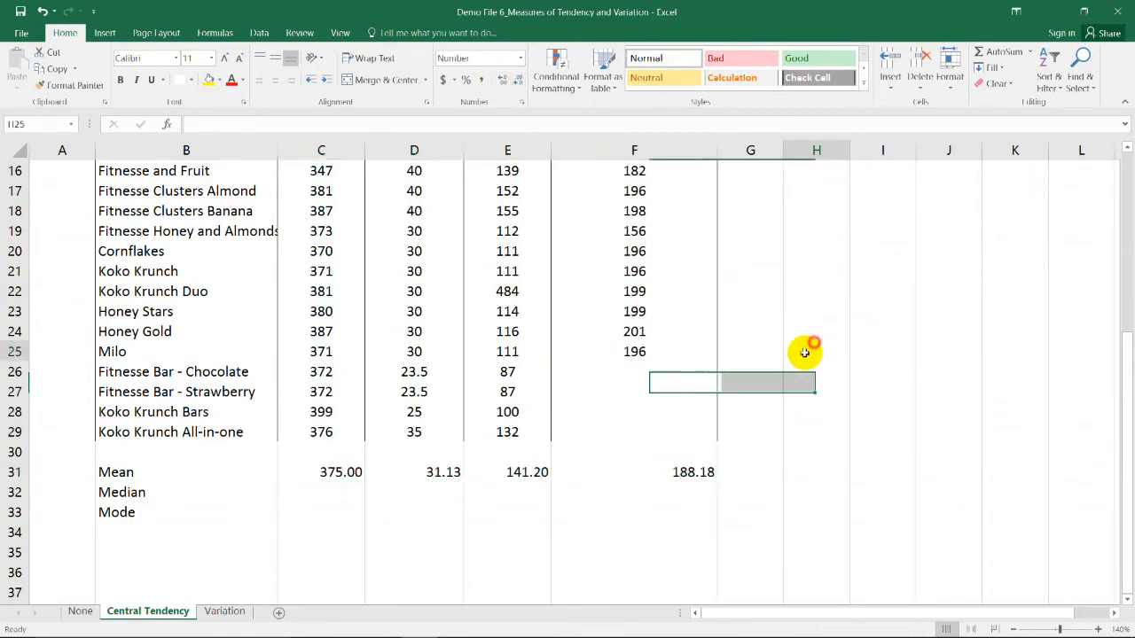
pyautogui.scroll(3, 584, 370)
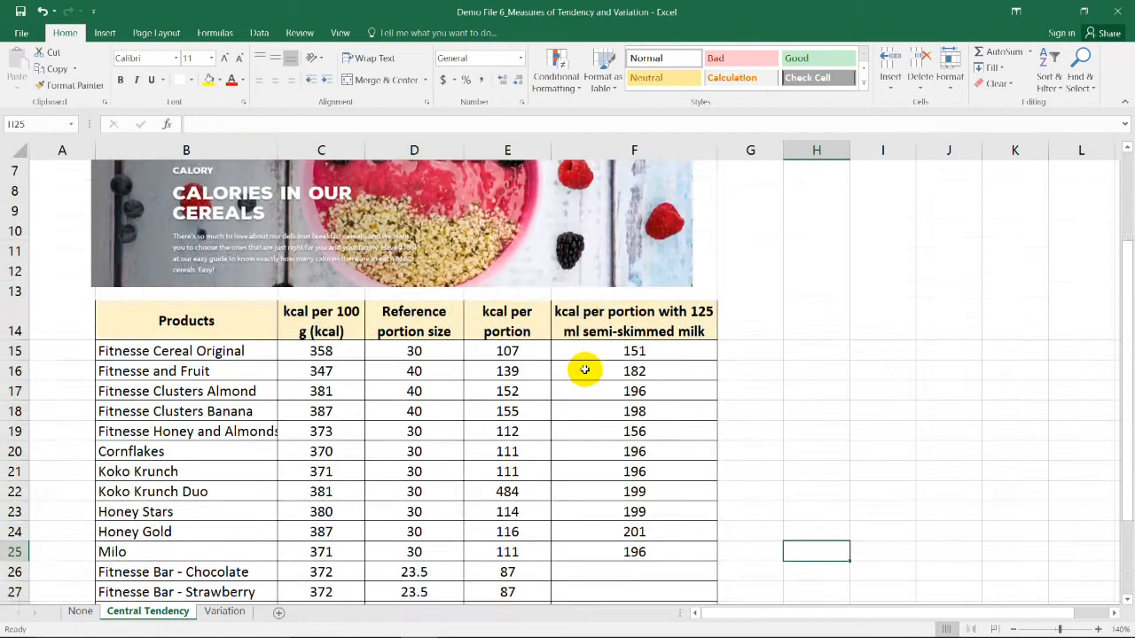
pyautogui.scroll(-1, 584, 369)
pyautogui.scroll(-1, 584, 370)
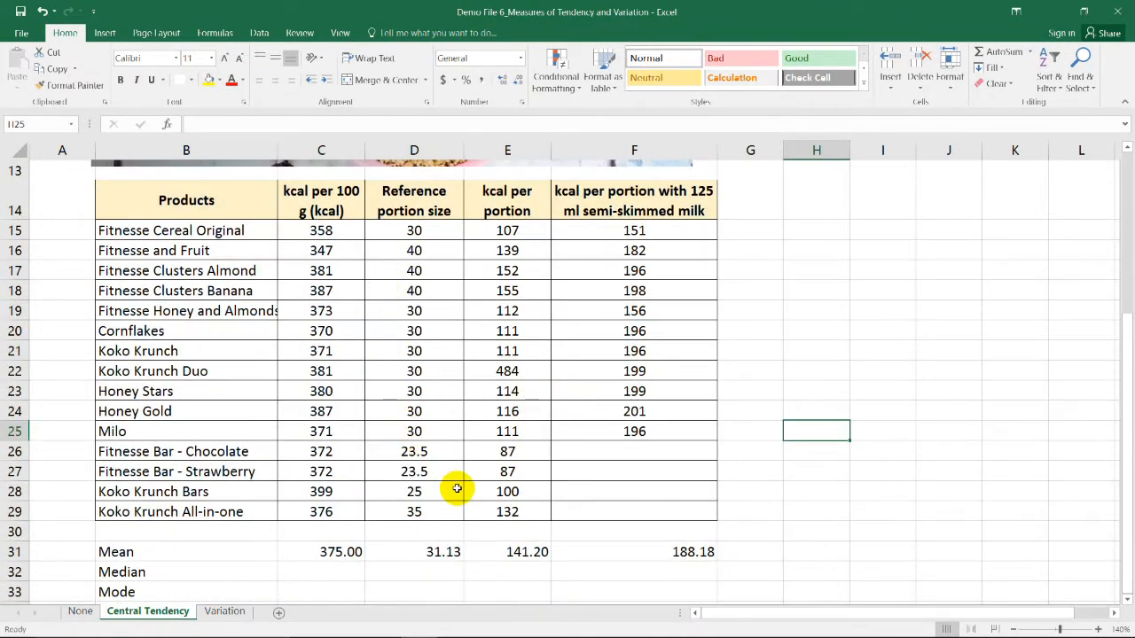
pyautogui.scroll(-1, 460, 551)
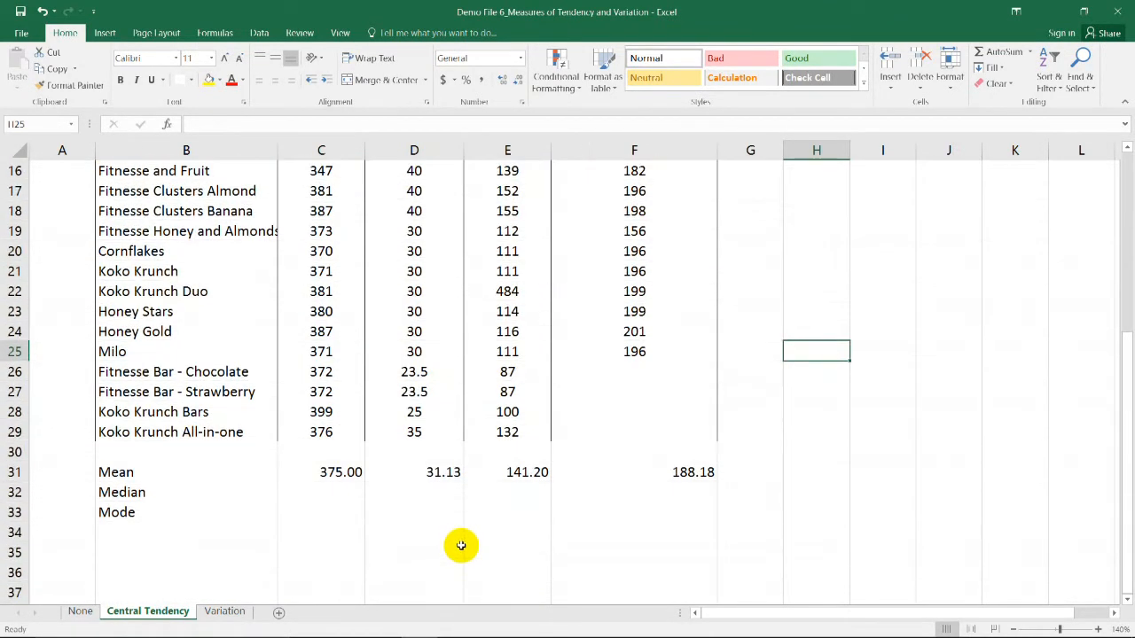
# Step: Inspect the empty milk cells F26:F29 and the milk Mean formula in F31
pyautogui.press('Down')
pyautogui.press('Down')
pyautogui.press('Down')
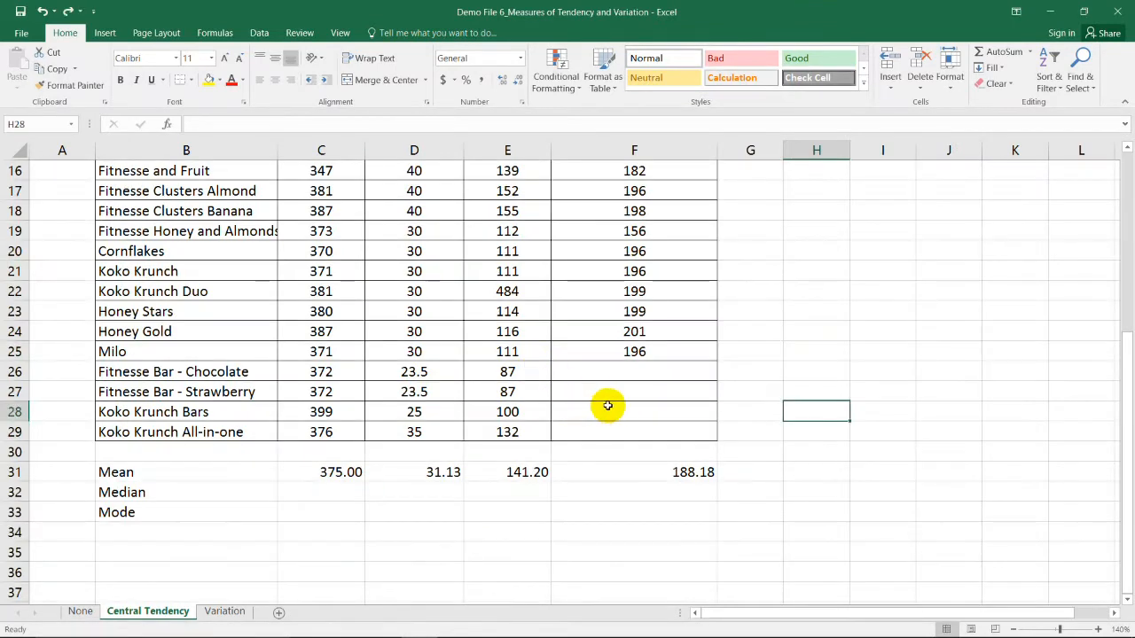
pyautogui.moveTo(630, 377); pyautogui.dragTo(704, 436)
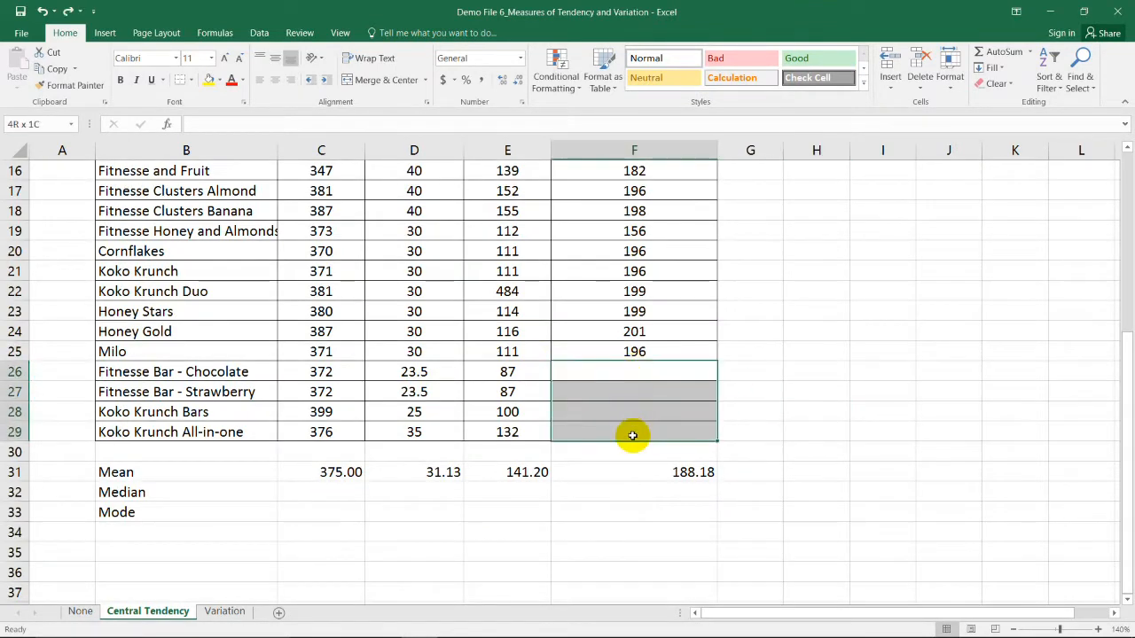
pyautogui.scroll(3, 709, 435)
pyautogui.scroll(-3, 709, 443)
pyautogui.scroll(3, 713, 461)
pyautogui.click(682, 551)
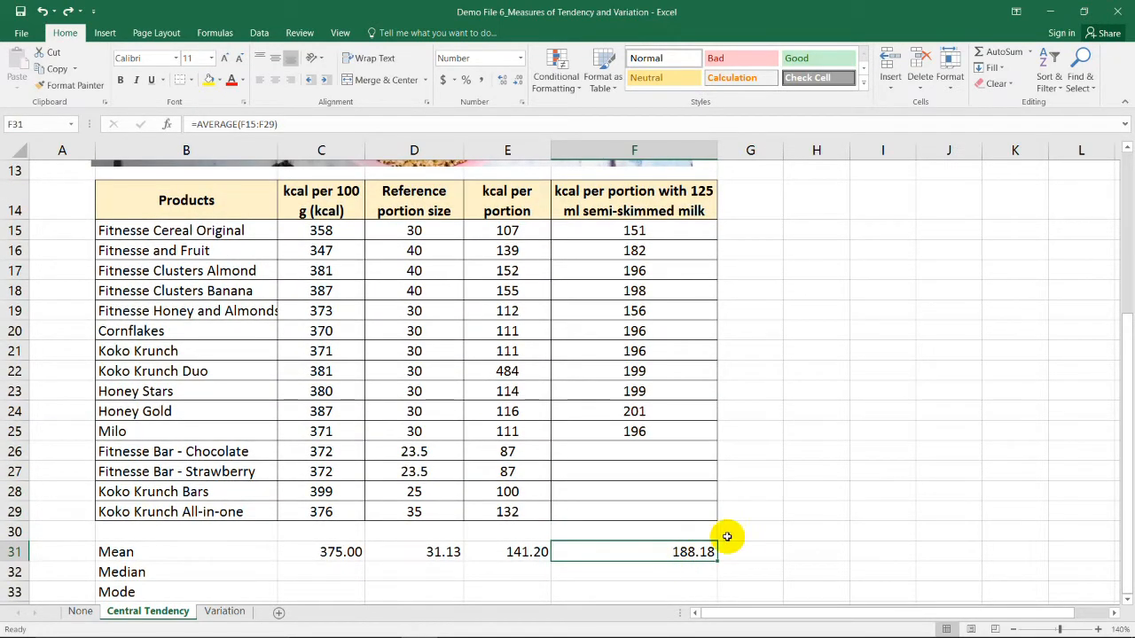
pyautogui.scroll(-3, 793, 492)
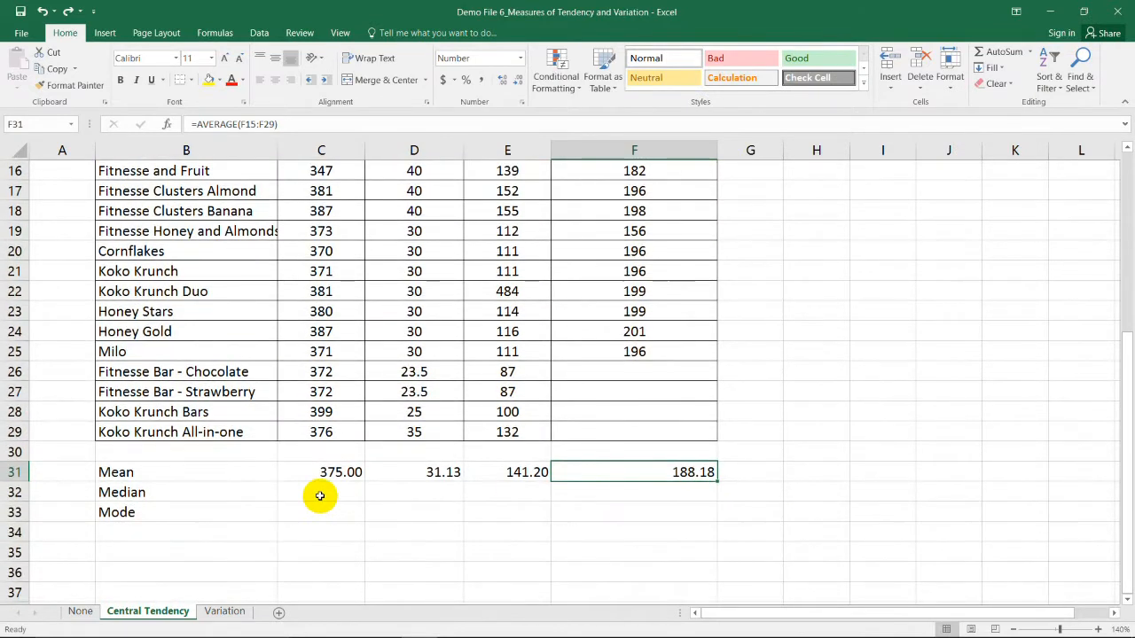
pyautogui.doubleClick(319, 493)
pyautogui.write('=')
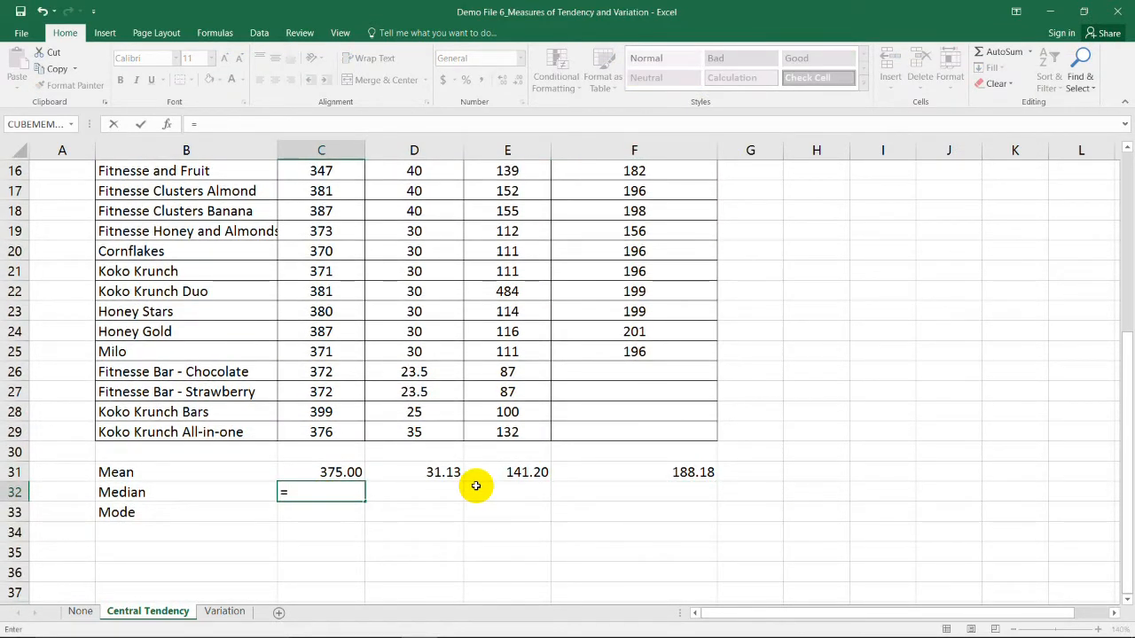
pyautogui.write('median')
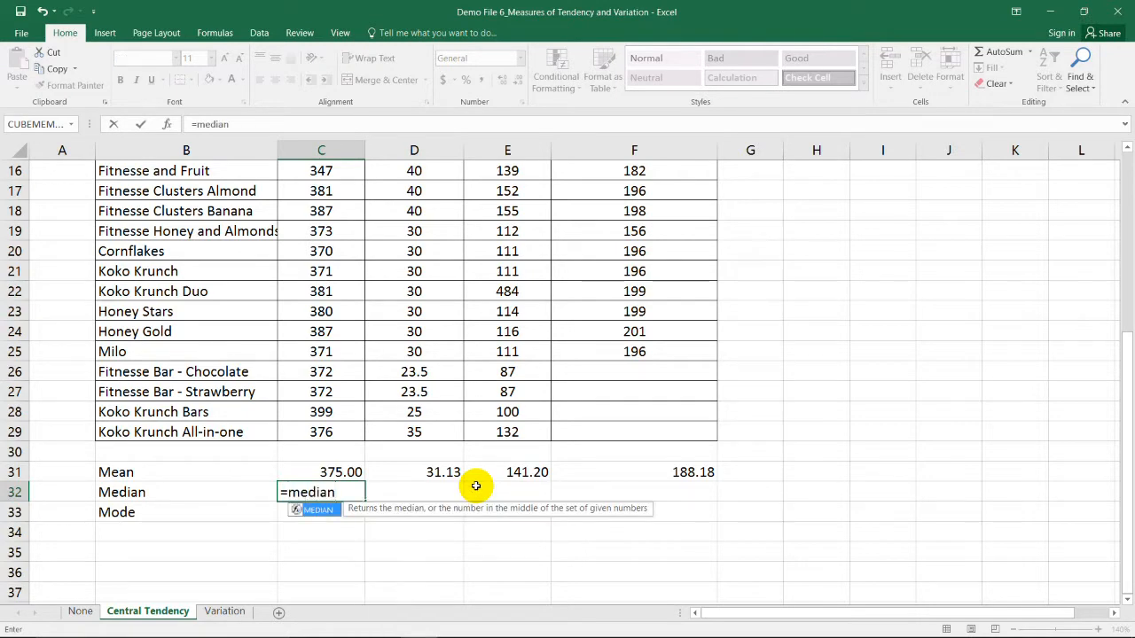
pyautogui.write('(')
pyautogui.scroll(3, 407, 432)
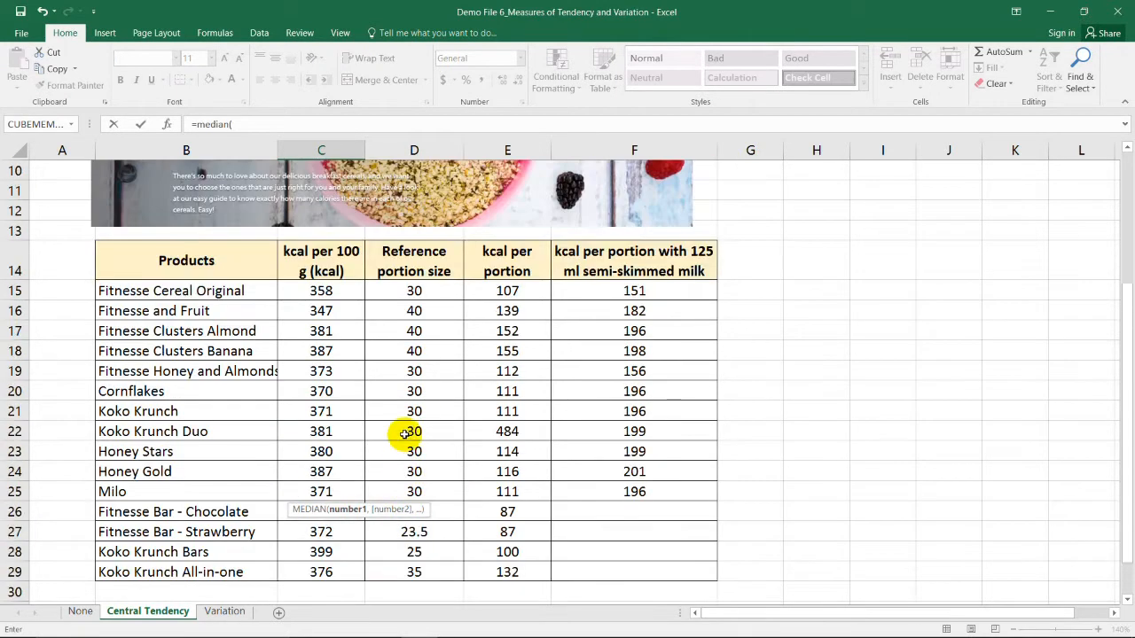
# Step: Enter =MEDIAN(C15:C29) in C32, giving 373, and recheck the range
pyautogui.moveTo(321, 291); pyautogui.dragTo(321, 572)
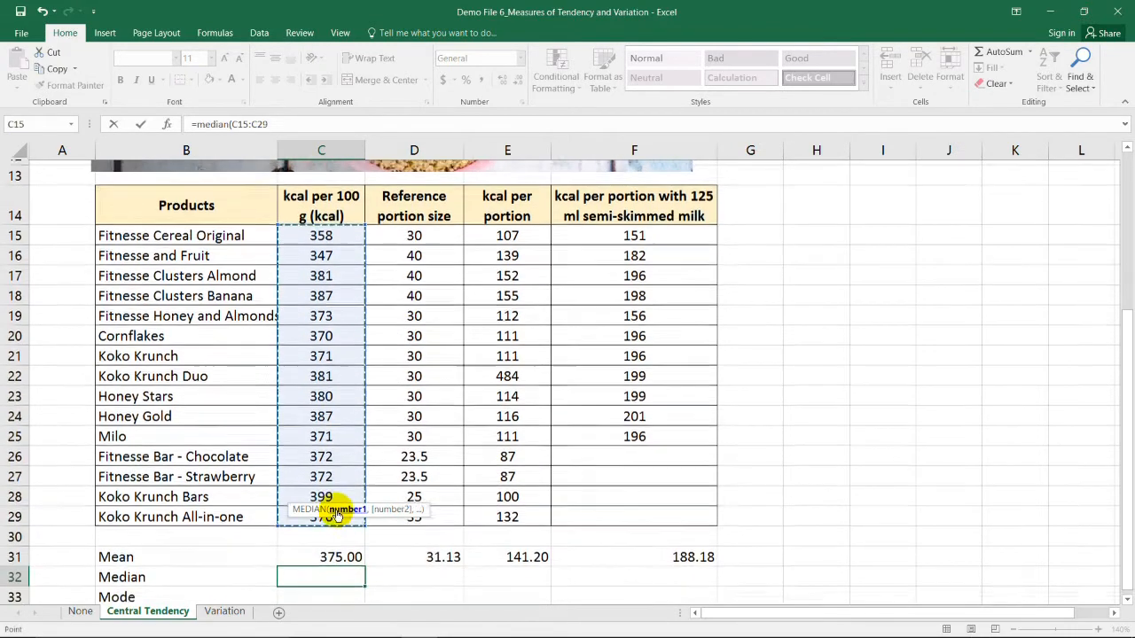
pyautogui.scroll(-3, 687, 537)
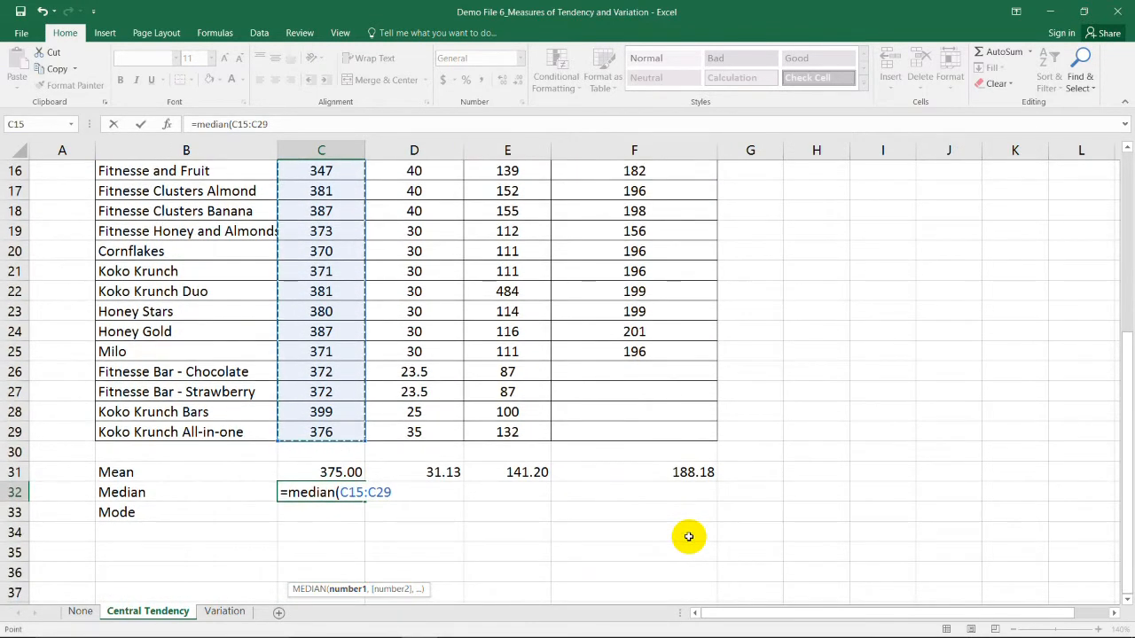
pyautogui.press('Return')
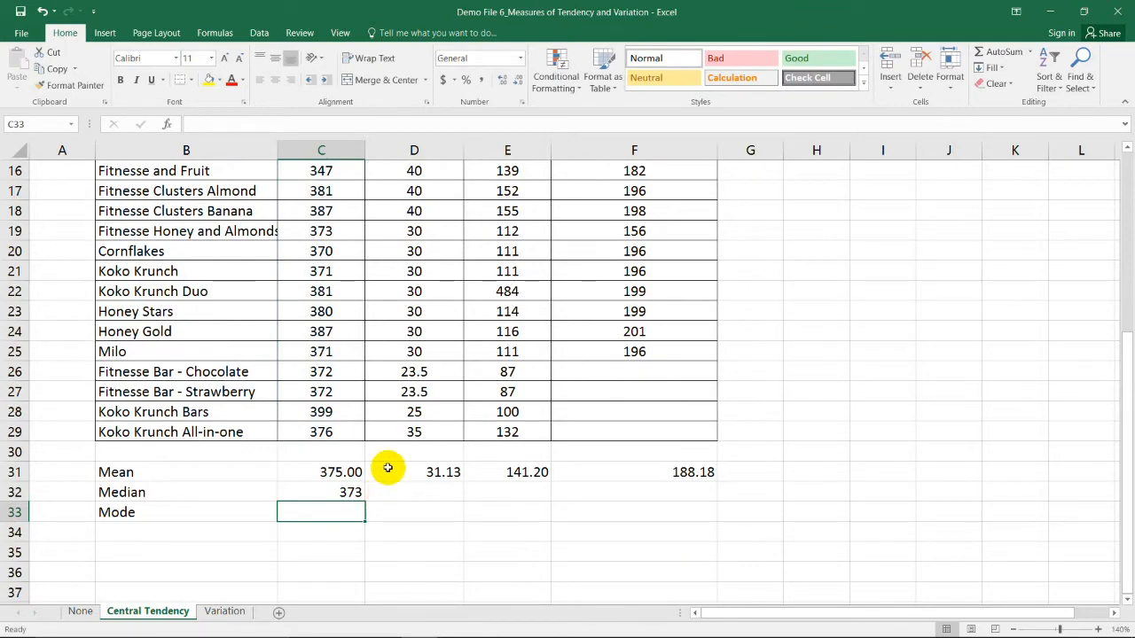
pyautogui.scroll(3, 354, 399)
pyautogui.click(321, 229)
pyautogui.moveTo(321, 229); pyautogui.dragTo(321, 511)
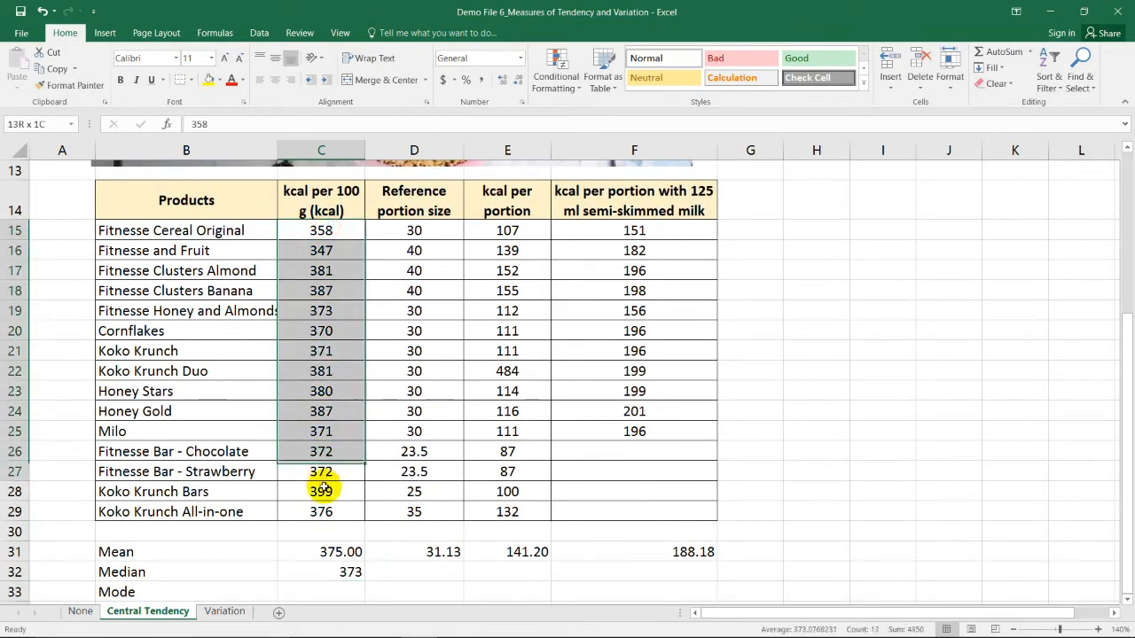
pyautogui.scroll(-3, 507, 451)
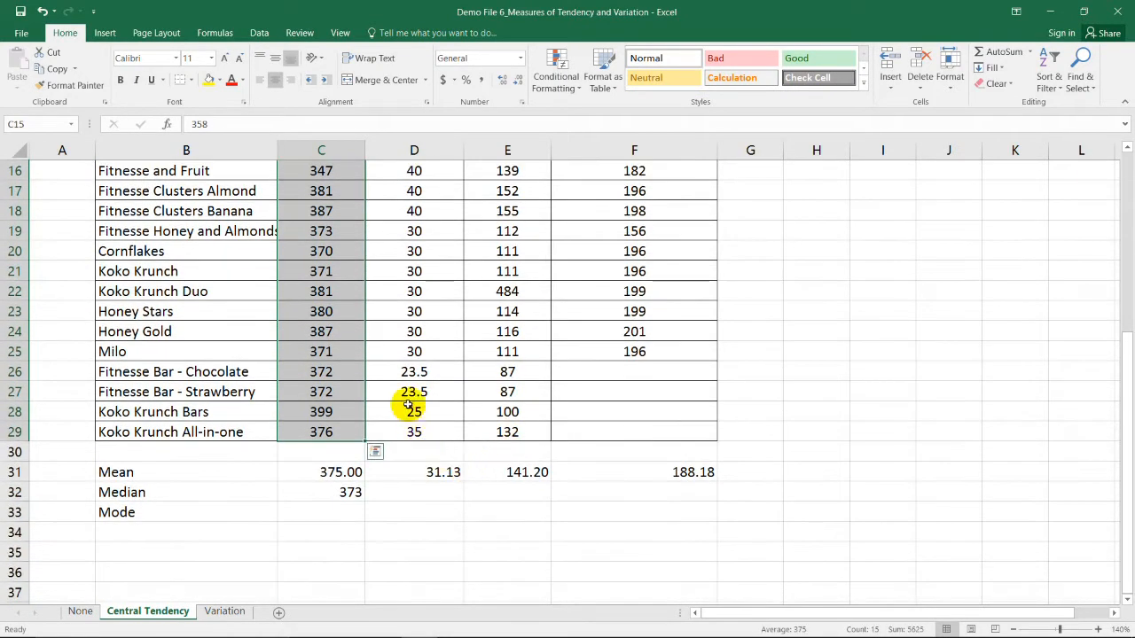
pyautogui.scroll(3, 425, 266)
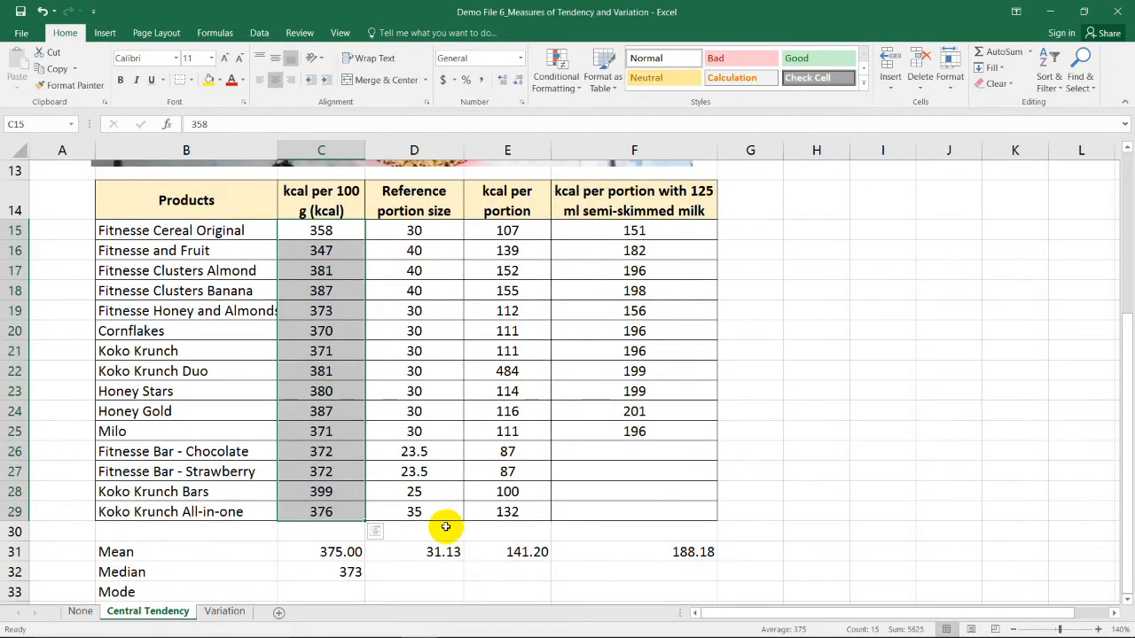
pyautogui.scroll(-3, 435, 526)
# Step: Fill the median formula from C32 across to F32, giving 373, 30, 112, 196
pyautogui.click(355, 495)
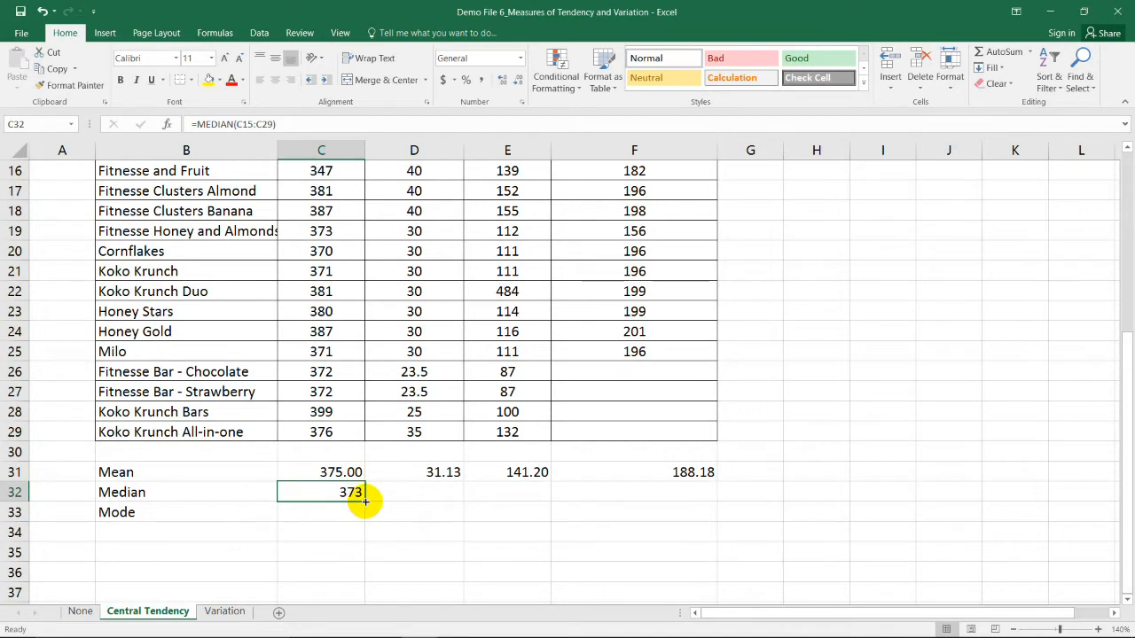
pyautogui.moveTo(365, 501); pyautogui.dragTo(365, 504)
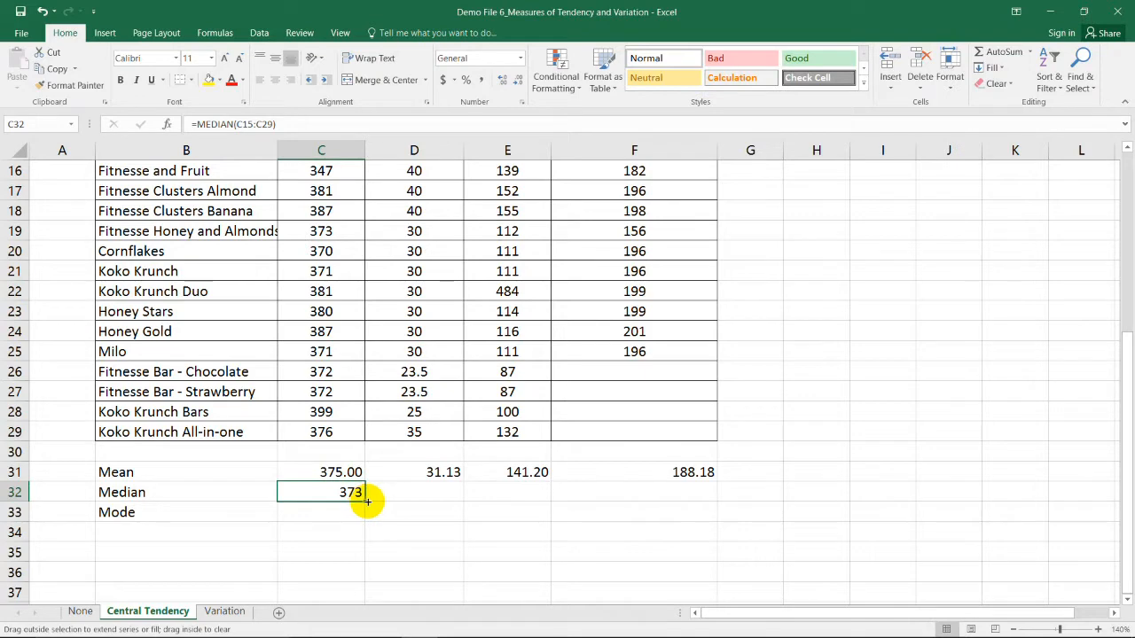
pyautogui.moveTo(367, 502); pyautogui.dragTo(682, 507)
pyautogui.scroll(3, 807, 515)
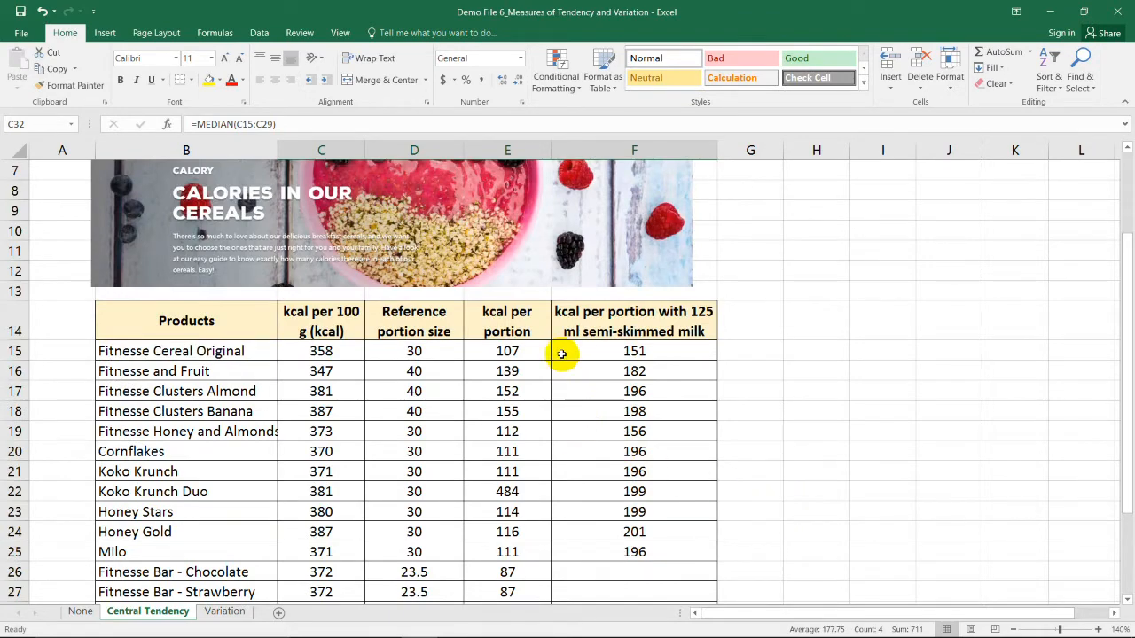
pyautogui.scroll(-3, 550, 355)
pyautogui.scroll(-1, 752, 423)
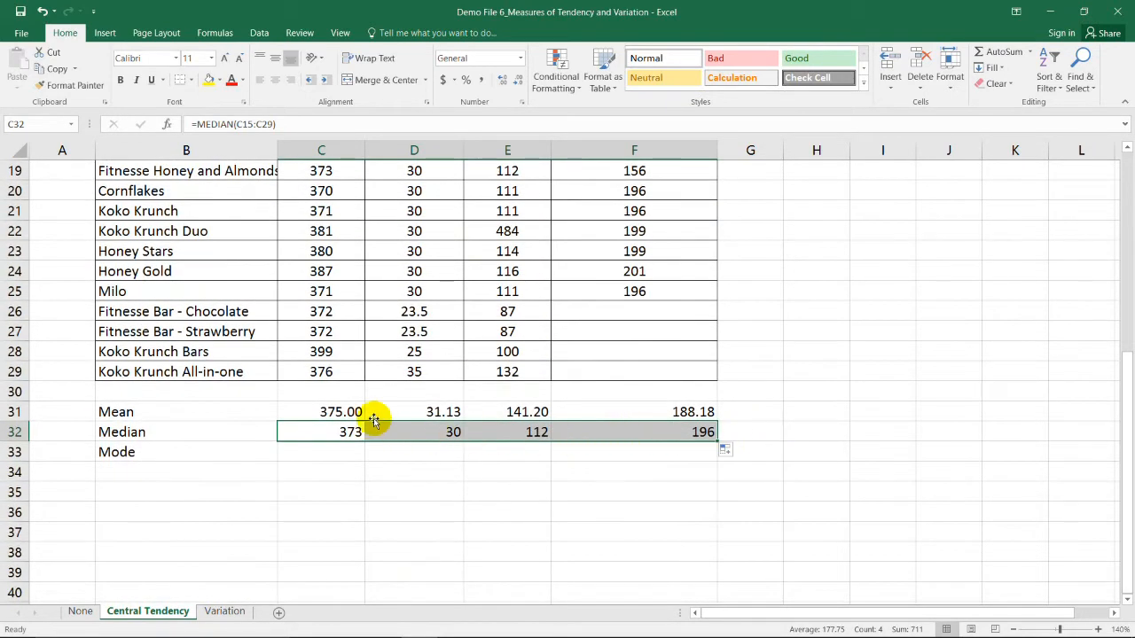
# Step: Centre the Mean and Median values in C31:F32
pyautogui.moveTo(336, 411); pyautogui.dragTo(656, 429)
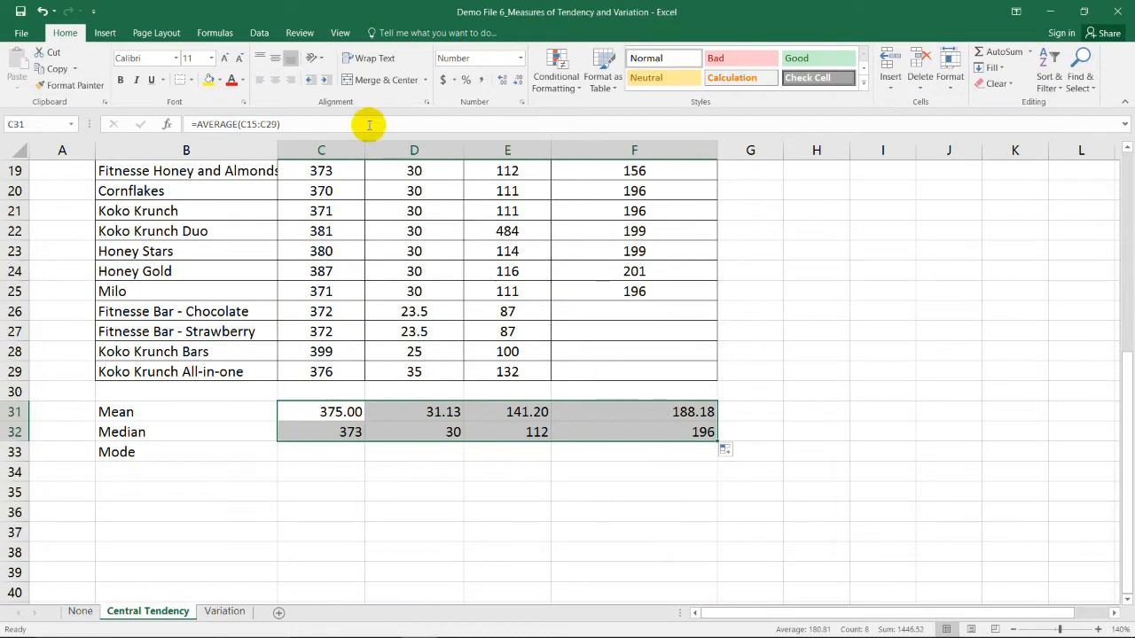
pyautogui.click(275, 80)
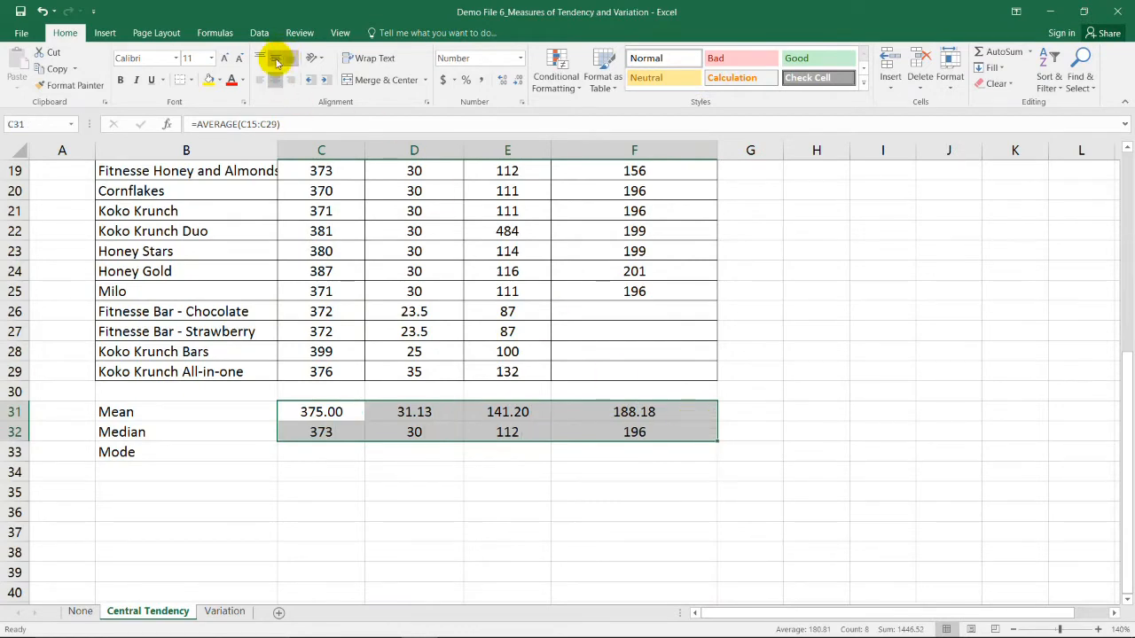
pyautogui.scroll(2, 753, 355)
pyautogui.click(750, 511)
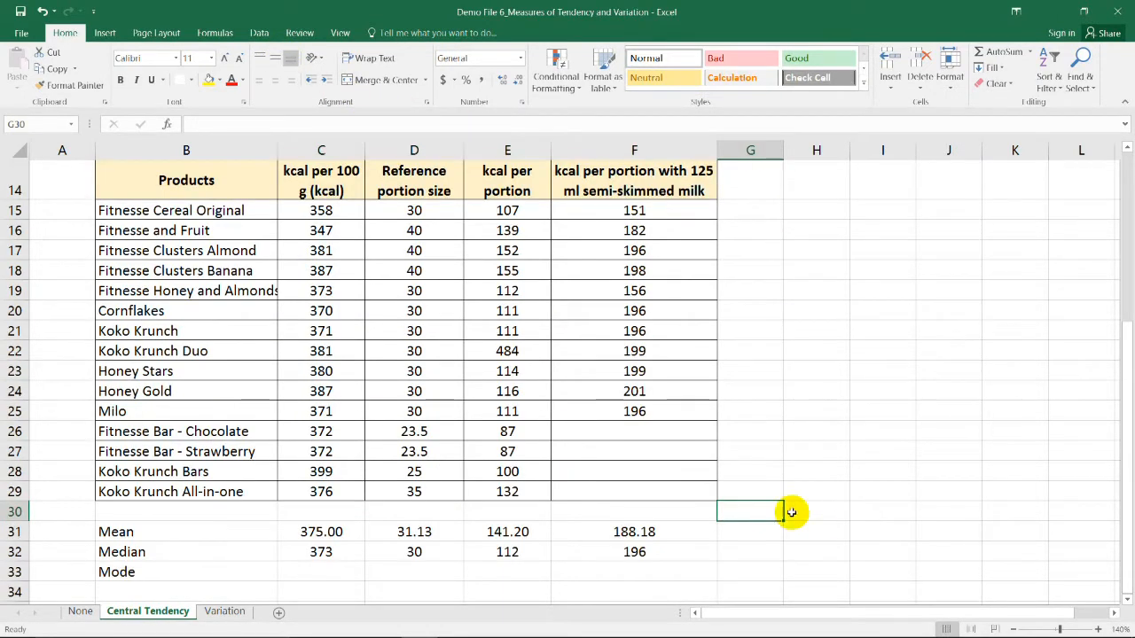
pyautogui.doubleClick(332, 572)
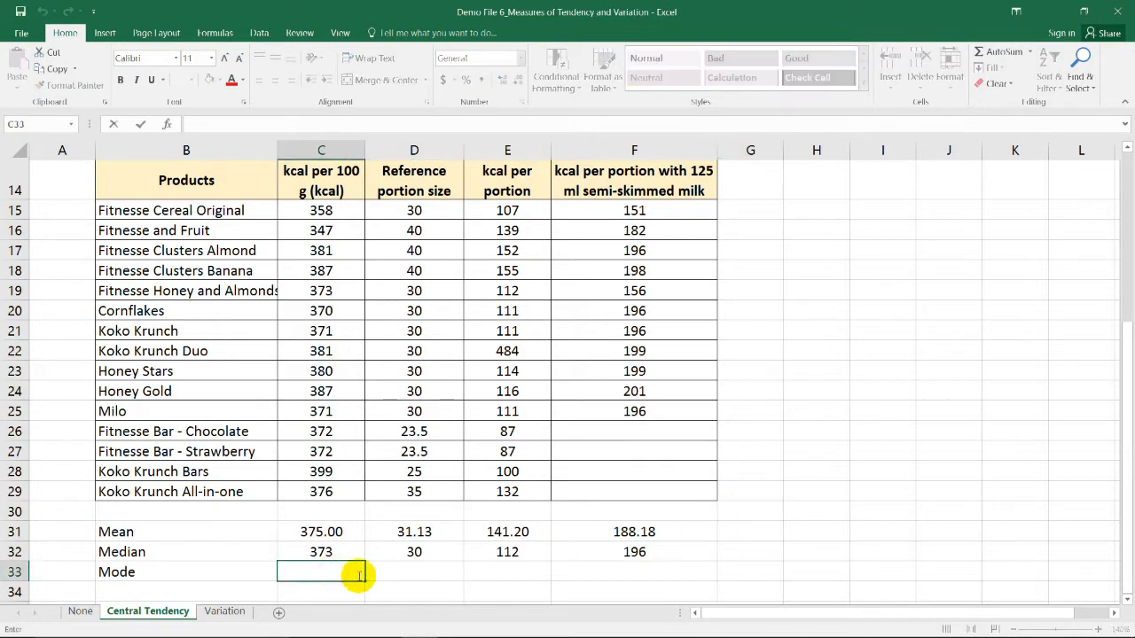
pyautogui.write('=mode(')
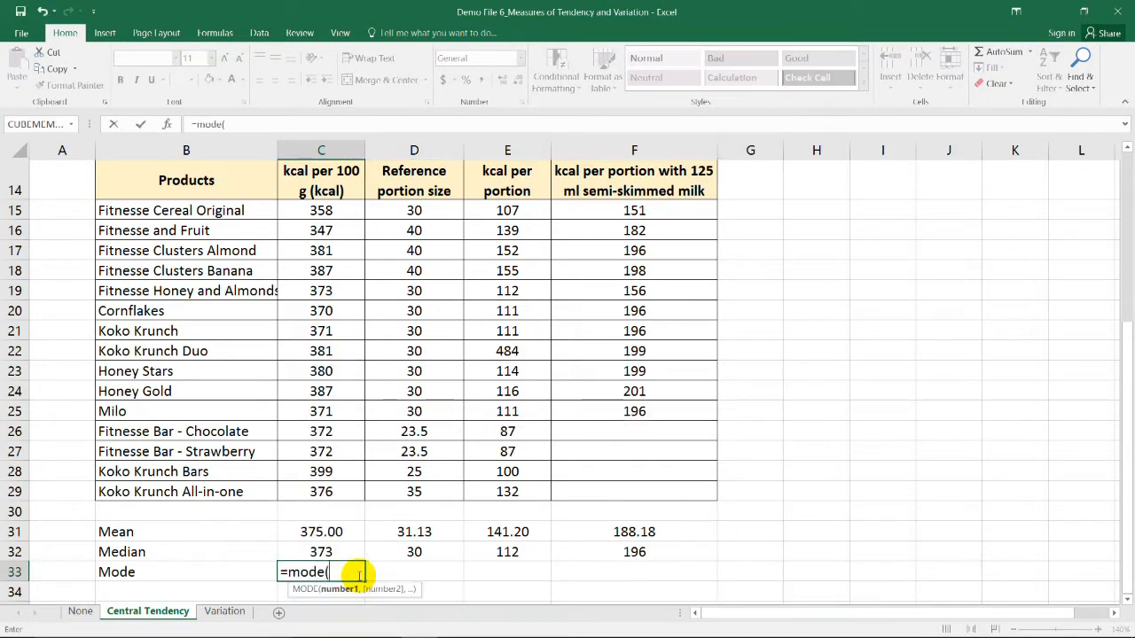
# Step: Enter =MODE(C15:C29) in C33, giving 381
pyautogui.moveTo(332, 210); pyautogui.dragTo(336, 486)
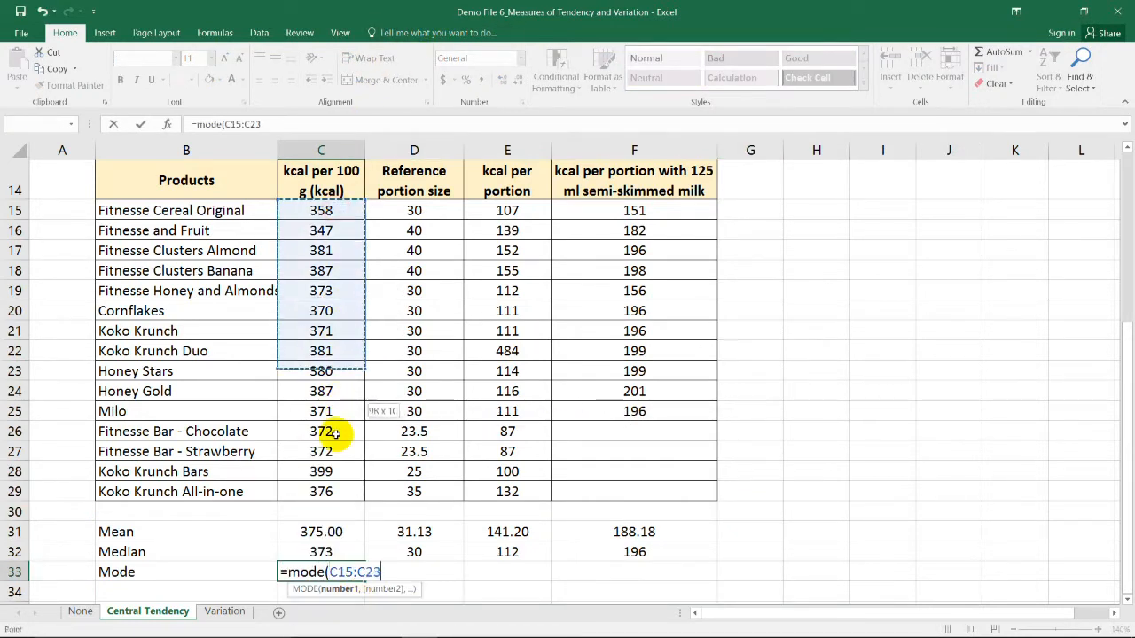
pyautogui.press('Return')
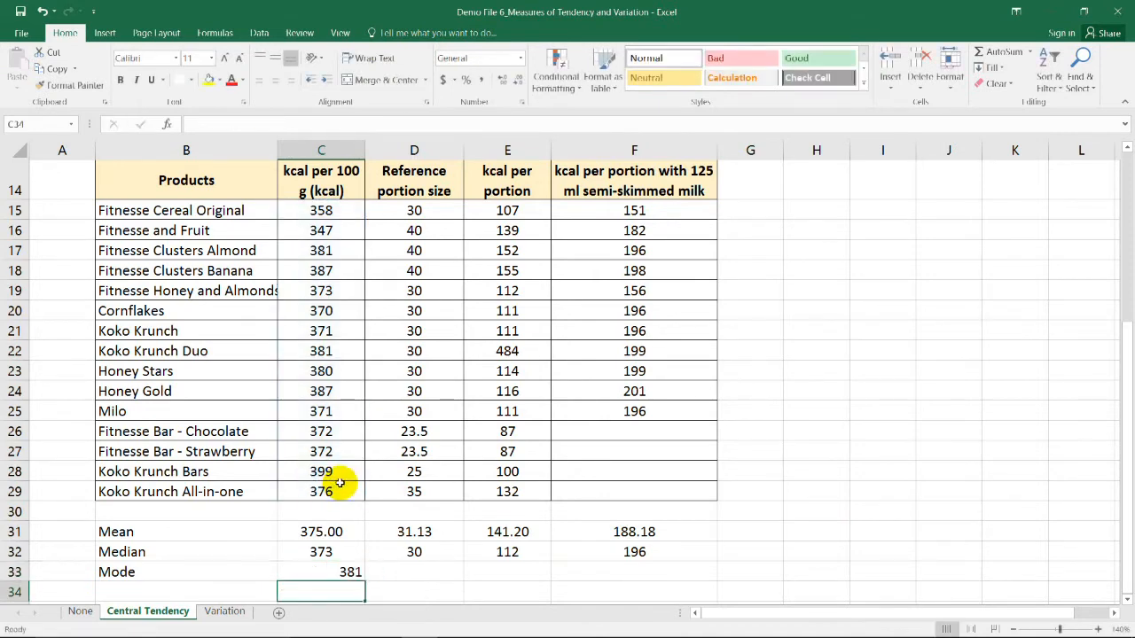
pyautogui.scroll(-4, 408, 492)
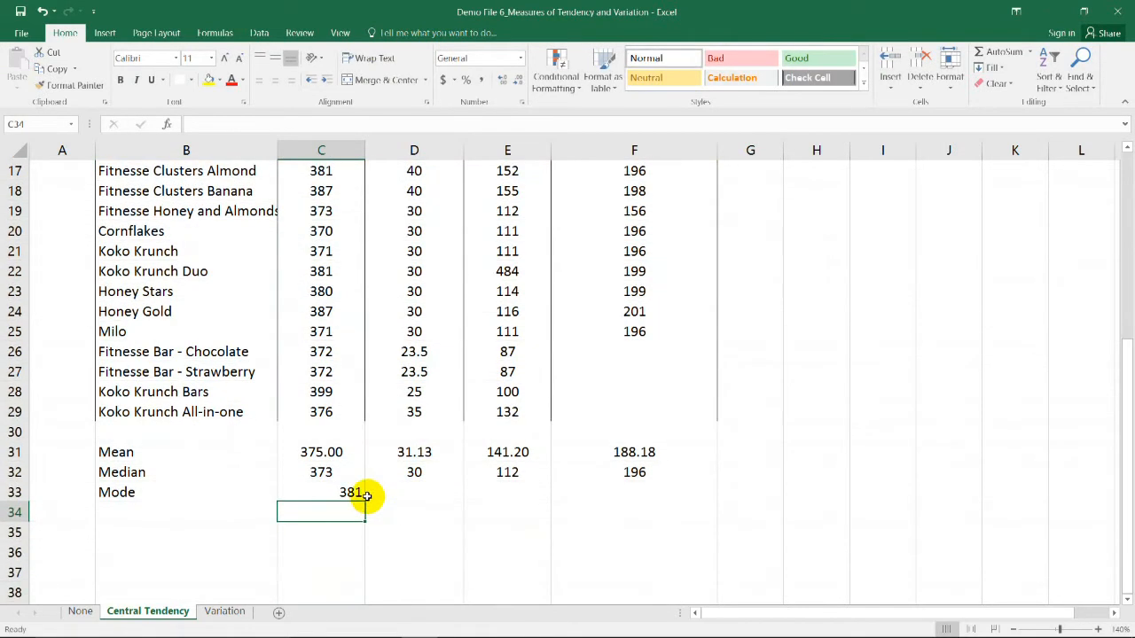
pyautogui.scroll(6, 411, 501)
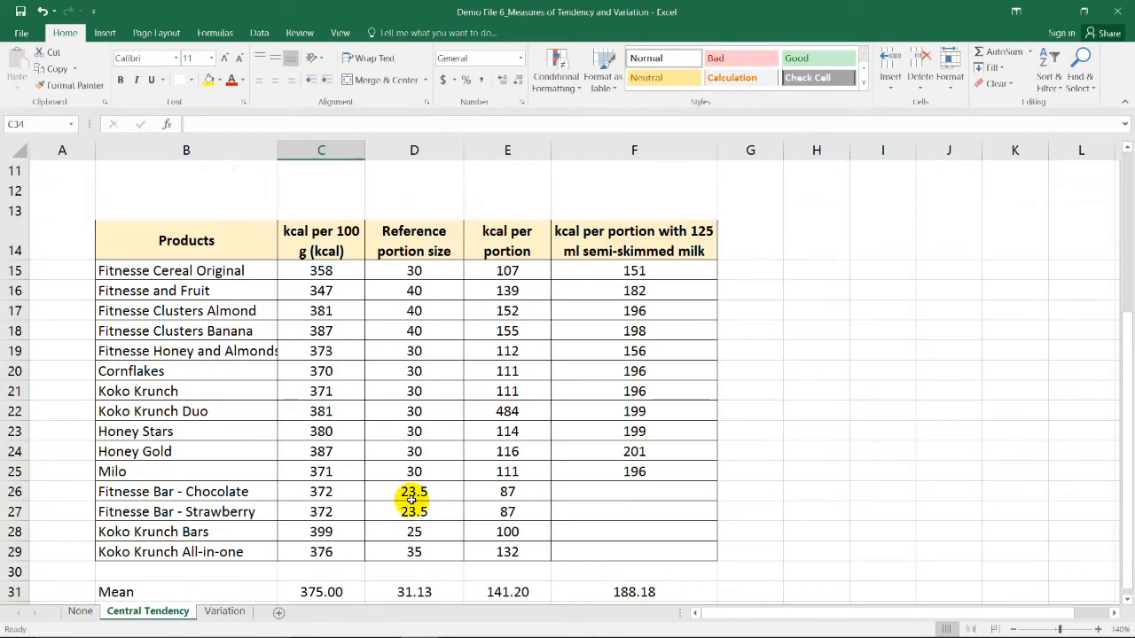
# Step: Copy C15:C29 into column I and sort it smallest to largest
pyautogui.click(321, 270)
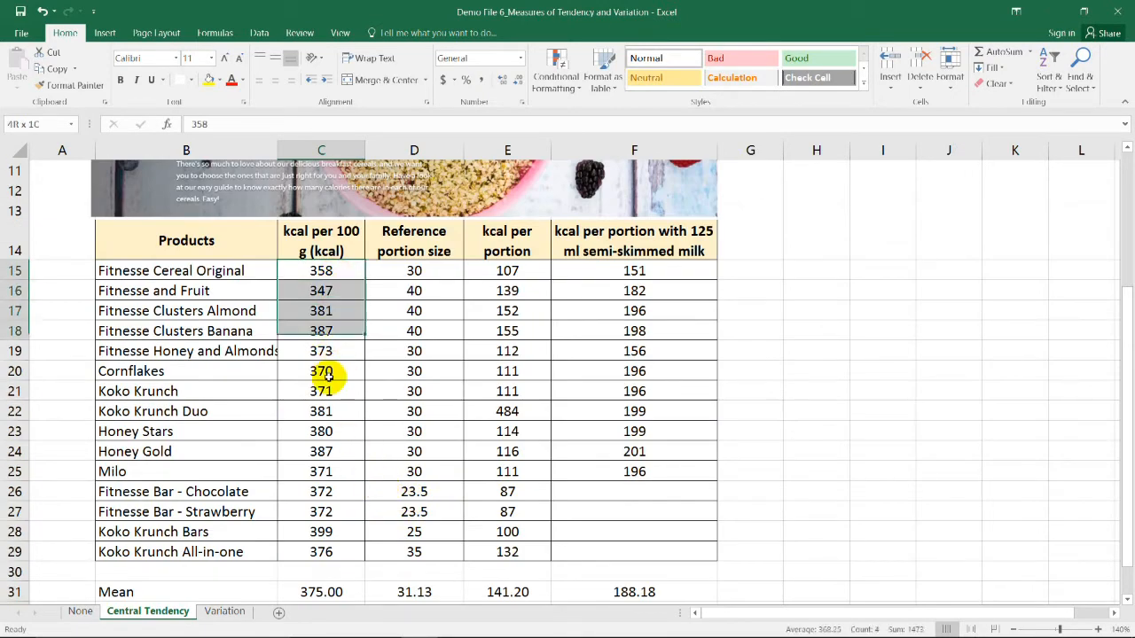
pyautogui.moveTo(328, 374); pyautogui.dragTo(336, 552)
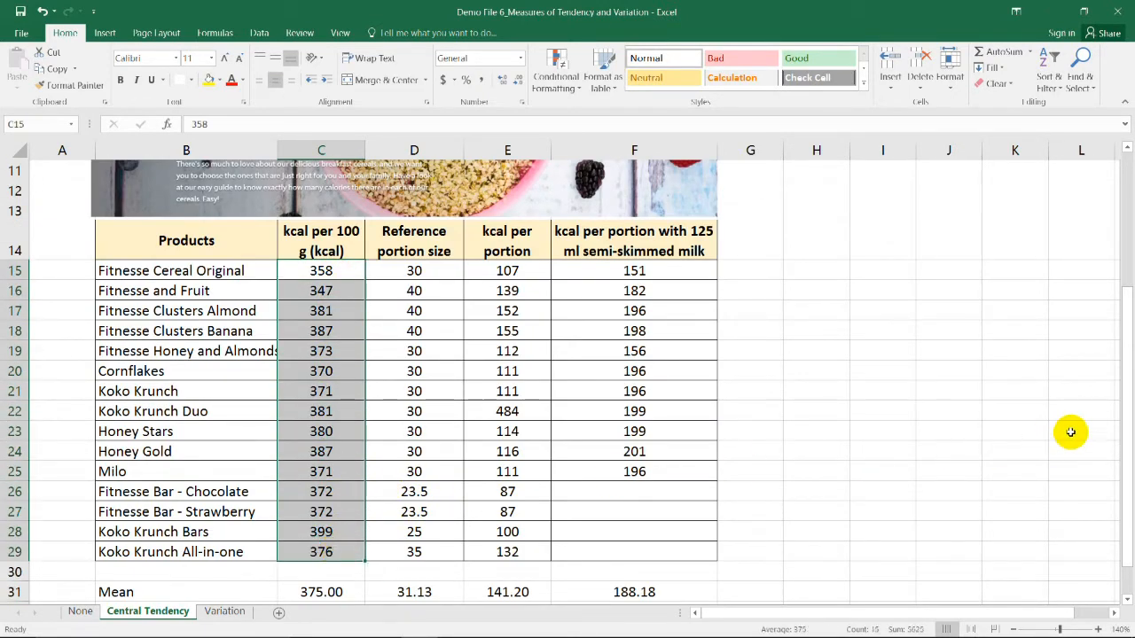
pyautogui.hotkey('ctrl', 'c')
pyautogui.click(864, 271)
pyautogui.hotkey('ctrl', 'v')
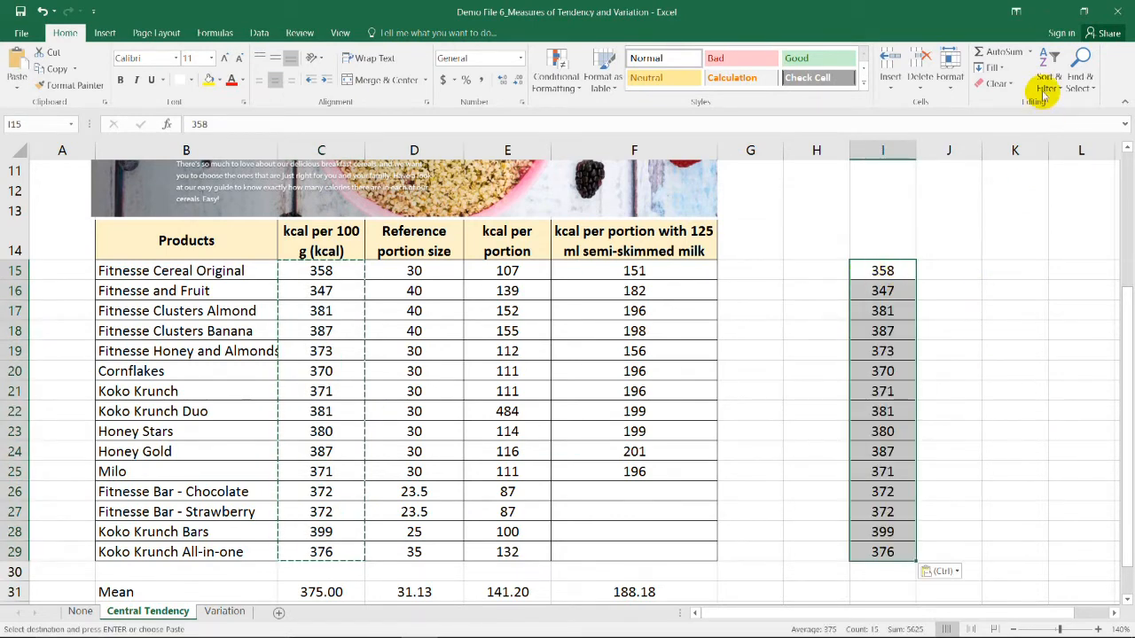
pyautogui.click(1049, 71)
pyautogui.click(1059, 105)
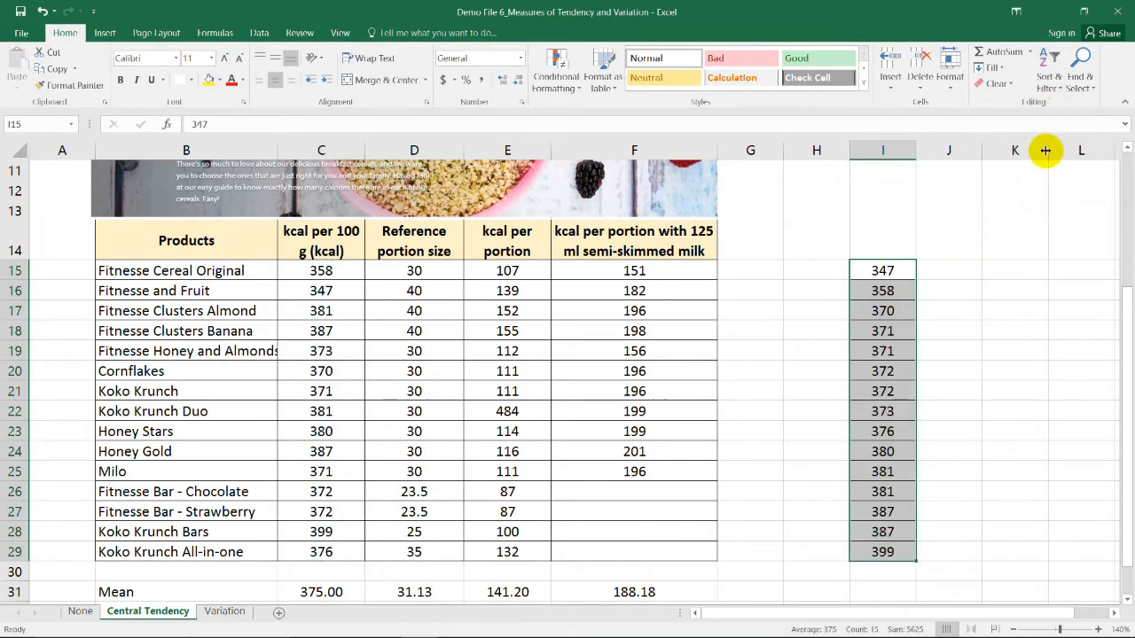
pyautogui.scroll(-3, 918, 339)
# Step: Mark the repeated 381, 371, 372 and 387 pairs in the sorted list
pyautogui.click(887, 410)
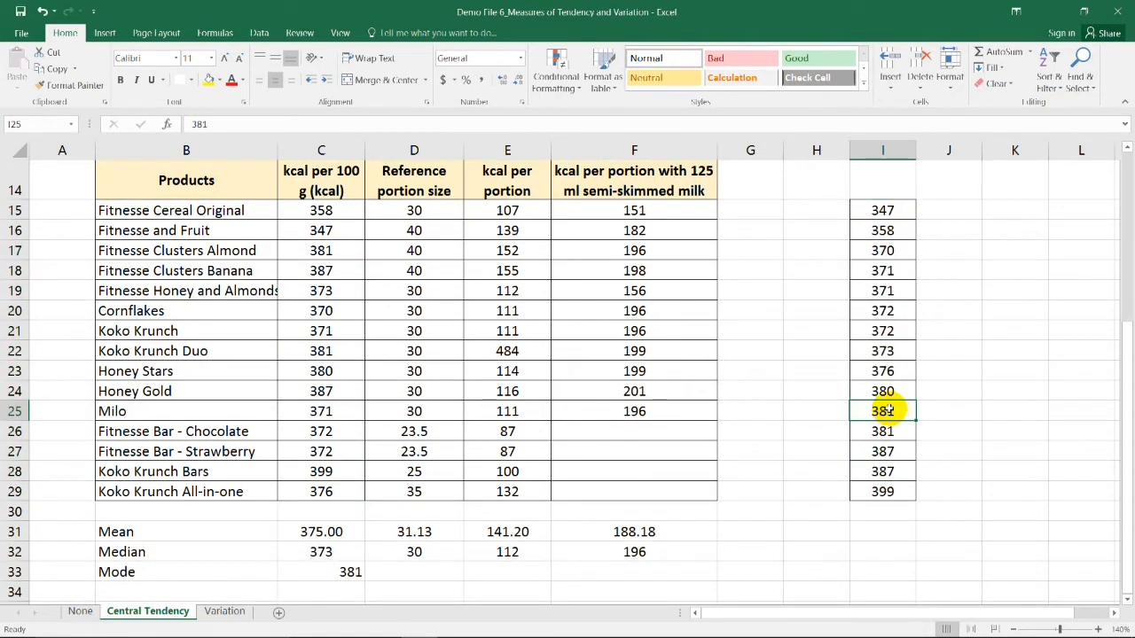
pyautogui.moveTo(888, 411); pyautogui.dragTo(884, 431)
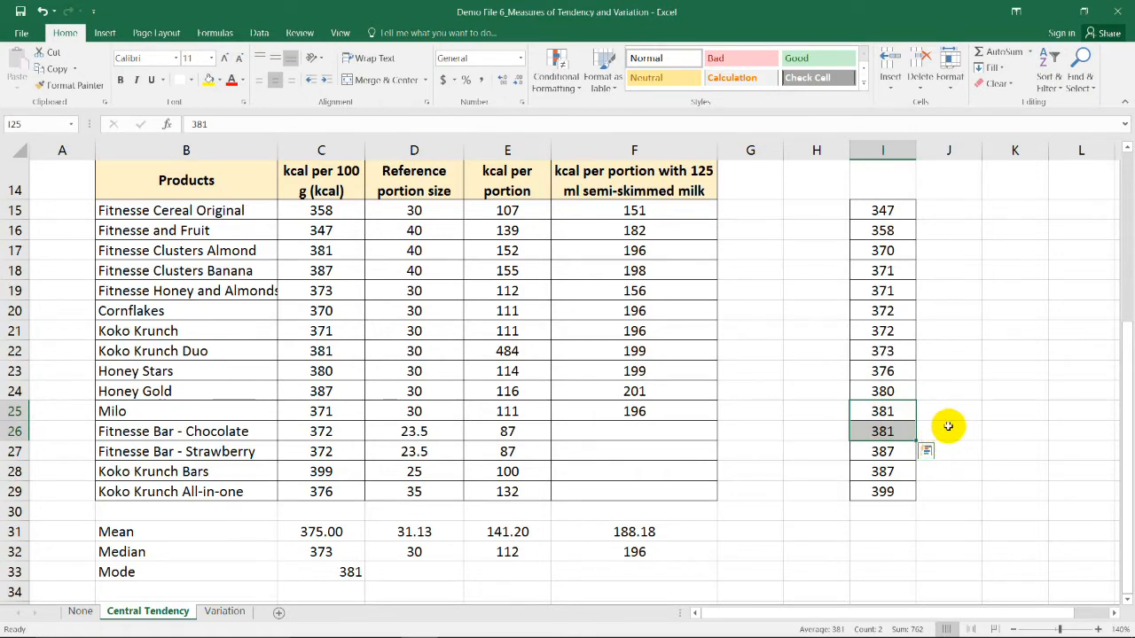
pyautogui.moveTo(884, 271)
pyautogui.mouseDown()
pyautogui.moveTo(893, 290)
pyautogui.moveTo(882, 331)
pyautogui.mouseUp()
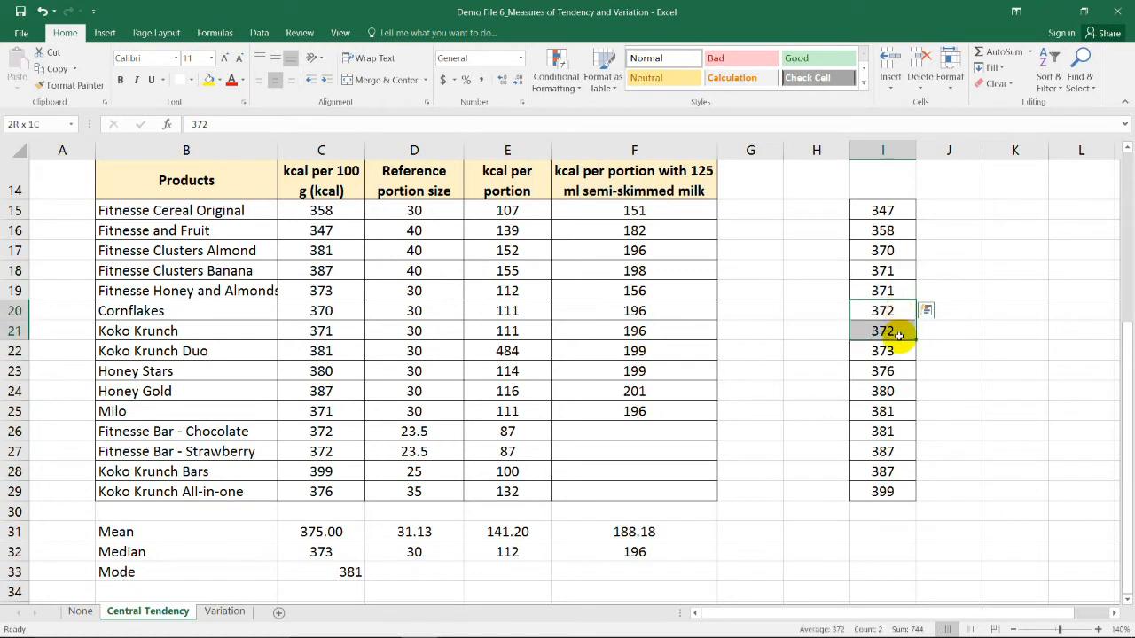
pyautogui.moveTo(883, 451); pyautogui.dragTo(883, 472)
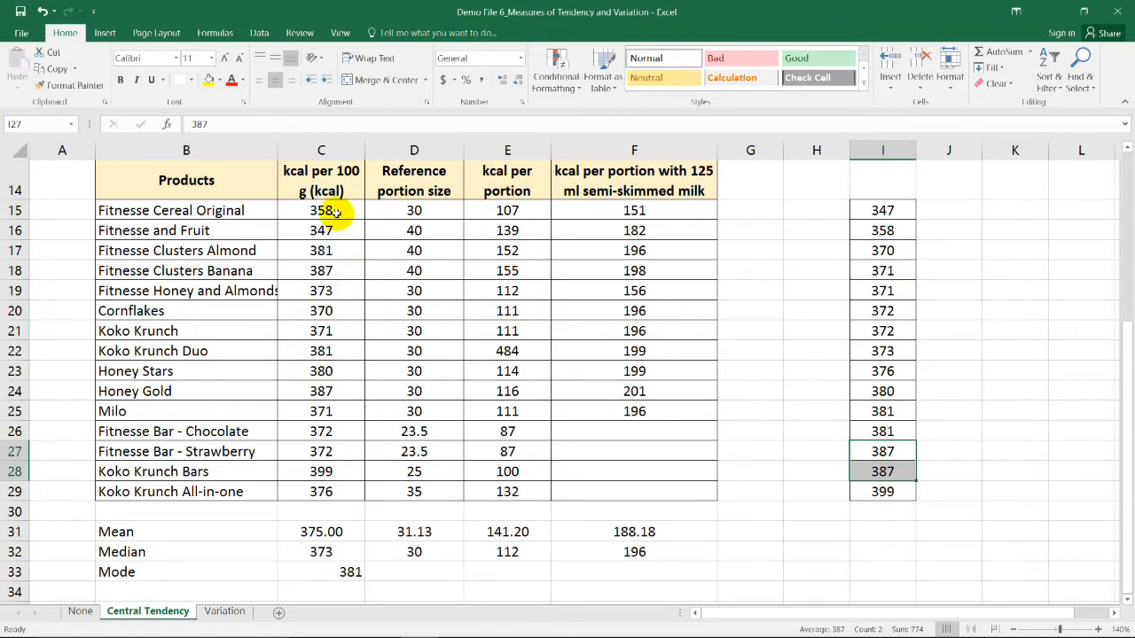
pyautogui.moveTo(321, 210); pyautogui.dragTo(321, 491)
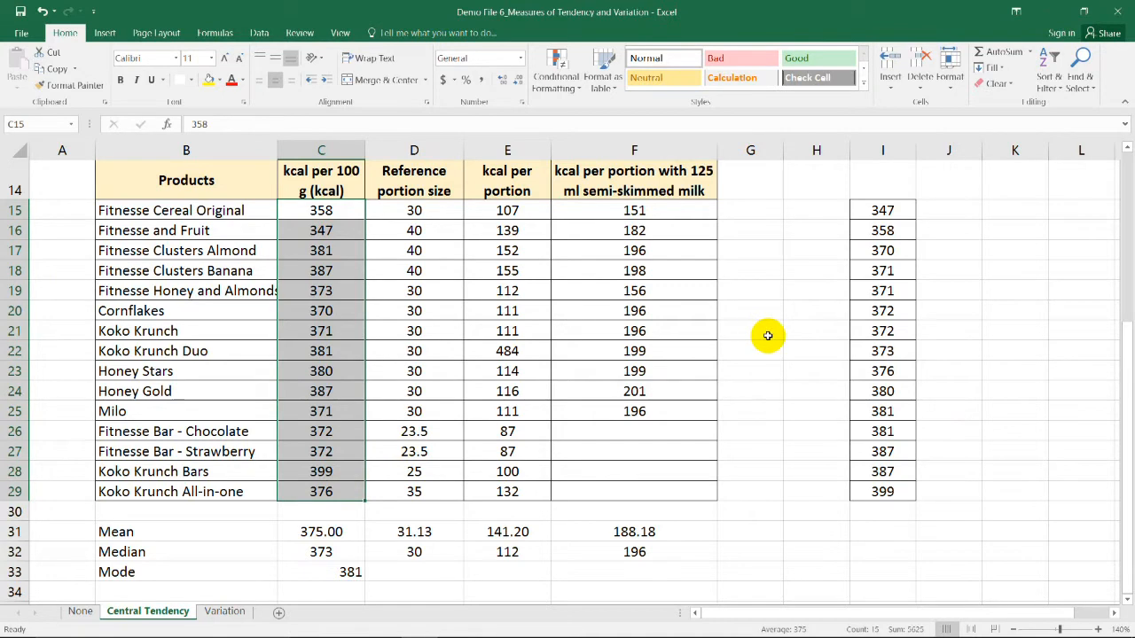
pyautogui.scroll(-2, 770, 328)
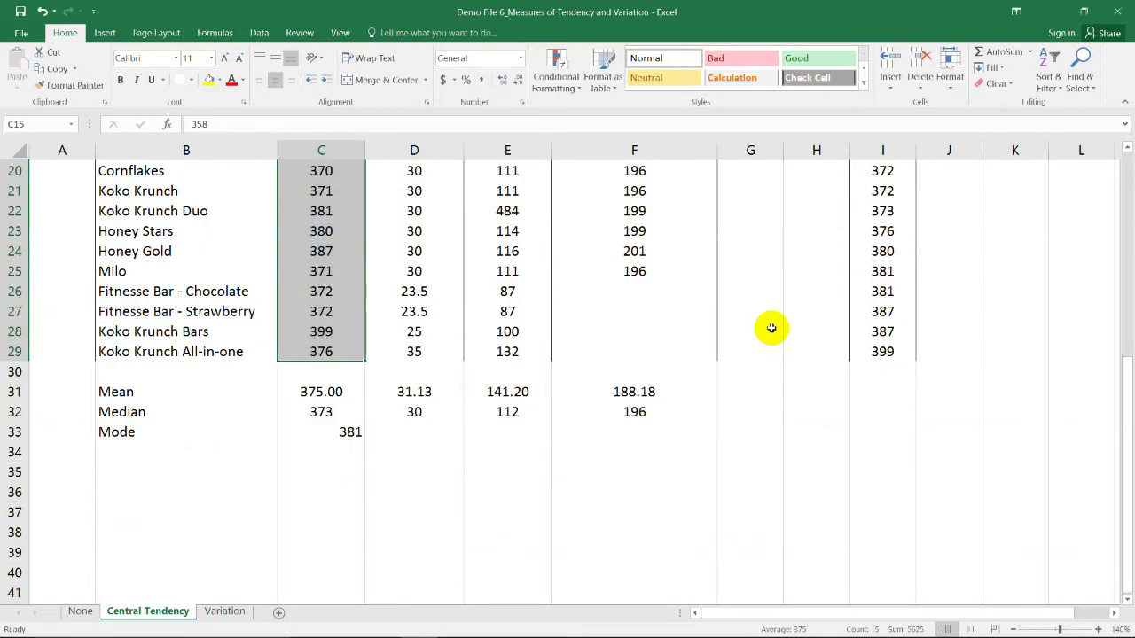
# Step: Replace the Mode formula in C33 with =MODE.MULT(C15:C29), still showing 381
pyautogui.click(351, 433)
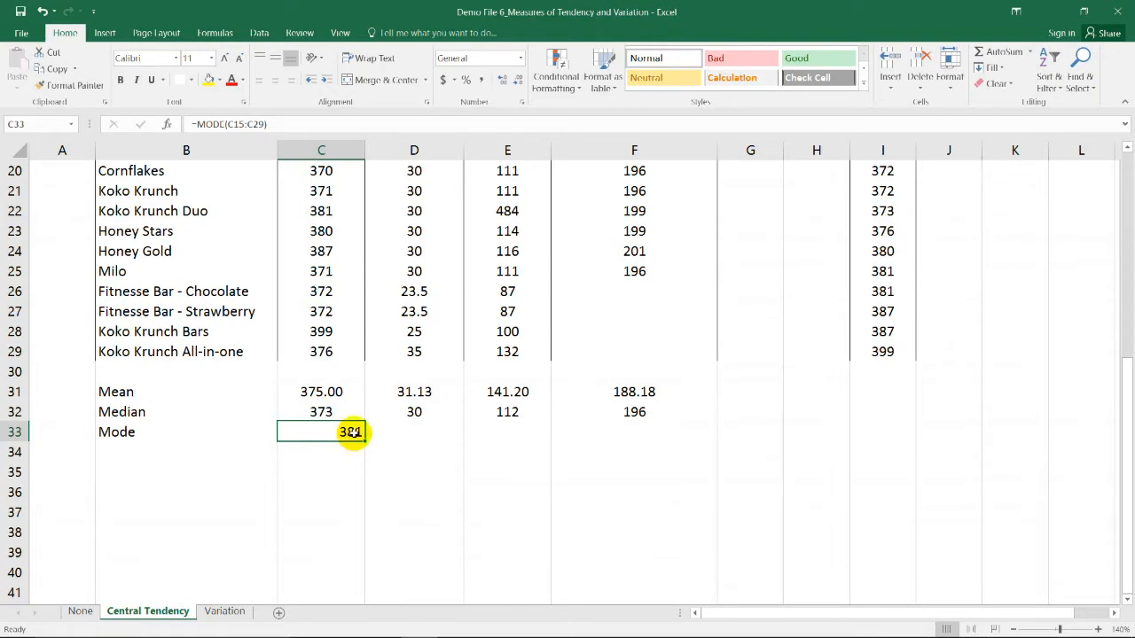
pyautogui.doubleClick(352, 433)
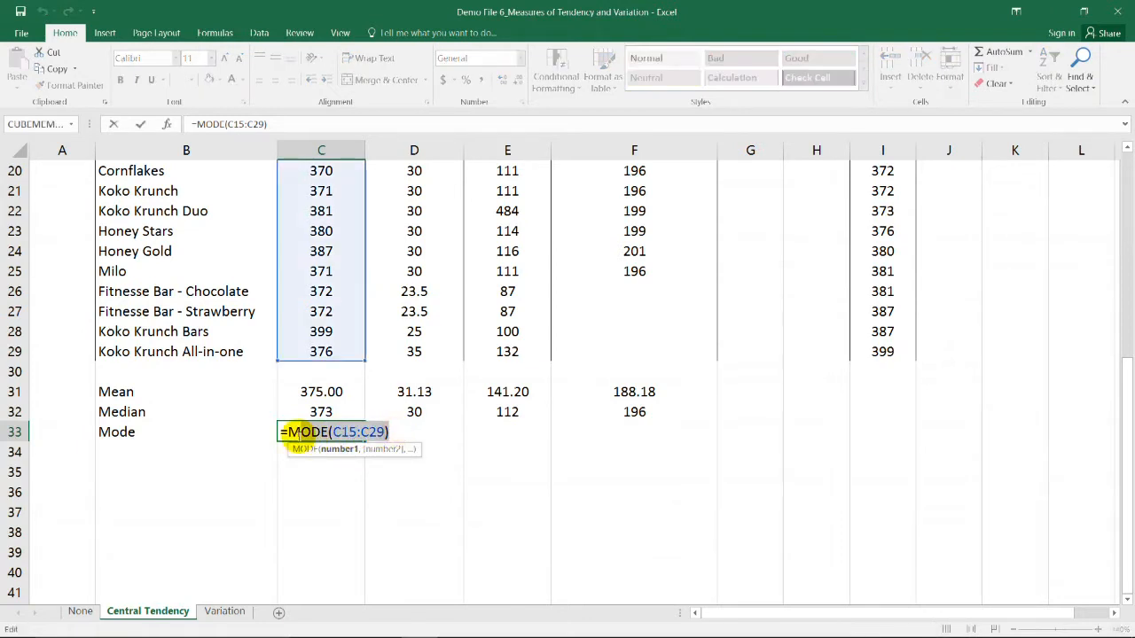
pyautogui.moveTo(289, 432); pyautogui.dragTo(289, 473)
pyautogui.write('mode')
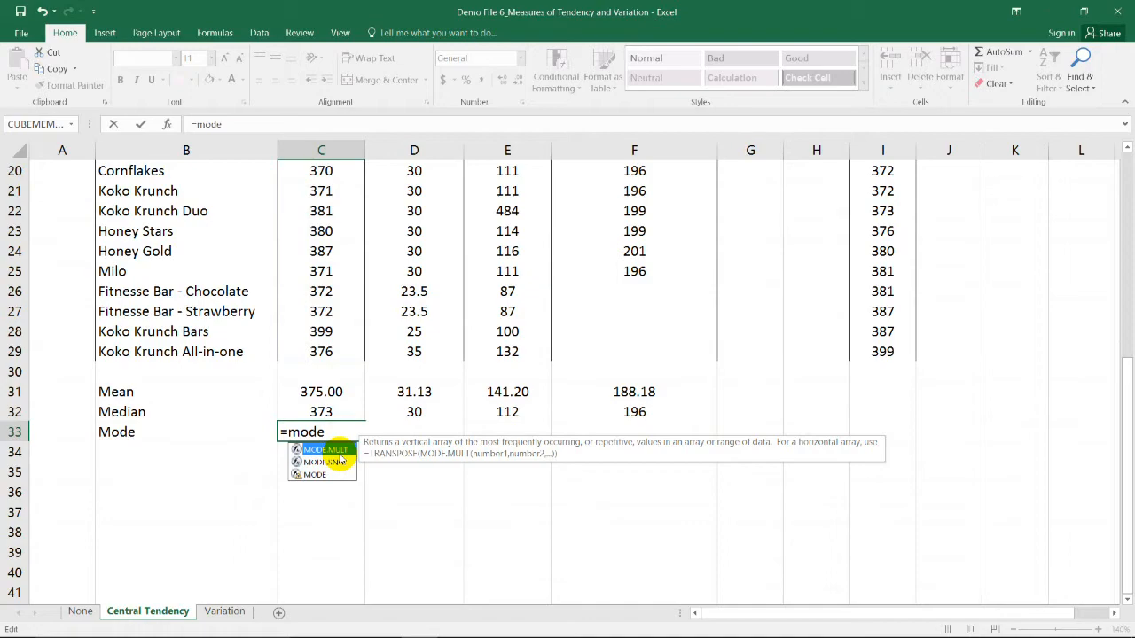
pyautogui.doubleClick(328, 449)
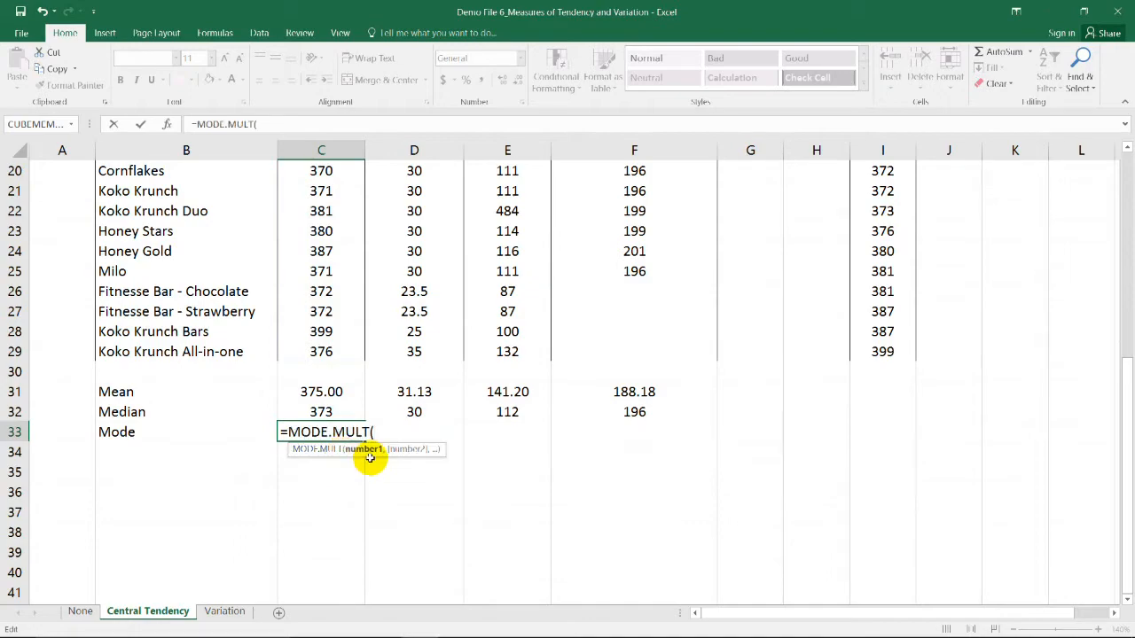
pyautogui.scroll(3, 469, 479)
pyautogui.scroll(3, 345, 425)
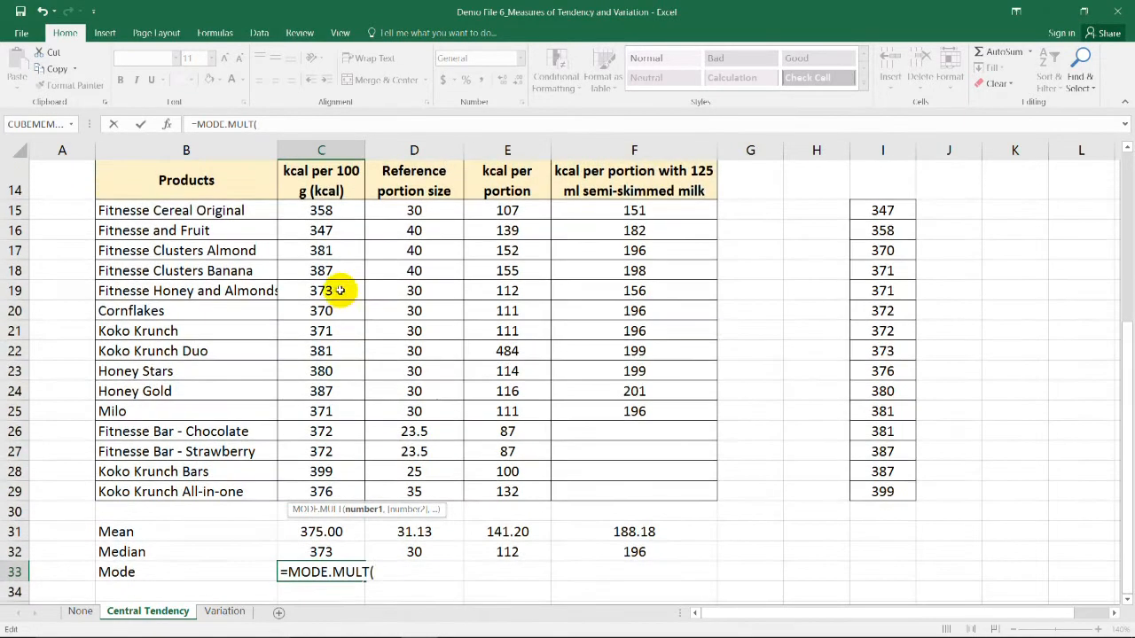
pyautogui.moveTo(321, 210); pyautogui.dragTo(321, 490)
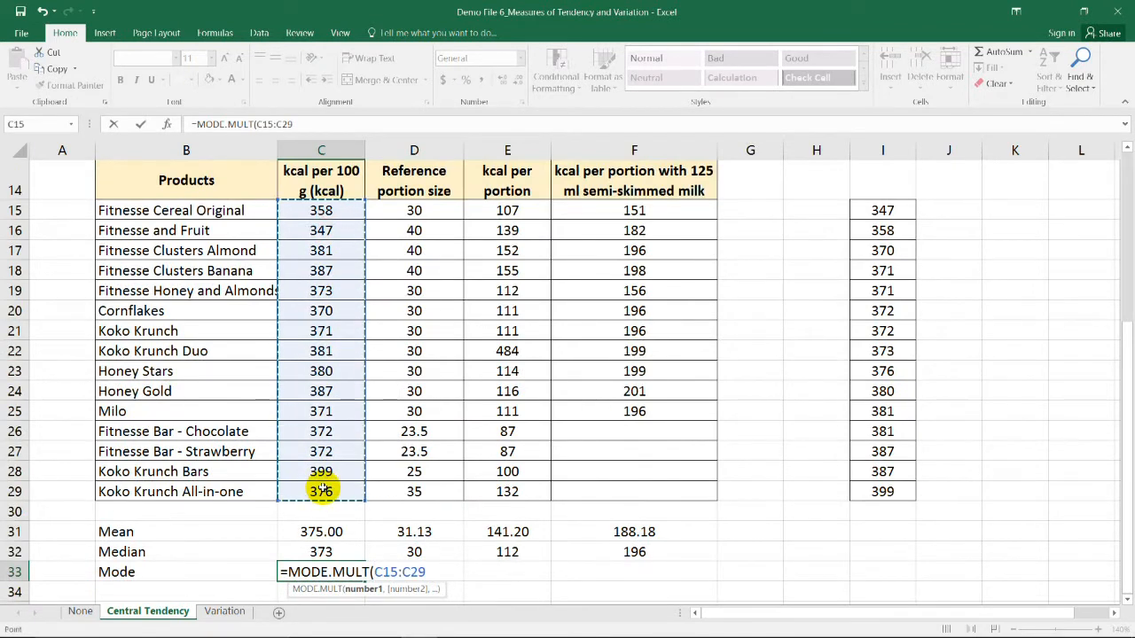
pyautogui.press('Return')
pyautogui.scroll(-2, 521, 578)
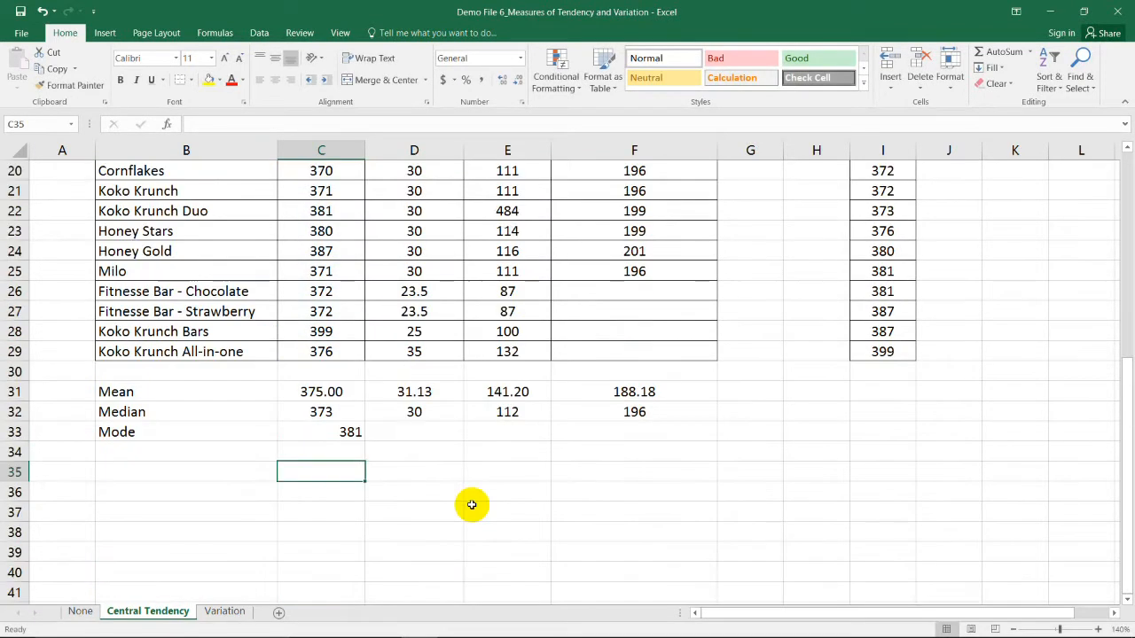
pyautogui.click(339, 439)
# Step: Select C33 down to C41 to hold every mode value
pyautogui.click(459, 491)
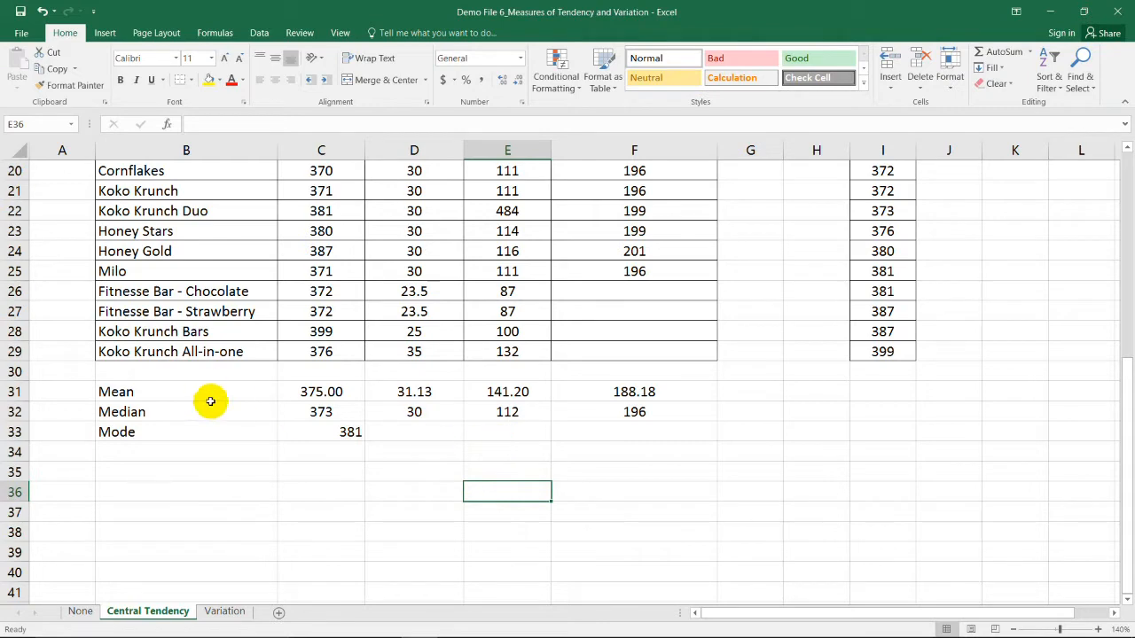
pyautogui.click(350, 465)
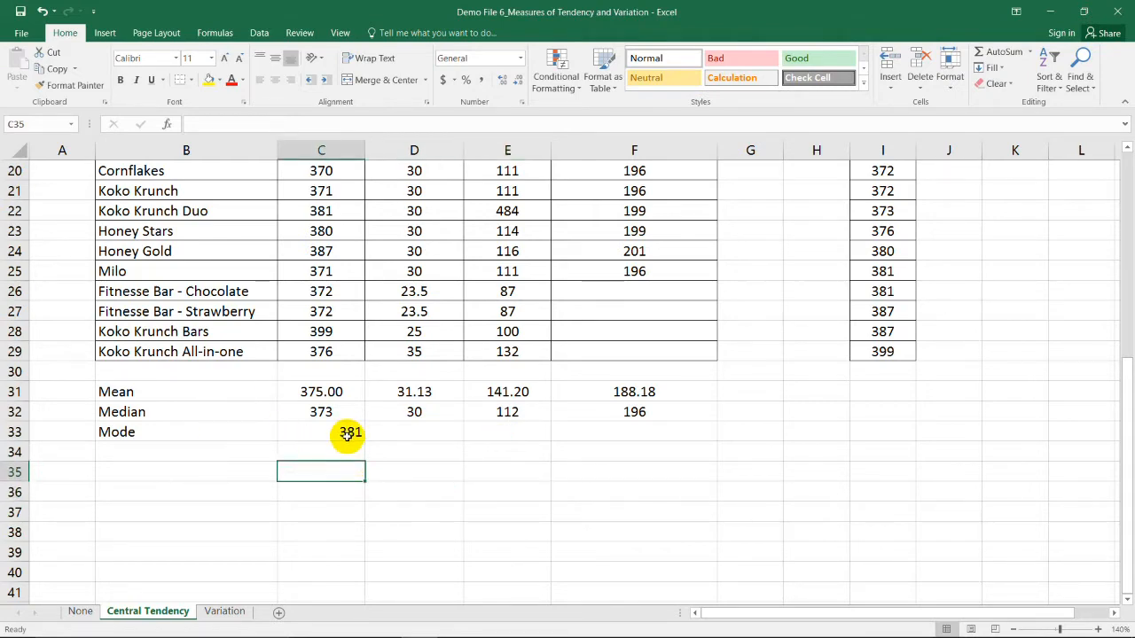
pyautogui.moveTo(350, 432); pyautogui.dragTo(352, 538)
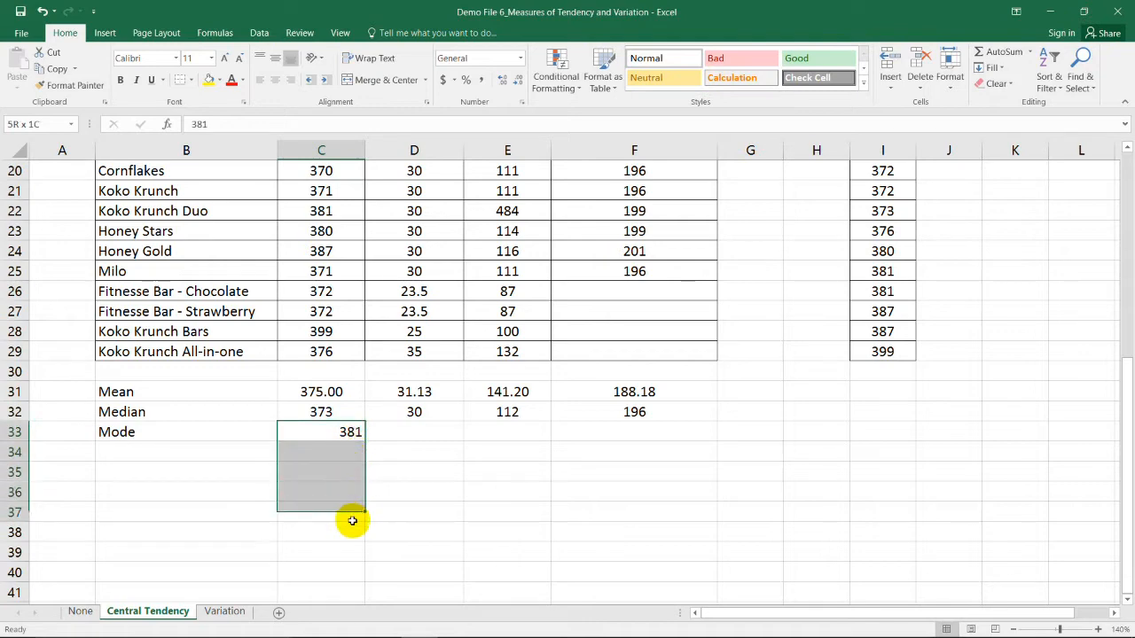
pyautogui.moveTo(351, 538); pyautogui.dragTo(351, 532)
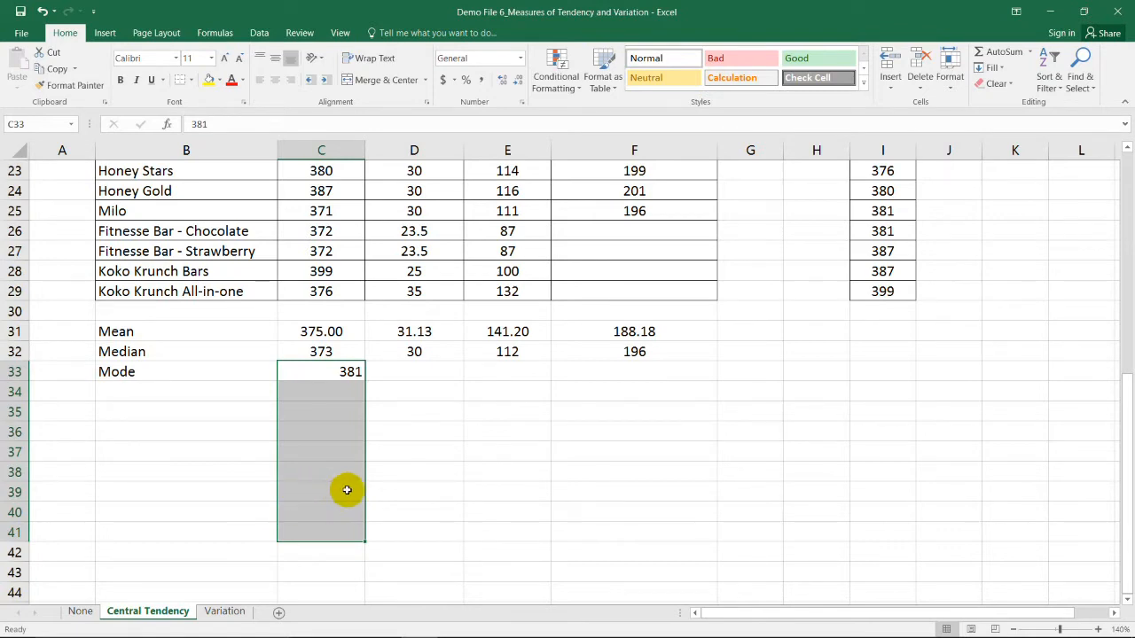
pyautogui.scroll(1, 429, 448)
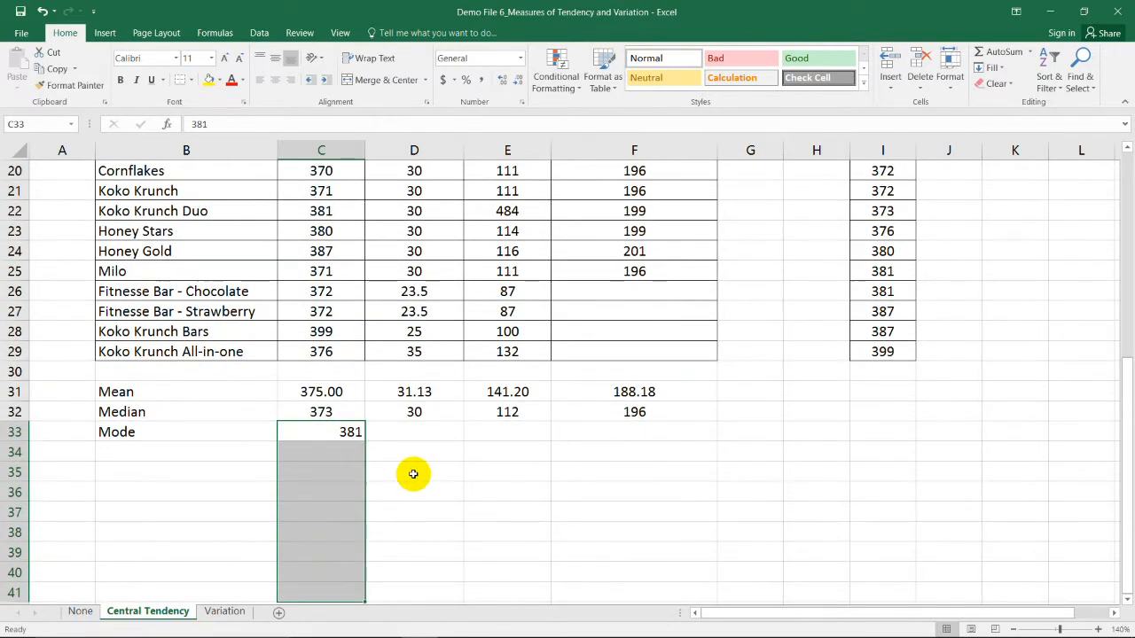
pyautogui.write('=')
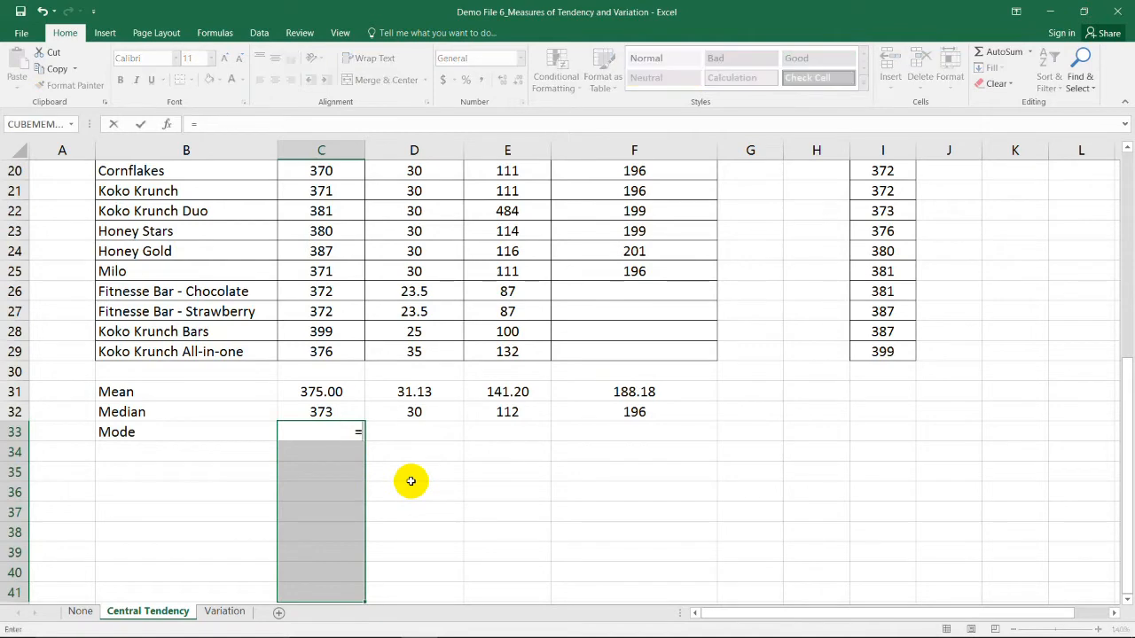
pyautogui.write('mode')
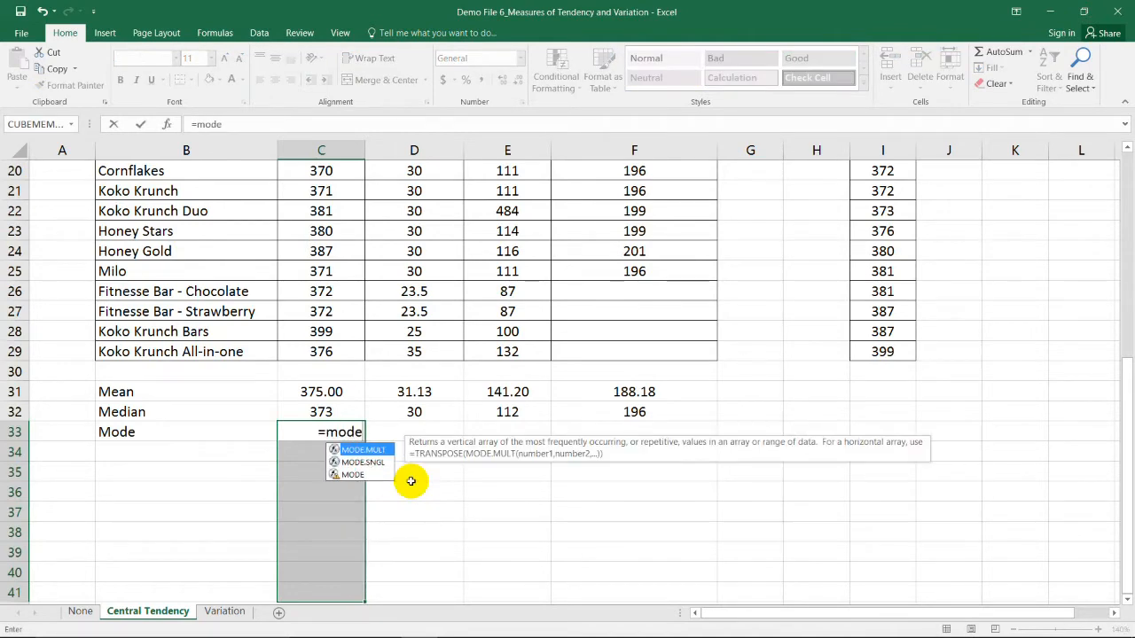
# Step: Commit =MODE.MULT(C15:C29) as an array with Ctrl+Shift+Enter, spilling 381, 387, 371, 372
pyautogui.doubleClick(362, 450)
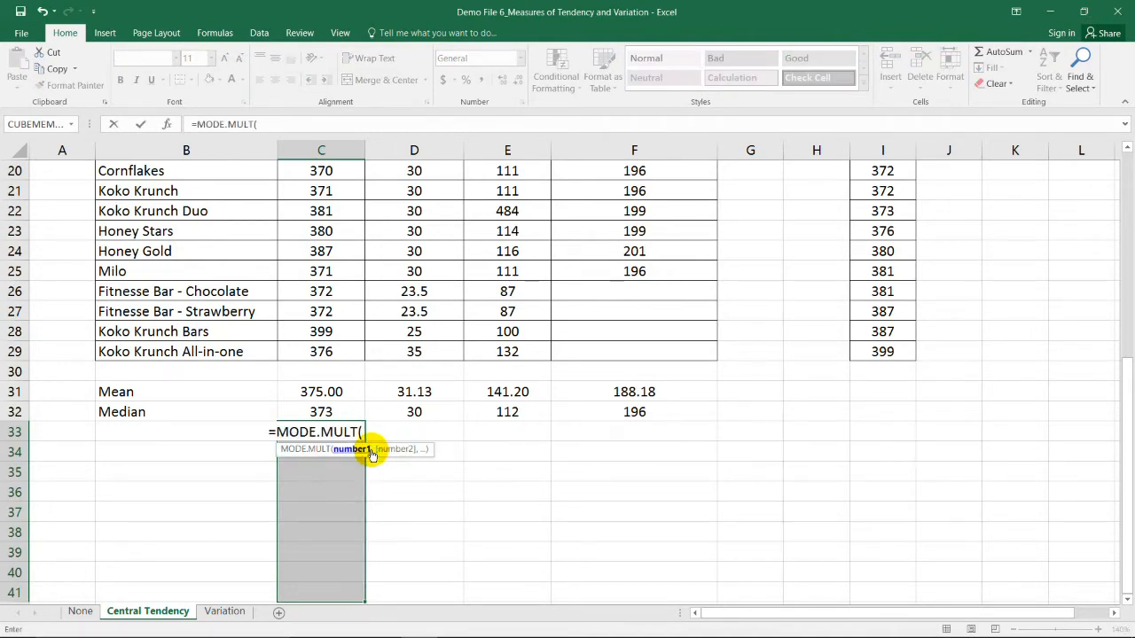
pyautogui.scroll(3, 425, 372)
pyautogui.scroll(3, 390, 336)
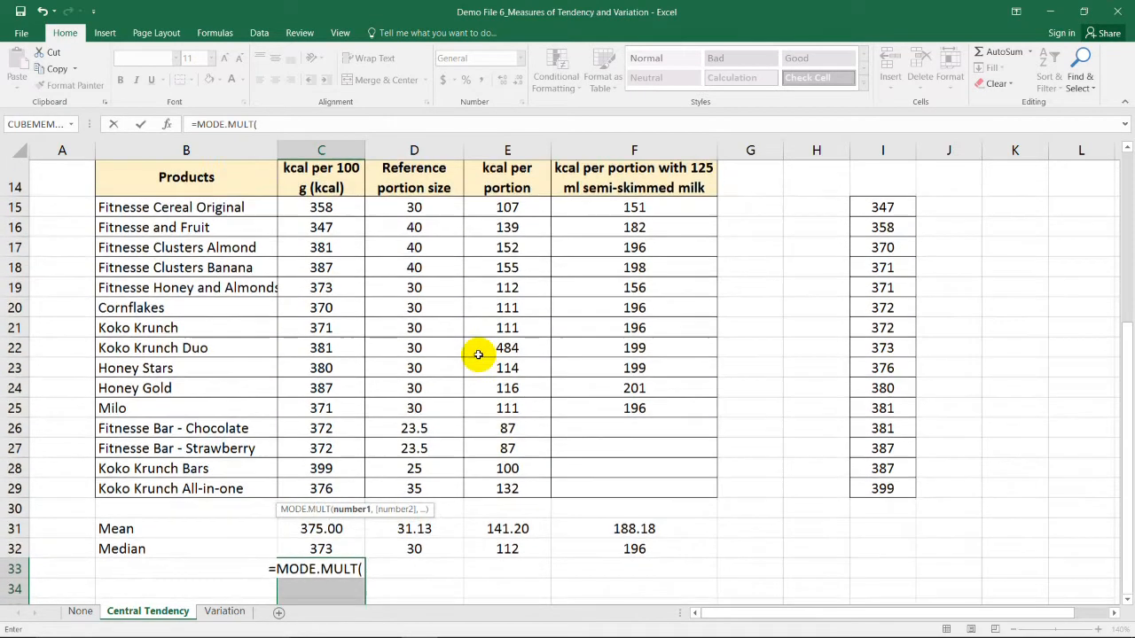
pyautogui.moveTo(320, 210)
pyautogui.mouseDown()
pyautogui.moveTo(340, 491)
pyautogui.moveTo(321, 503)
pyautogui.mouseUp()
pyautogui.write(')')
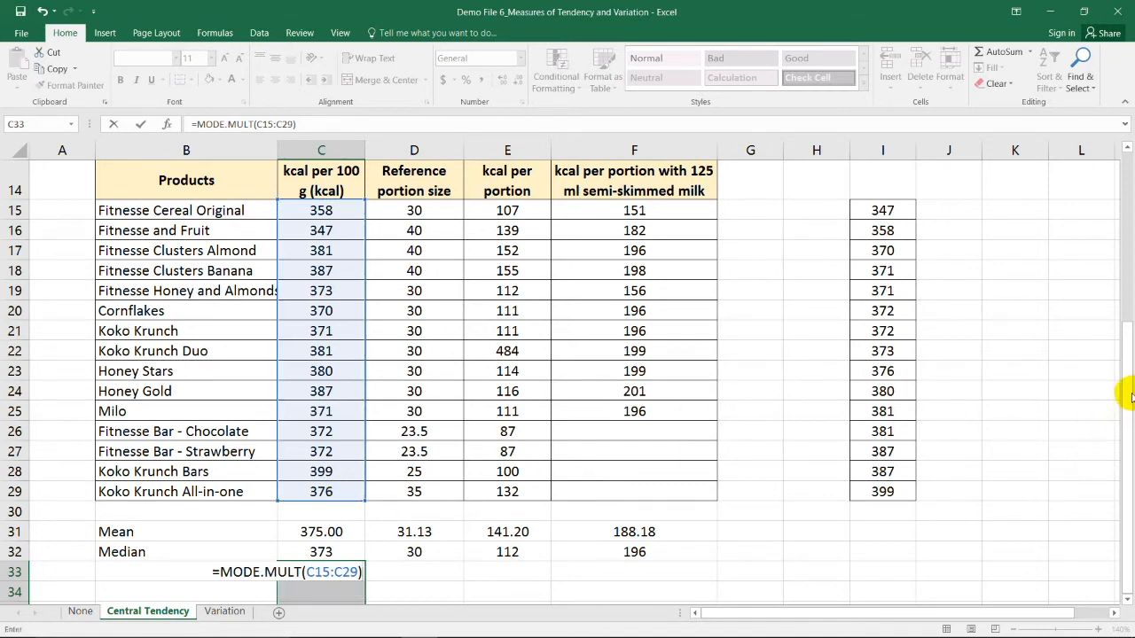
pyautogui.moveTo(1126, 394); pyautogui.dragTo(1126, 394)
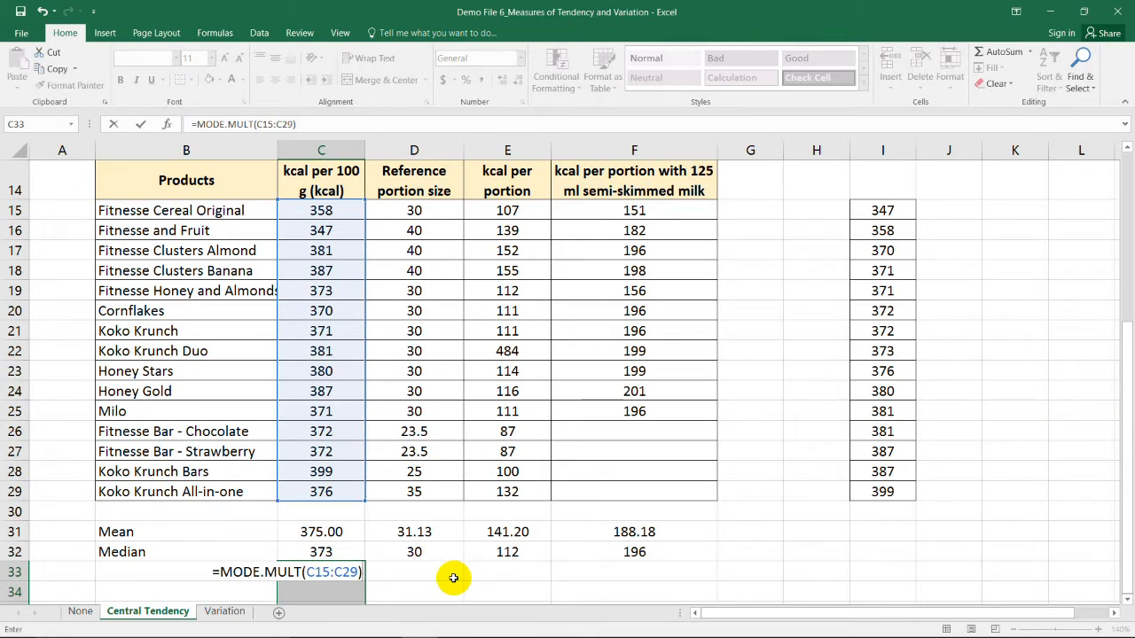
pyautogui.hotkey('ctrl', 'shift', 'Return')
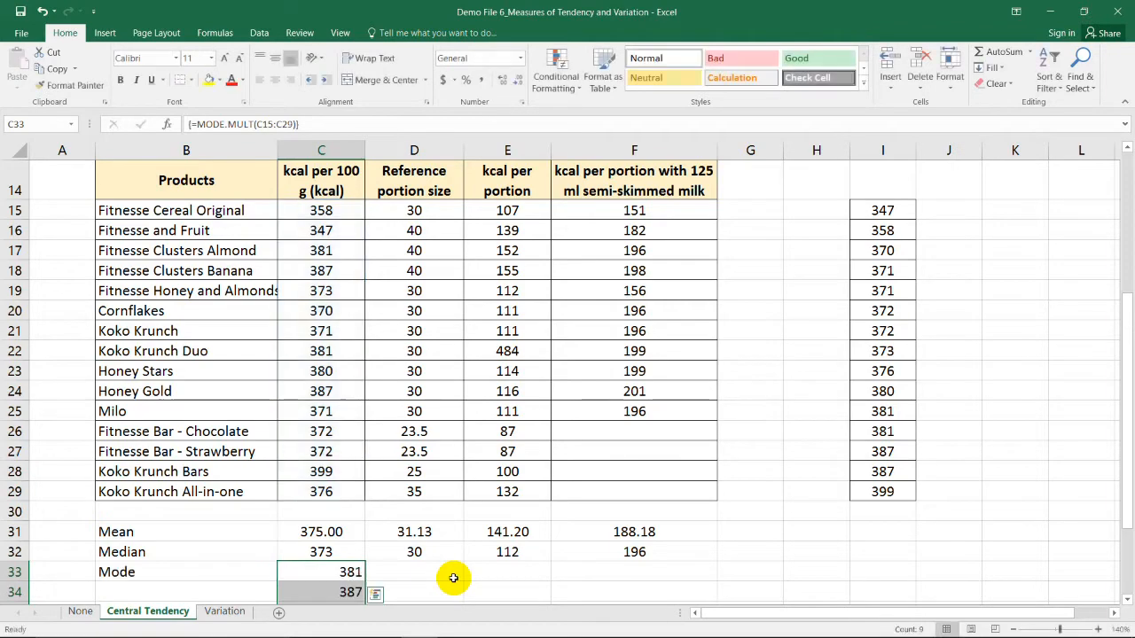
pyautogui.scroll(-2, 453, 578)
pyautogui.scroll(-2, 469, 550)
pyautogui.click(405, 398)
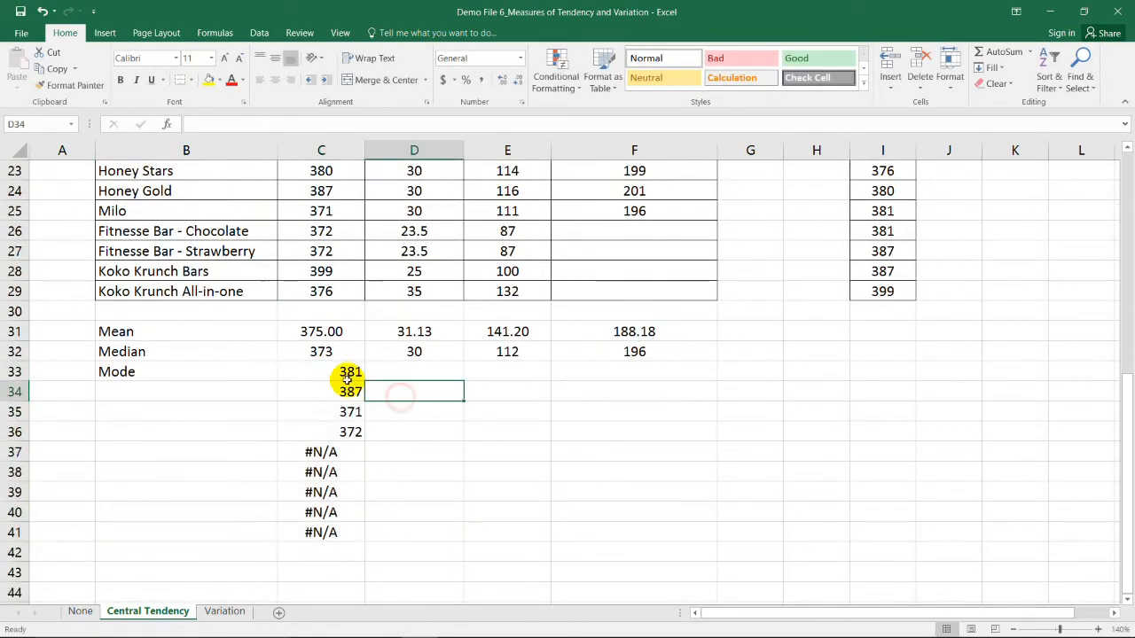
pyautogui.moveTo(345, 372); pyautogui.dragTo(346, 432)
pyautogui.scroll(2, 435, 427)
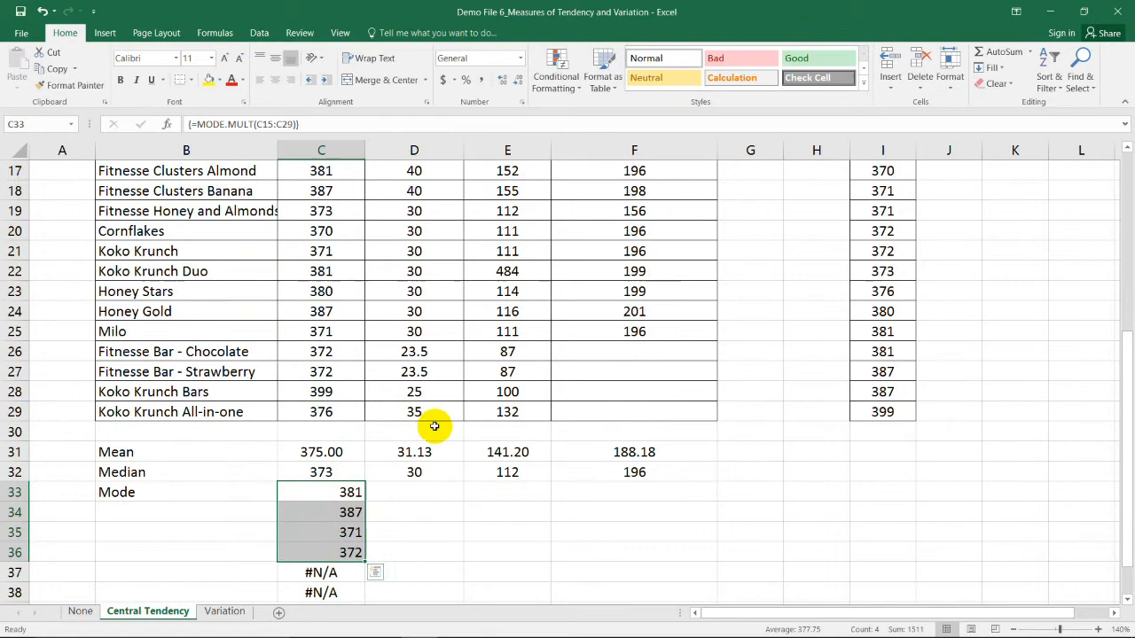
pyautogui.scroll(2, 306, 239)
pyautogui.scroll(-4, 355, 319)
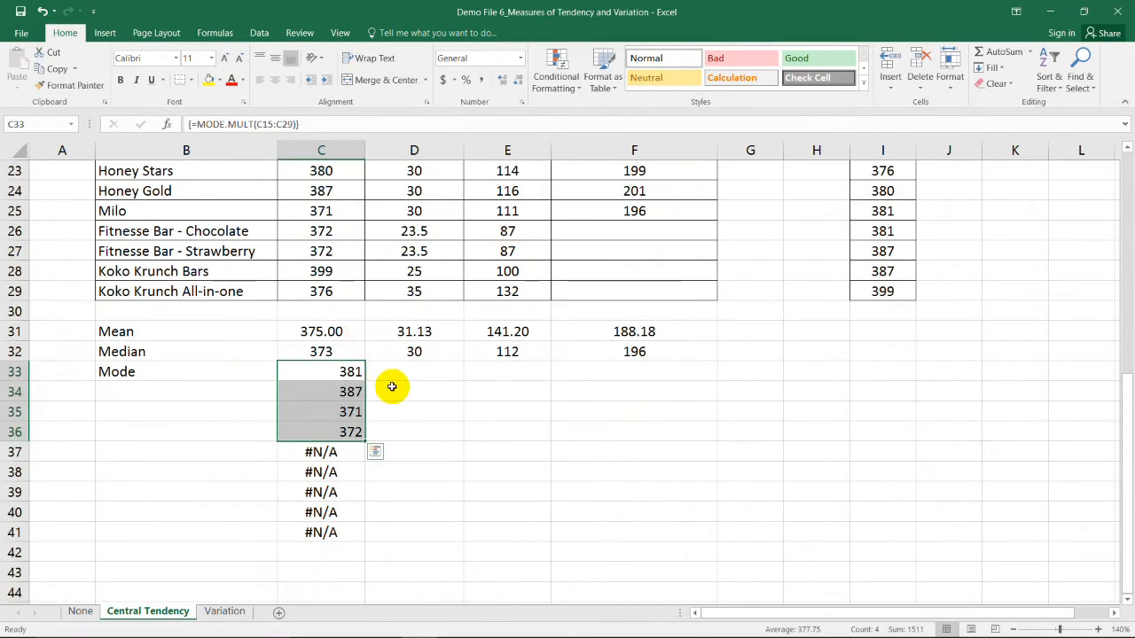
pyautogui.click(390, 387)
pyautogui.moveTo(346, 372); pyautogui.dragTo(346, 432)
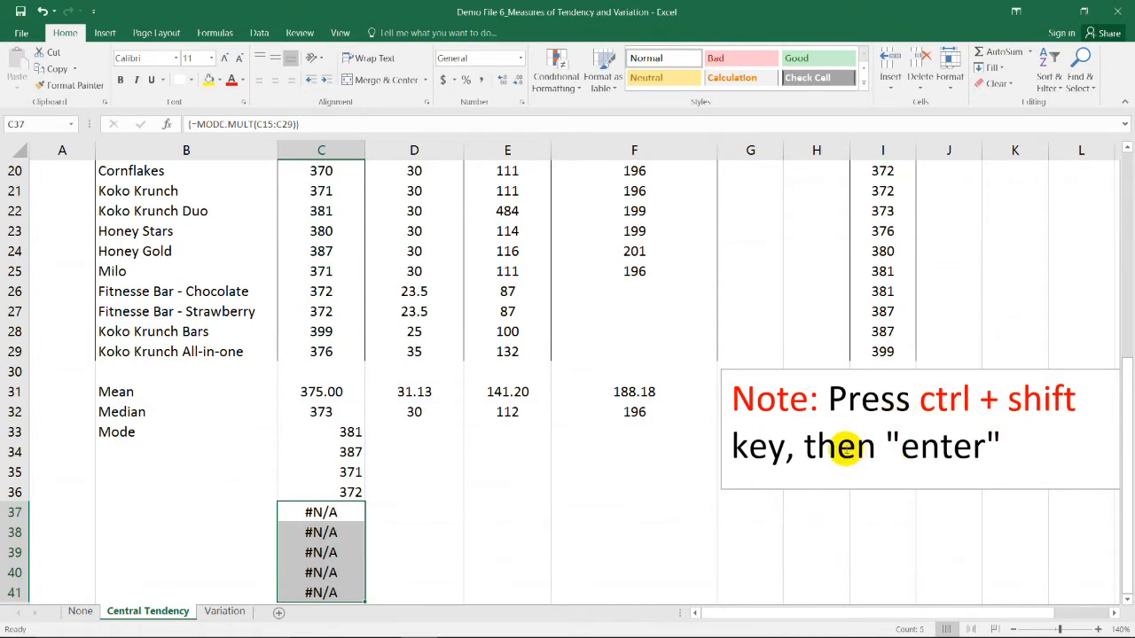
pyautogui.click(541, 509)
pyautogui.scroll(-2, 550, 497)
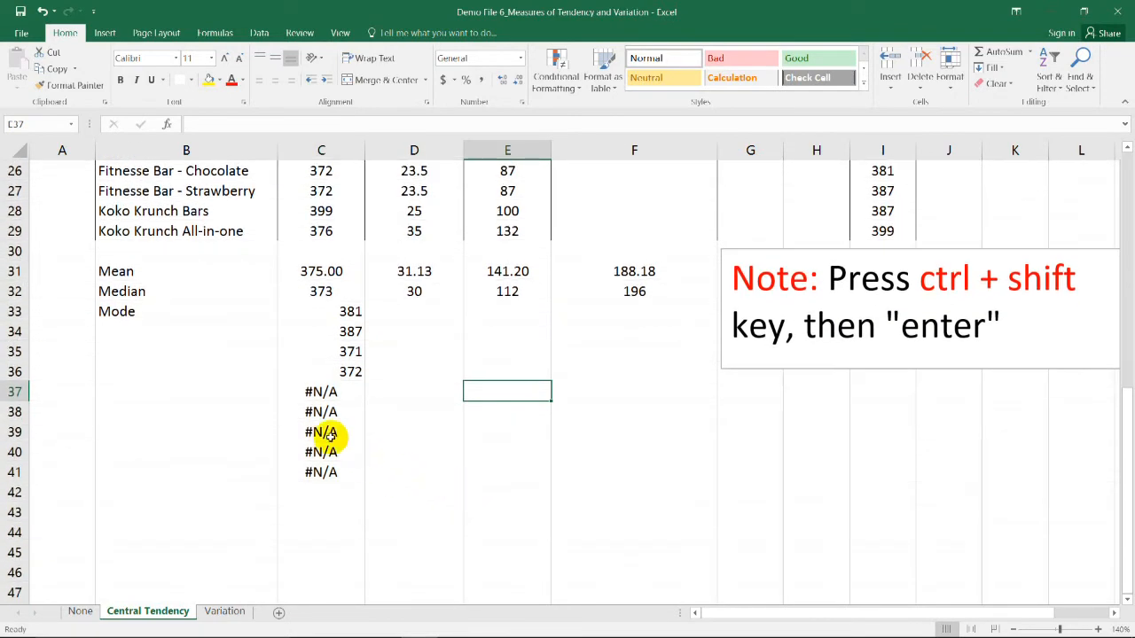
pyautogui.moveTo(321, 392); pyautogui.dragTo(321, 472)
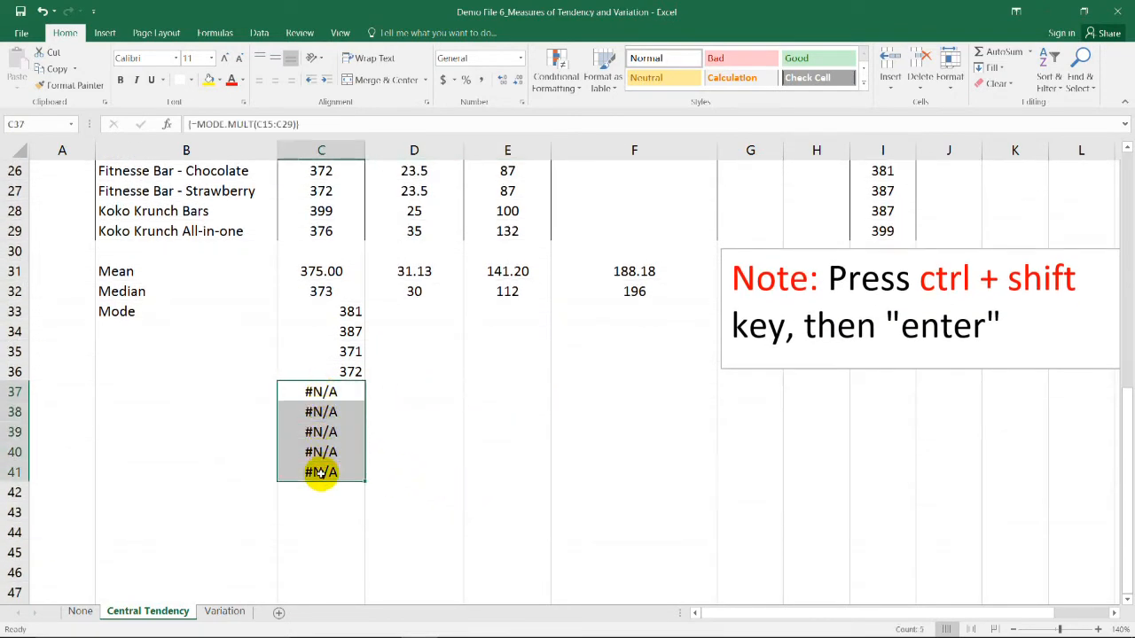
pyautogui.scroll(3, 583, 479)
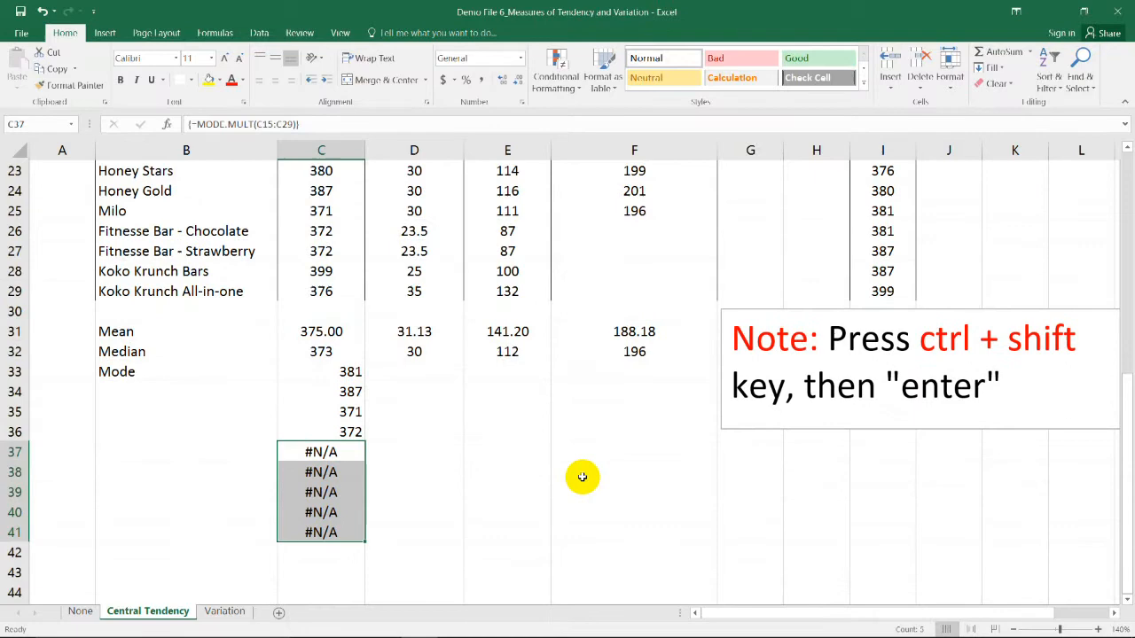
pyautogui.moveTo(346, 371); pyautogui.dragTo(345, 432)
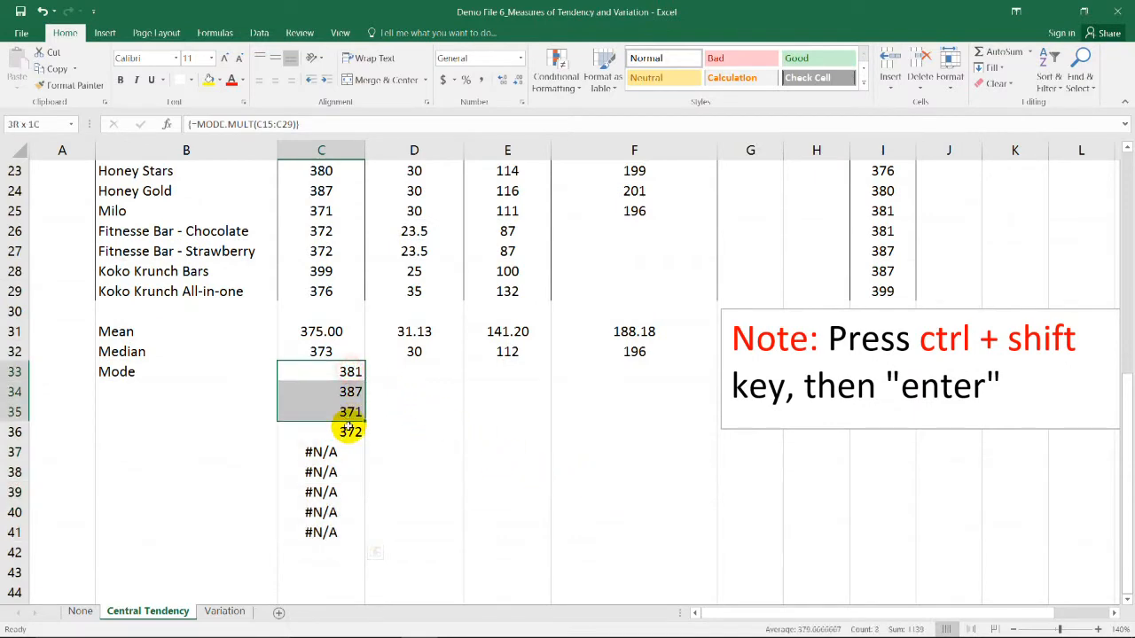
pyautogui.scroll(9, 410, 428)
pyautogui.moveTo(321, 210); pyautogui.dragTo(319, 491)
pyautogui.scroll(-7, 410, 461)
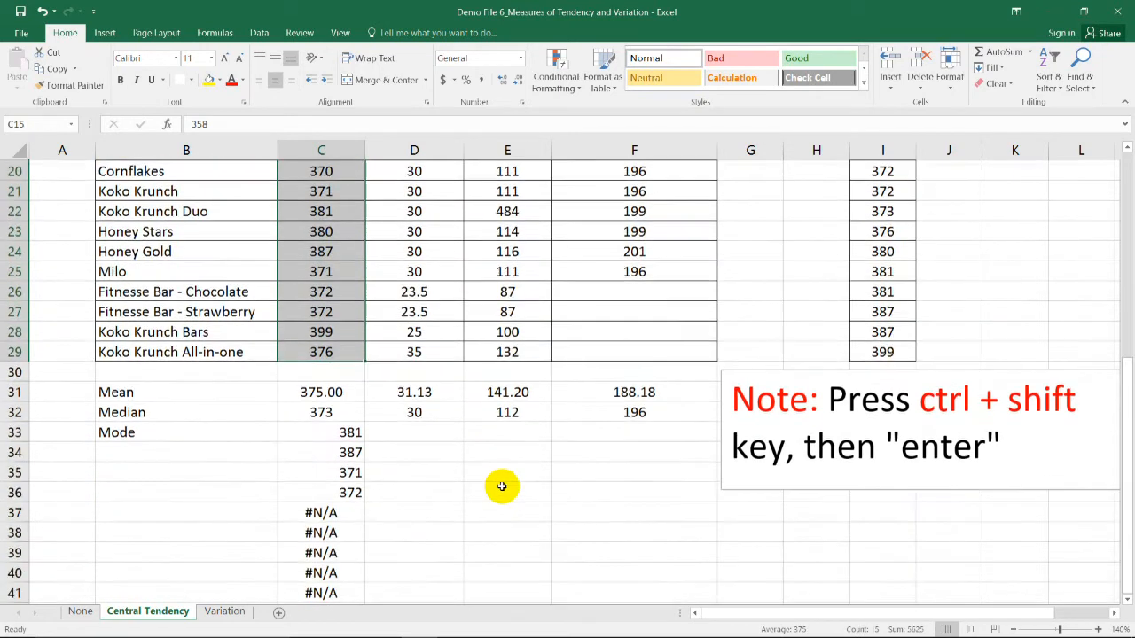
pyautogui.scroll(-3, 503, 483)
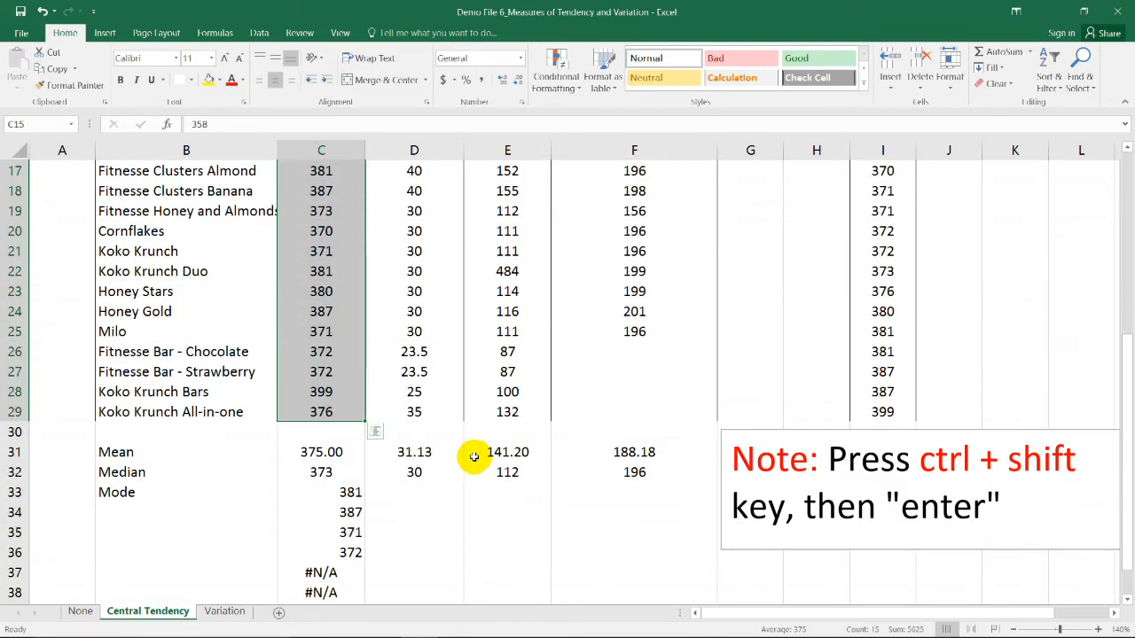
pyautogui.scroll(6, 469, 453)
pyautogui.scroll(-6, 475, 471)
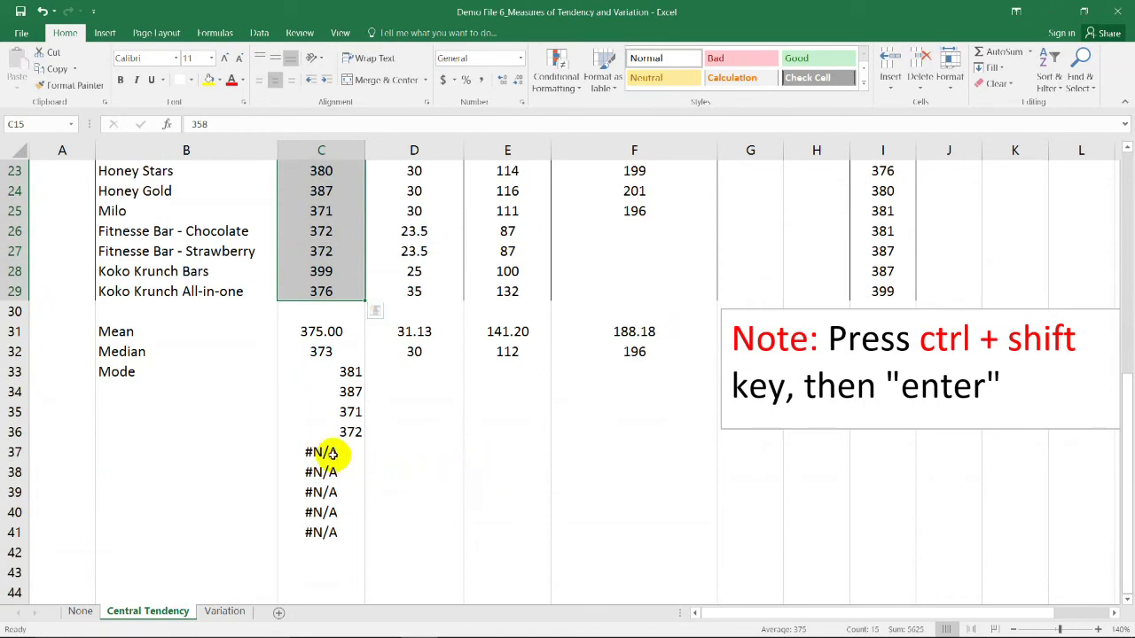
pyautogui.moveTo(321, 452); pyautogui.dragTo(337, 532)
pyautogui.press('Delete')
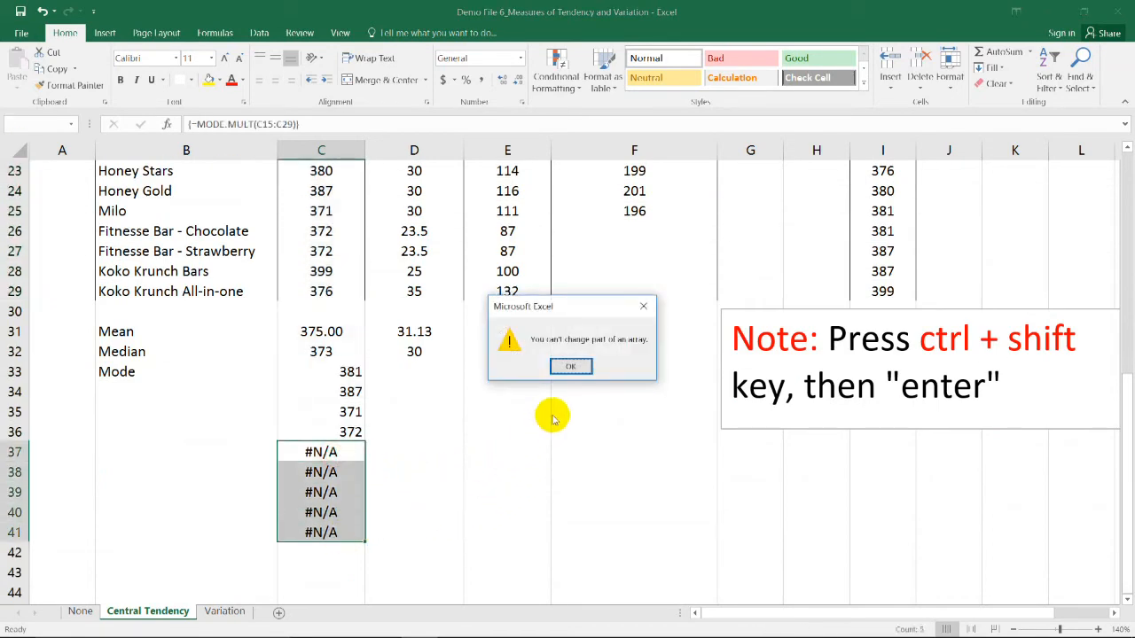
pyautogui.click(638, 304)
pyautogui.scroll(6, 506, 416)
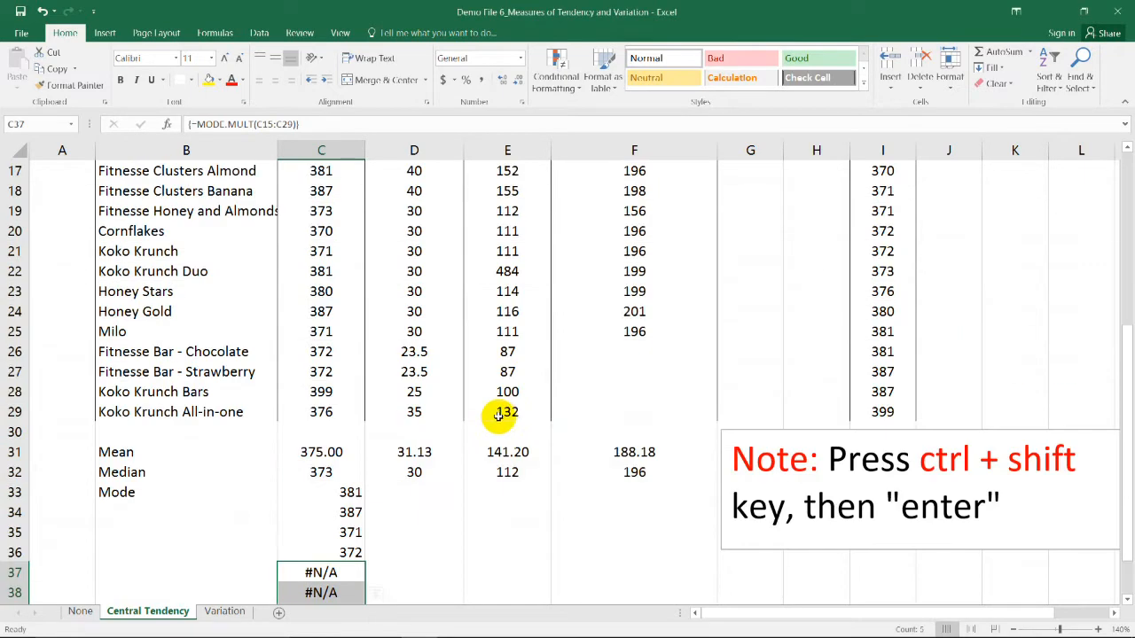
pyautogui.press('Right')
pyautogui.press('Right')
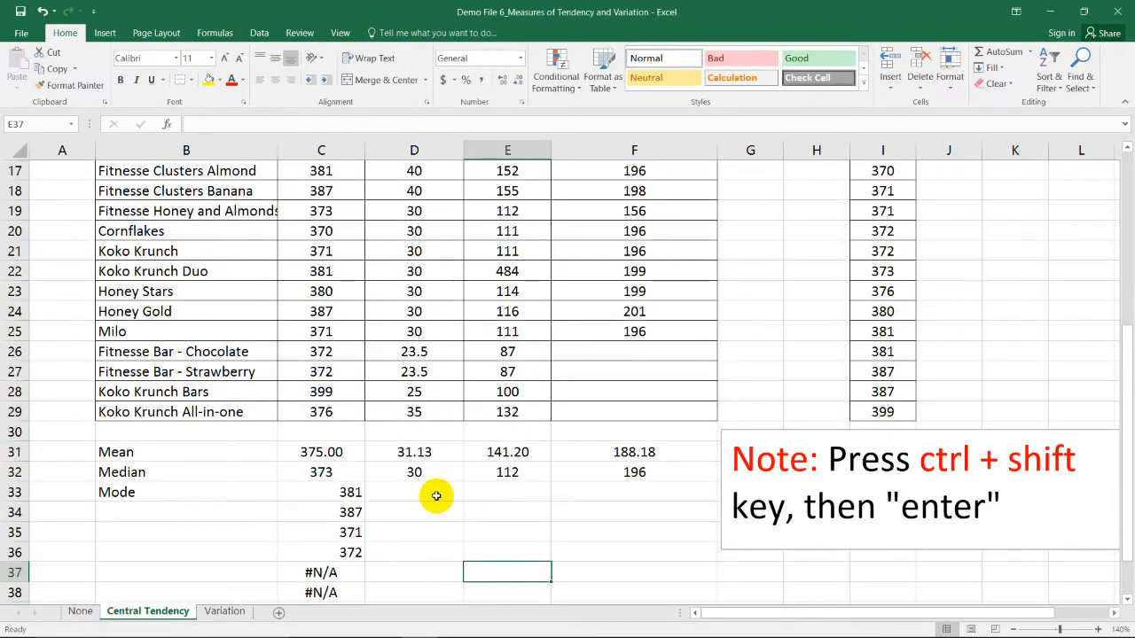
pyautogui.moveTo(436, 495)
pyautogui.mouseDown()
pyautogui.moveTo(442, 609)
pyautogui.moveTo(441, 585)
pyautogui.mouseUp()
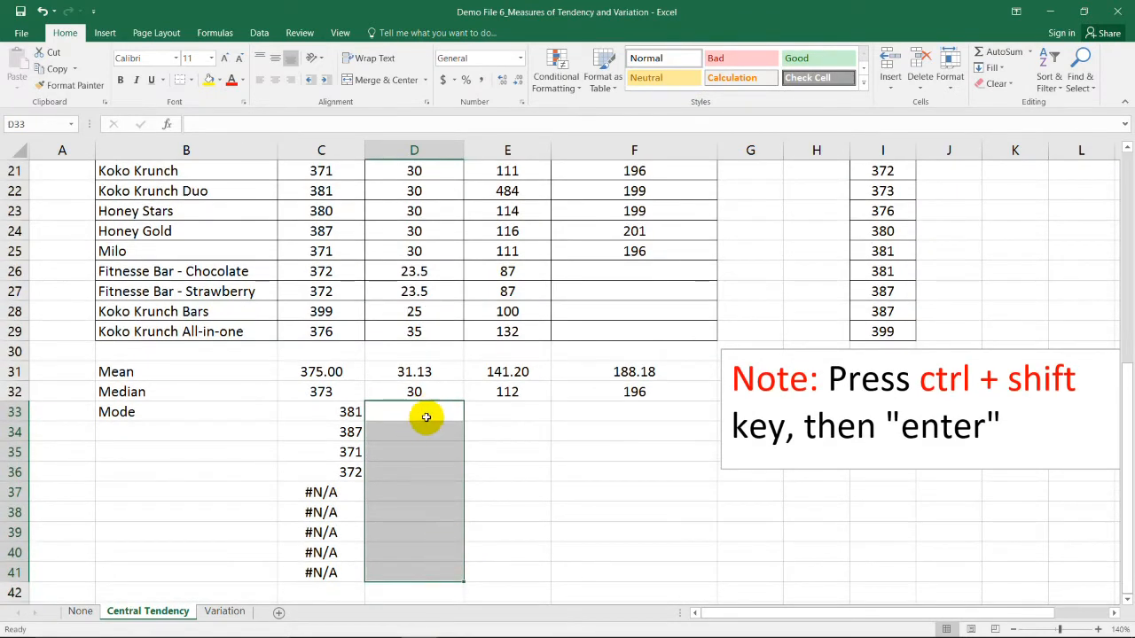
pyautogui.write('=mode')
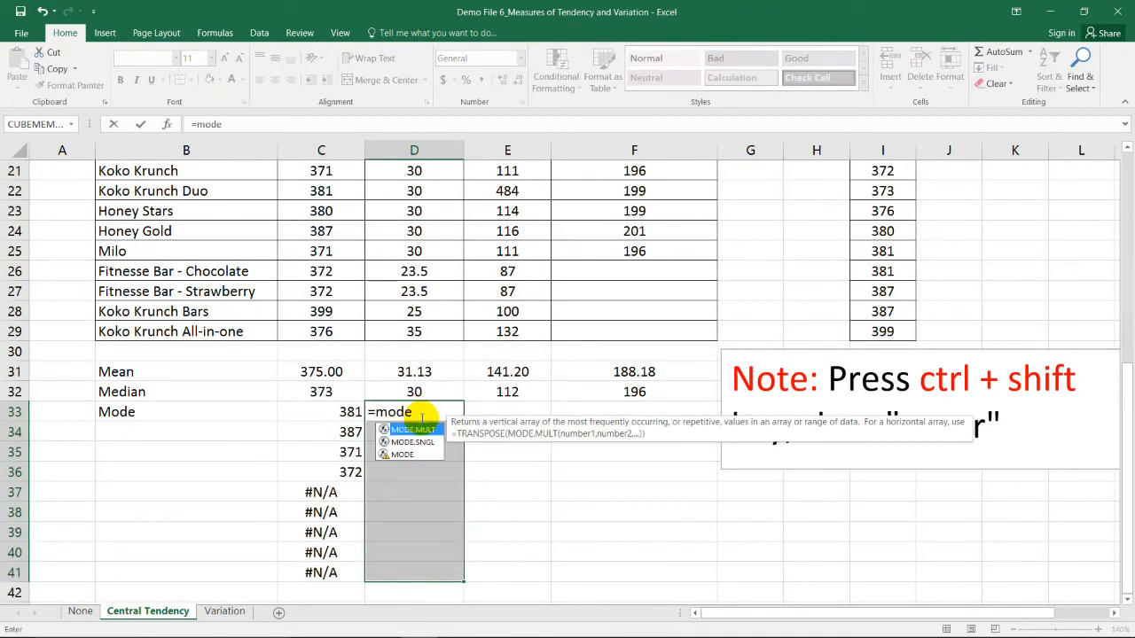
# Step: Enter =MODE.MULT(D15:D29) as an array formula in D33:D41, every cell showing 30
pyautogui.doubleClick(413, 431)
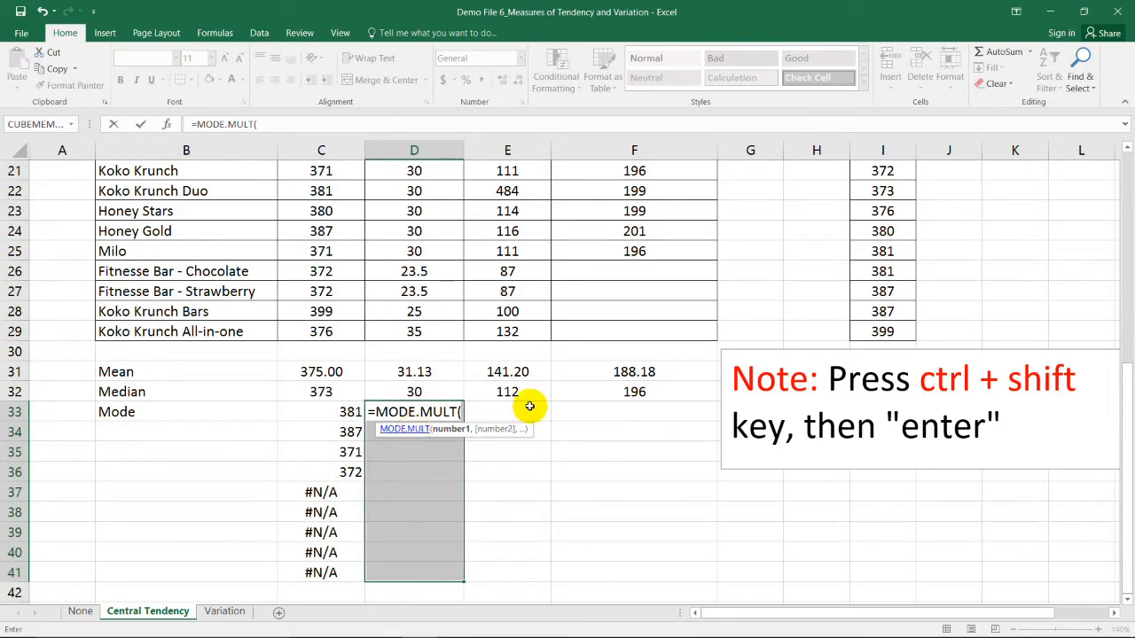
pyautogui.scroll(3, 594, 368)
pyautogui.scroll(3, 514, 311)
pyautogui.moveTo(413, 311); pyautogui.dragTo(414, 532)
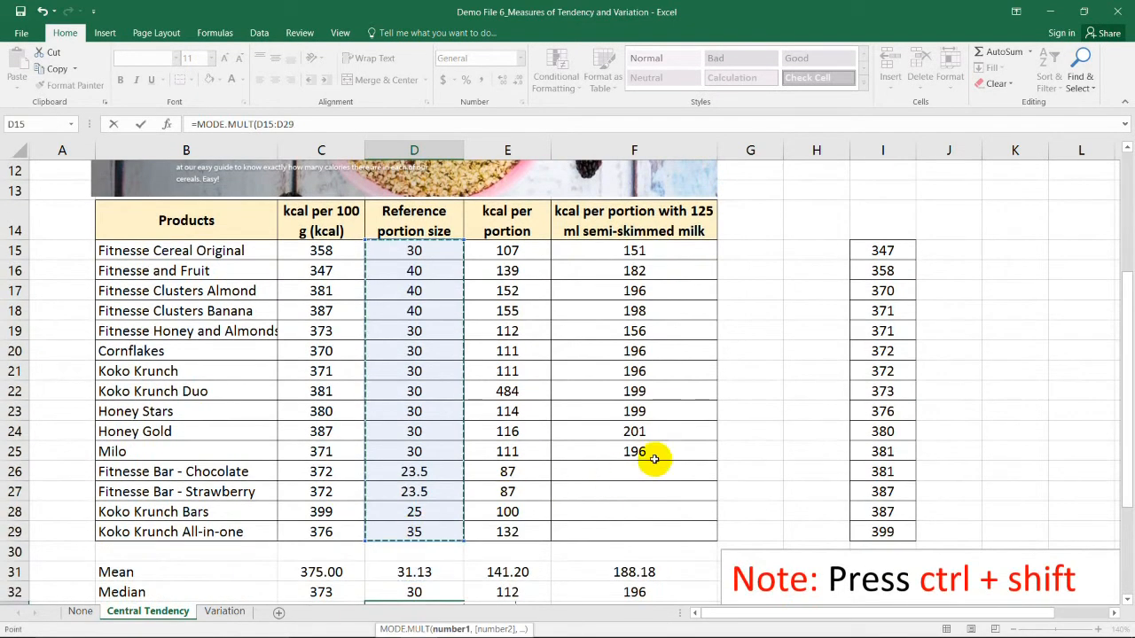
pyautogui.scroll(-3, 656, 452)
pyautogui.scroll(-3, 656, 444)
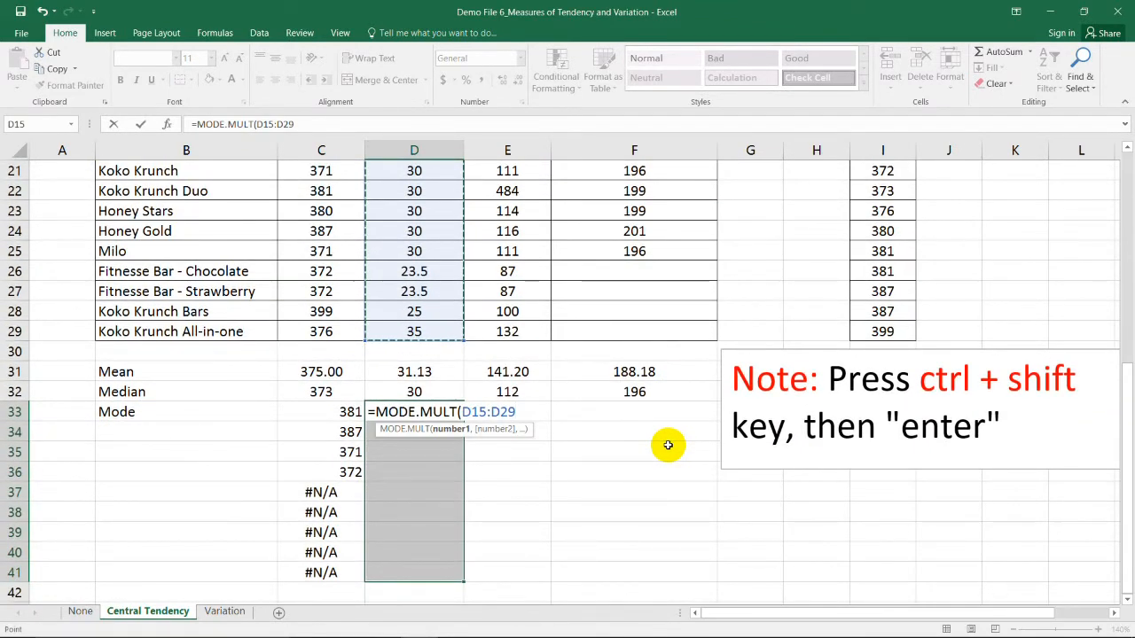
pyautogui.hotkey('ctrl', 'shift', 'Return')
pyautogui.scroll(-3, 561, 452)
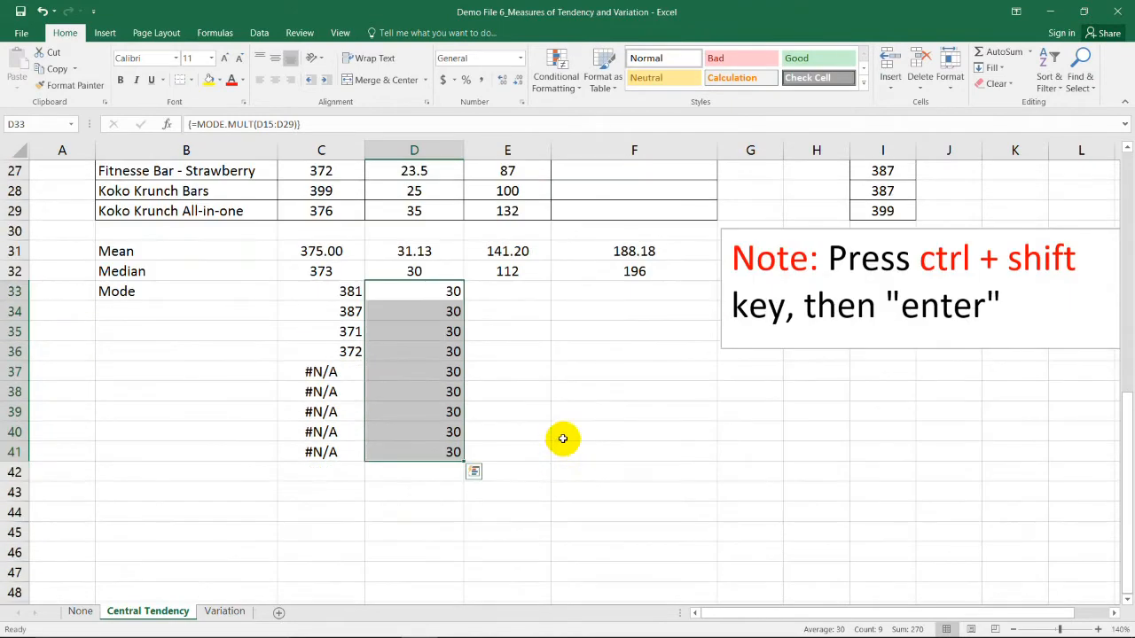
pyautogui.scroll(3, 562, 439)
# Step: Inspect the MODE.MULT array formula in D33 and review the column D mode results
pyautogui.click(452, 431)
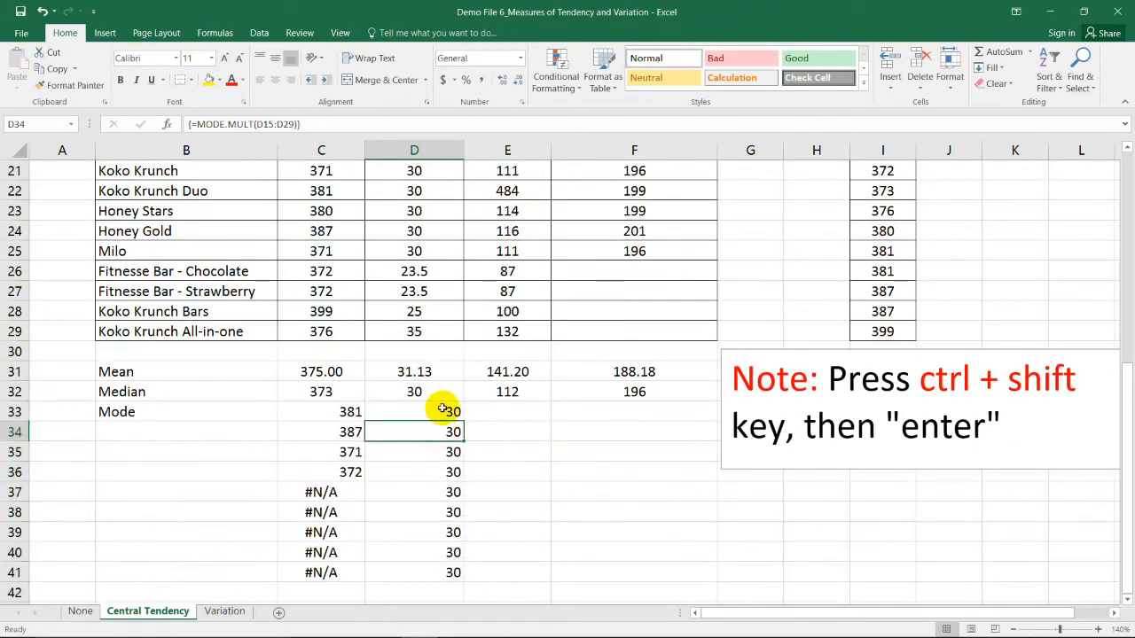
pyautogui.click(443, 411)
pyautogui.scroll(-3, 567, 452)
pyautogui.scroll(3, 568, 461)
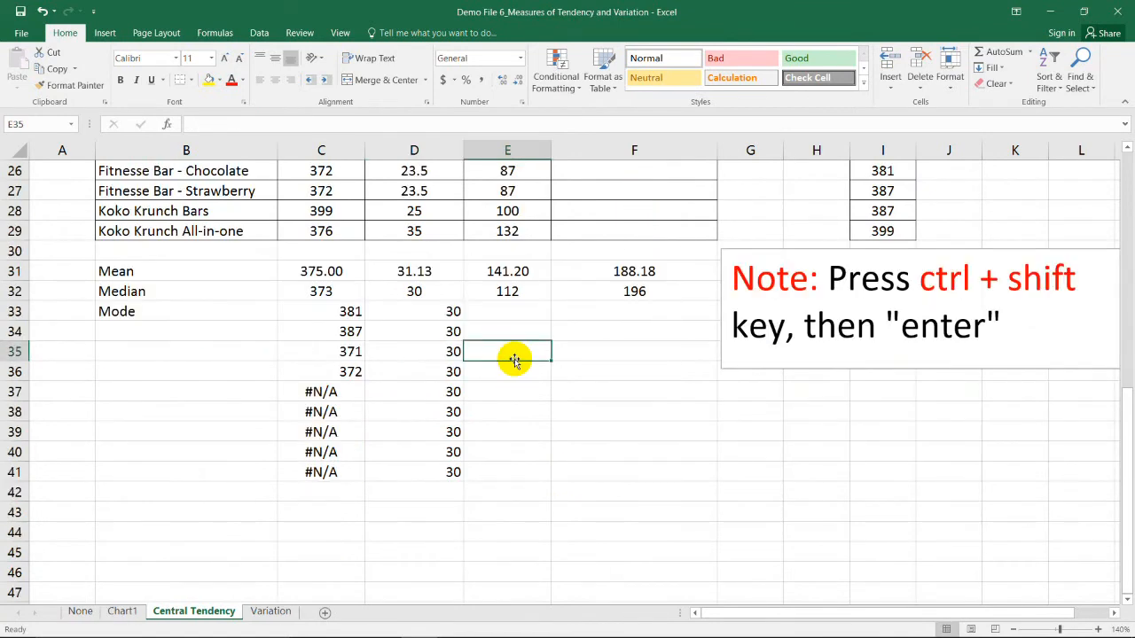
pyautogui.moveTo(452, 311); pyautogui.dragTo(452, 471)
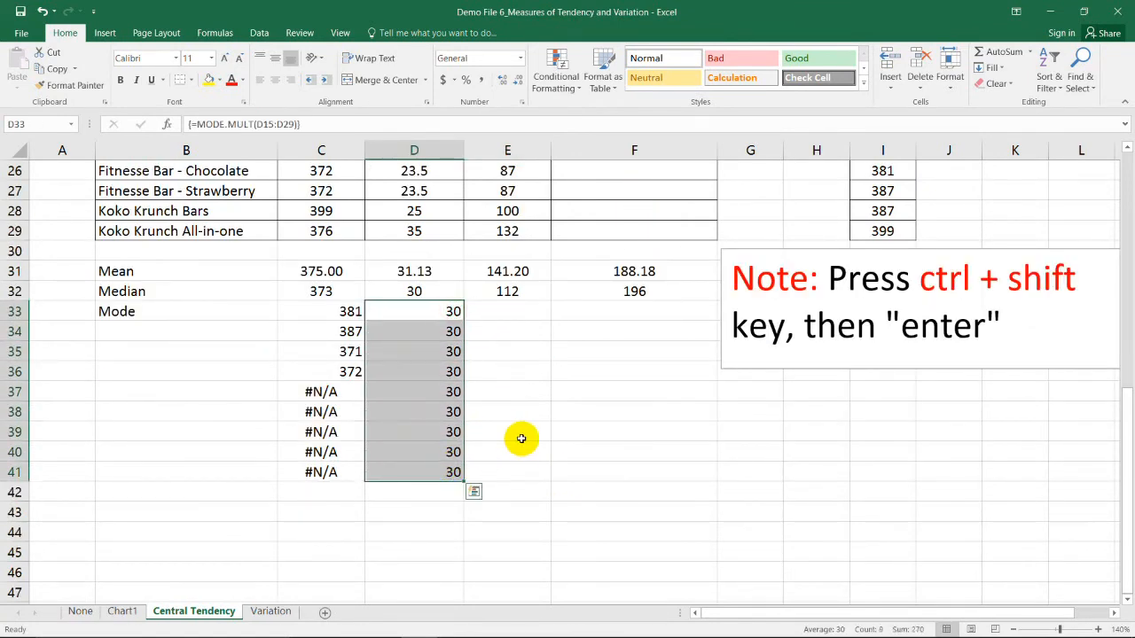
pyautogui.scroll(6, 523, 399)
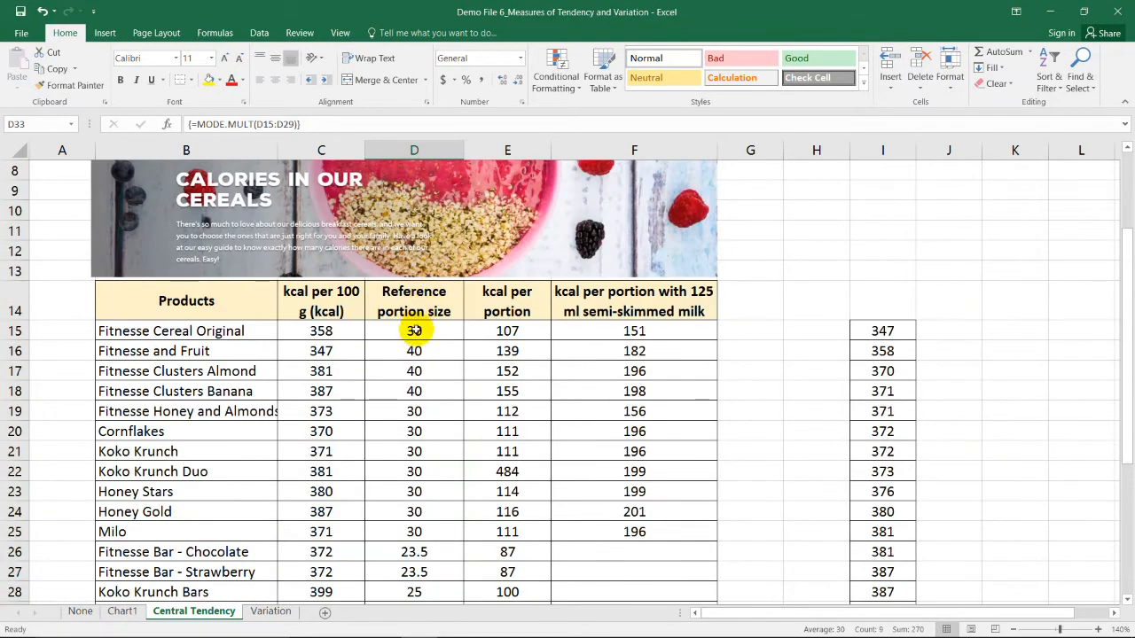
pyautogui.moveTo(414, 330); pyautogui.dragTo(413, 592)
pyautogui.scroll(-3, 496, 518)
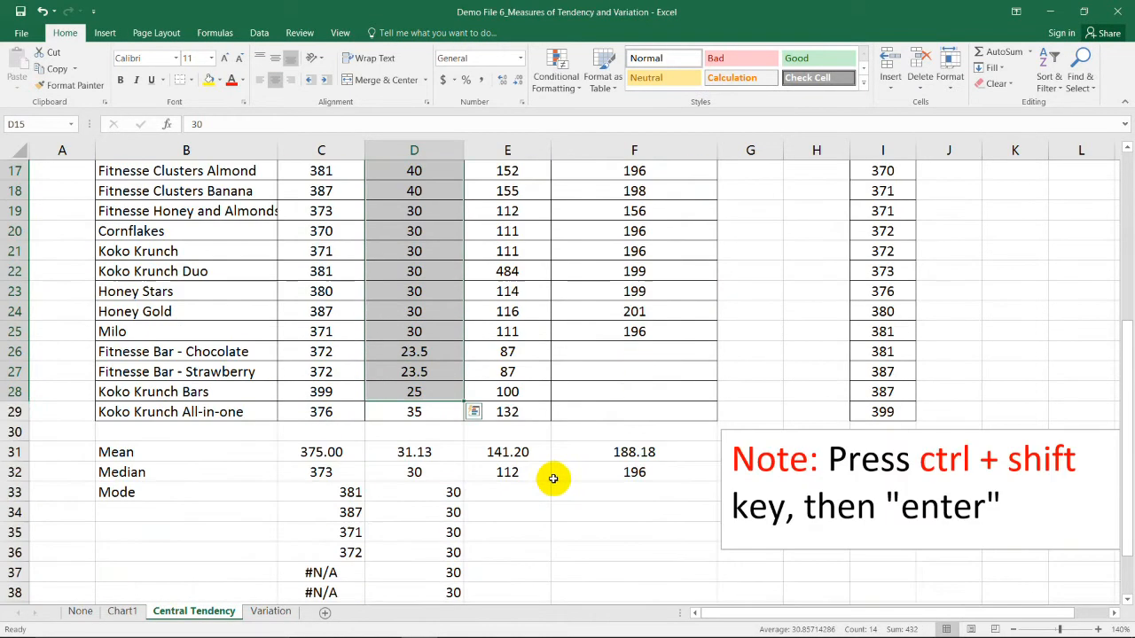
pyautogui.click(522, 509)
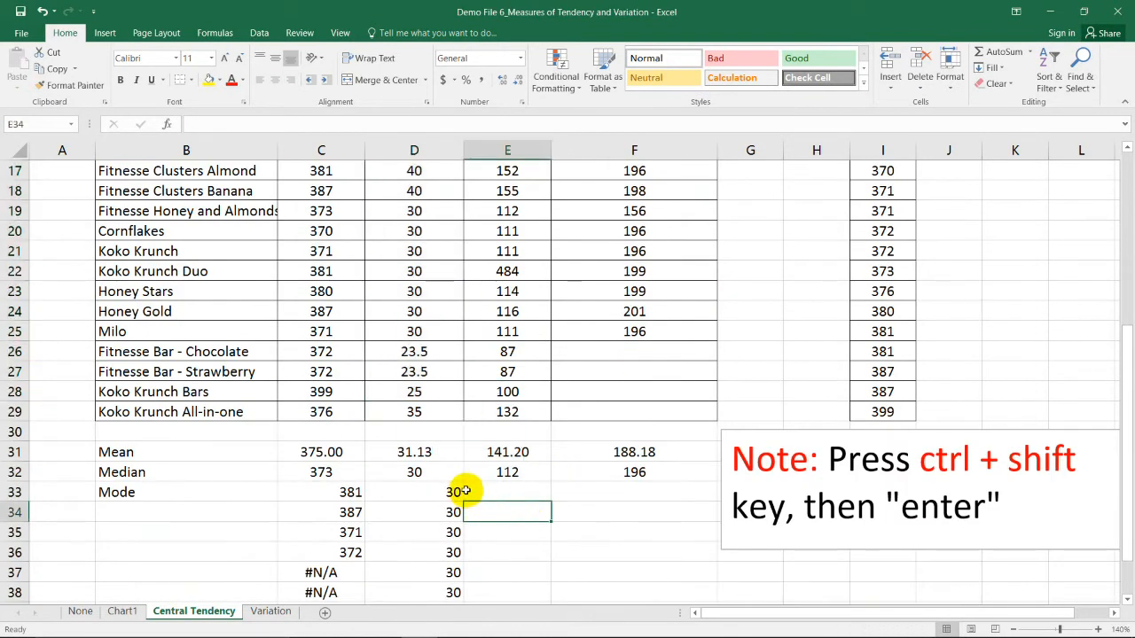
pyautogui.scroll(-2, 470, 489)
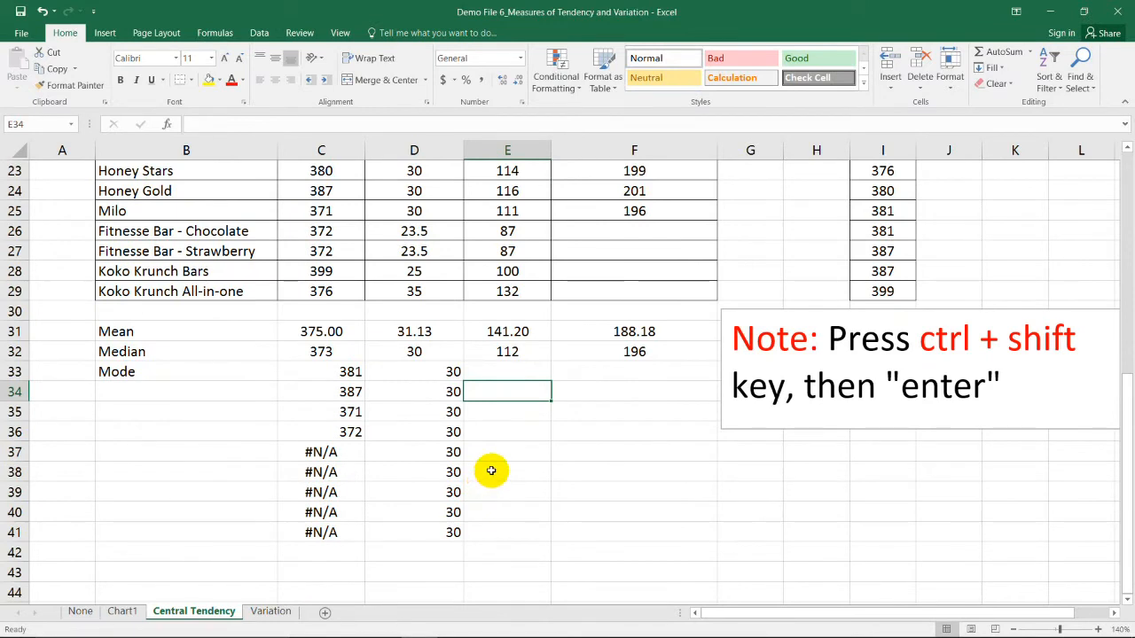
# Step: Reselect the column D mode results, all reading 30, then deselect them
pyautogui.moveTo(452, 391); pyautogui.dragTo(452, 532)
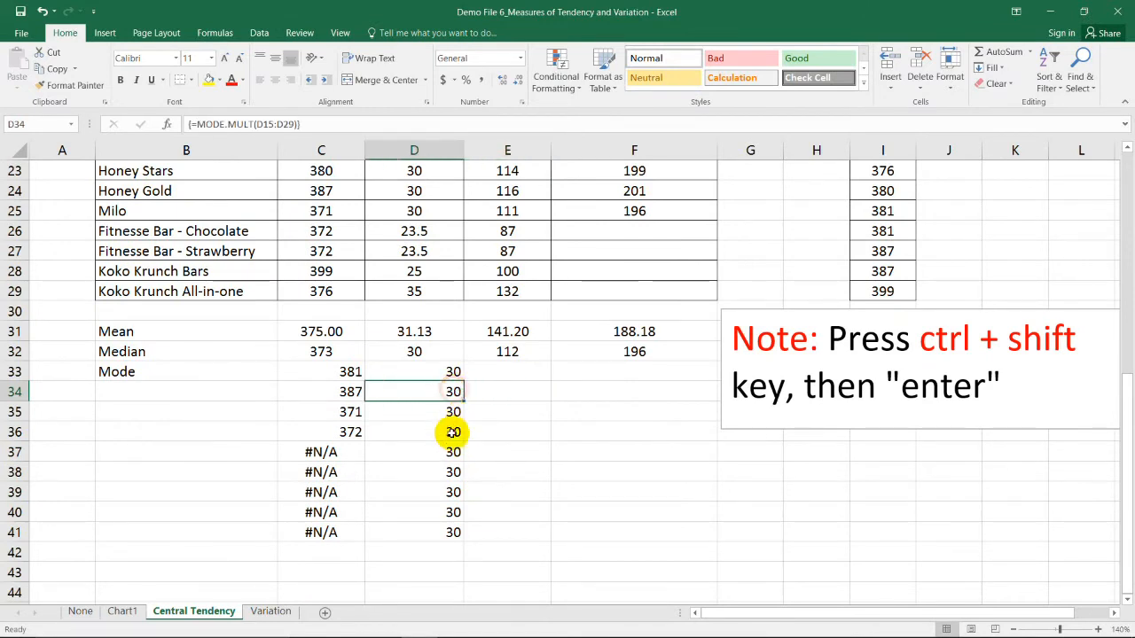
pyautogui.click(452, 391)
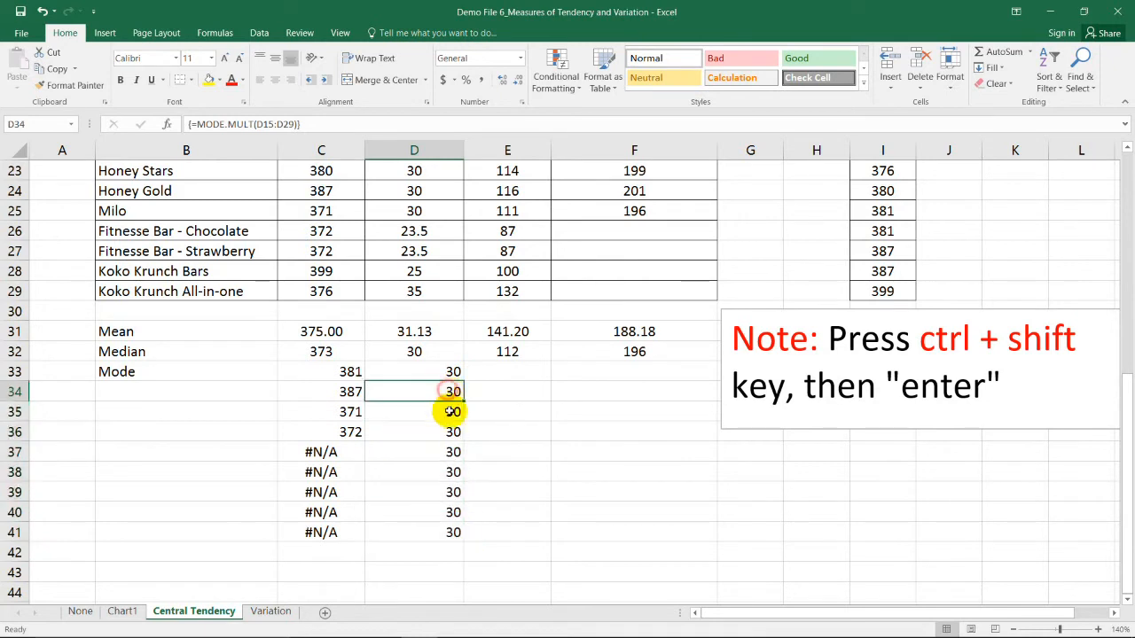
pyautogui.moveTo(452, 391); pyautogui.dragTo(461, 532)
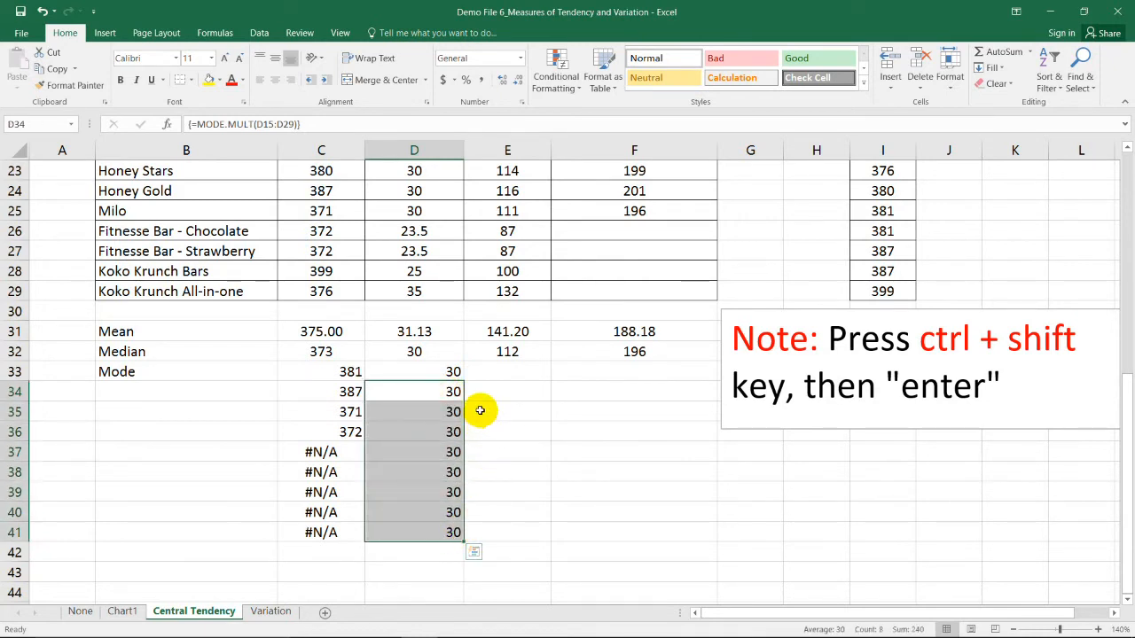
pyautogui.click(452, 372)
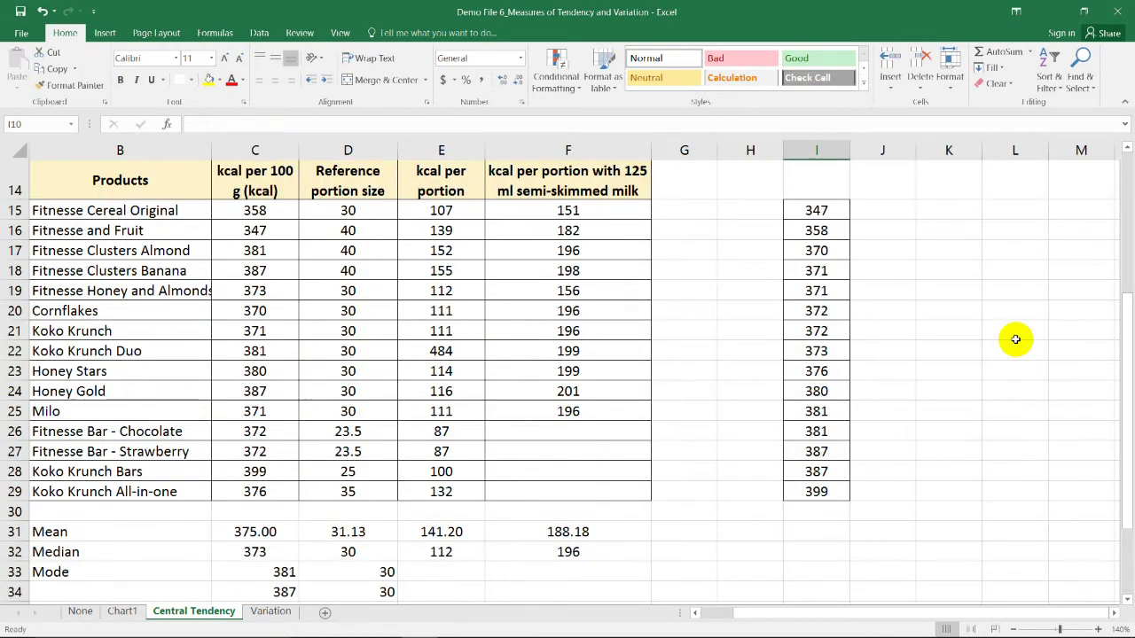
pyautogui.scroll(5, 1015, 339)
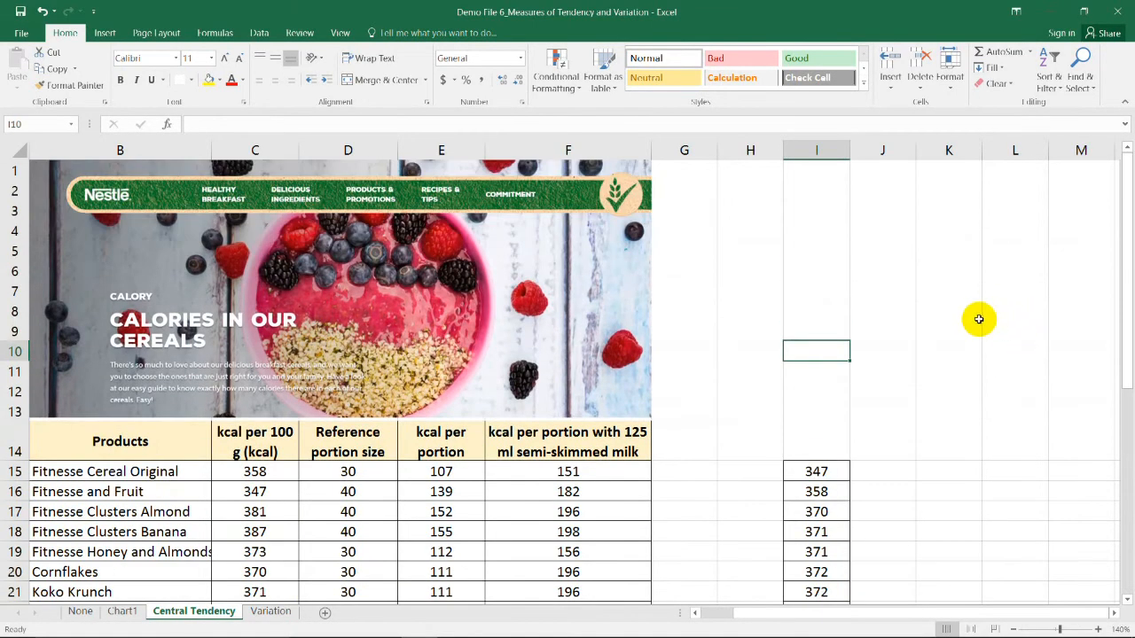
pyautogui.scroll(-1, 929, 314)
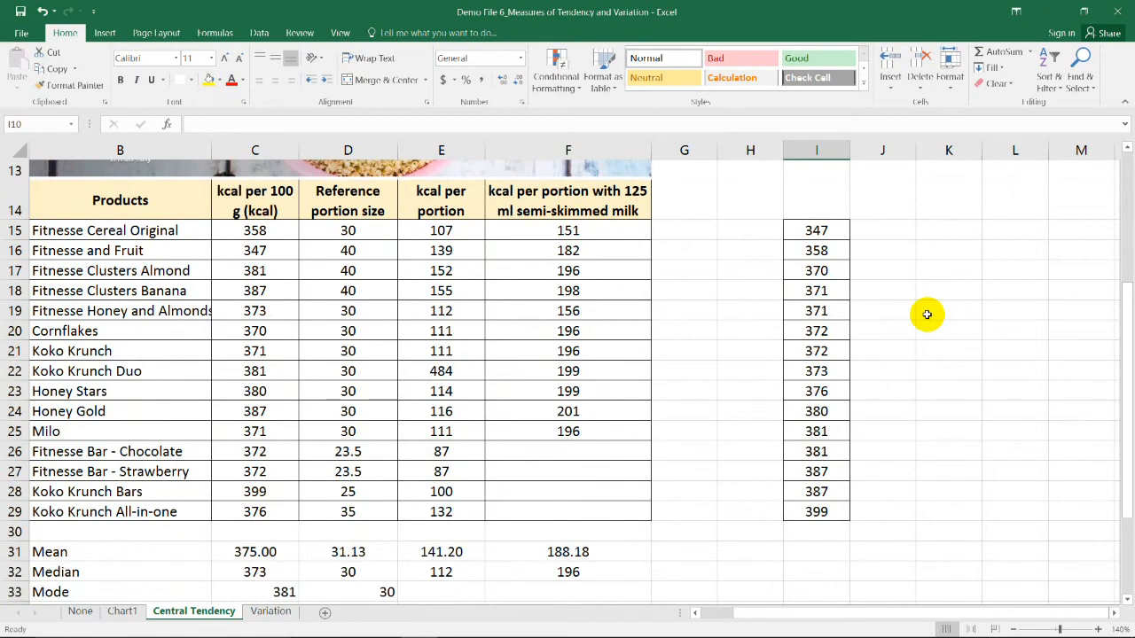
pyautogui.scroll(3, 929, 314)
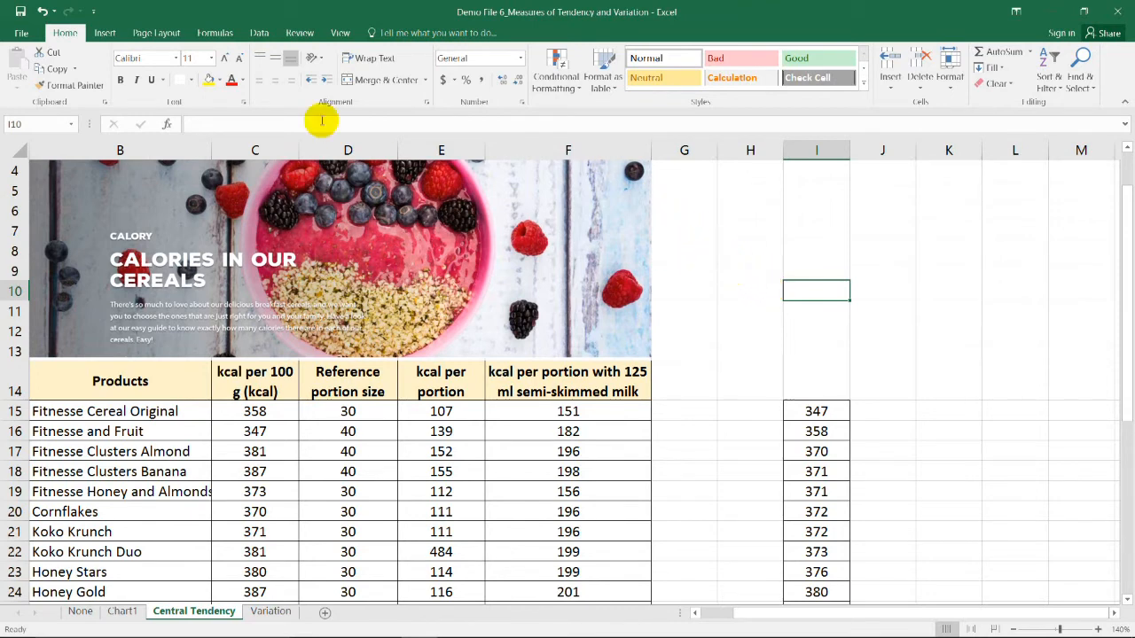
# Step: Choose Descriptive Statistics from the Data Analysis tools
pyautogui.click(260, 33)
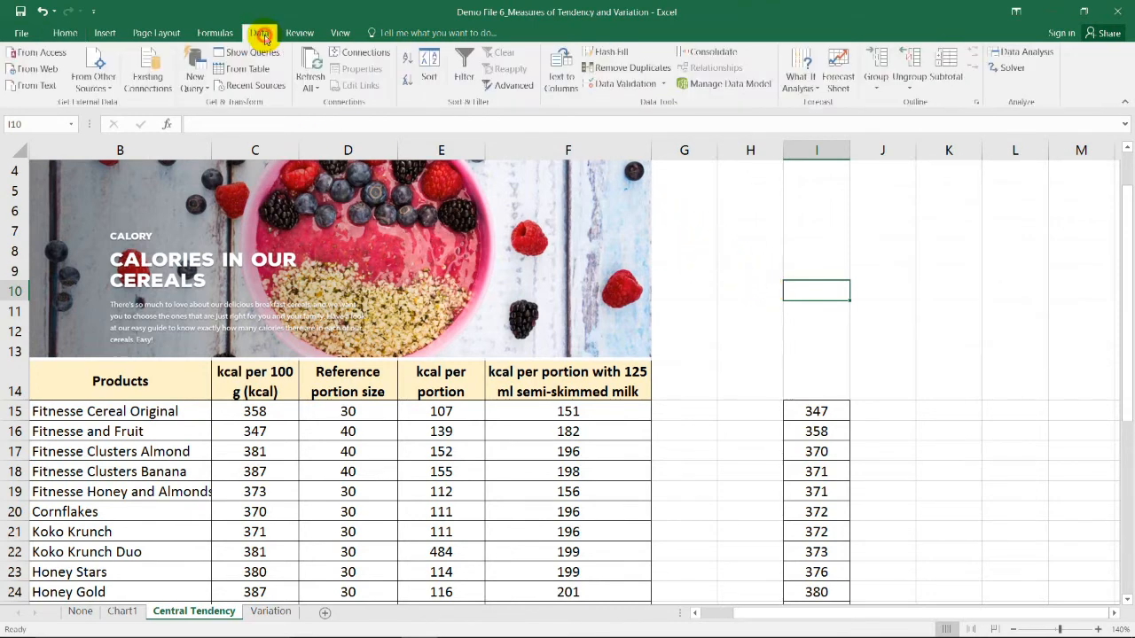
pyautogui.click(1018, 52)
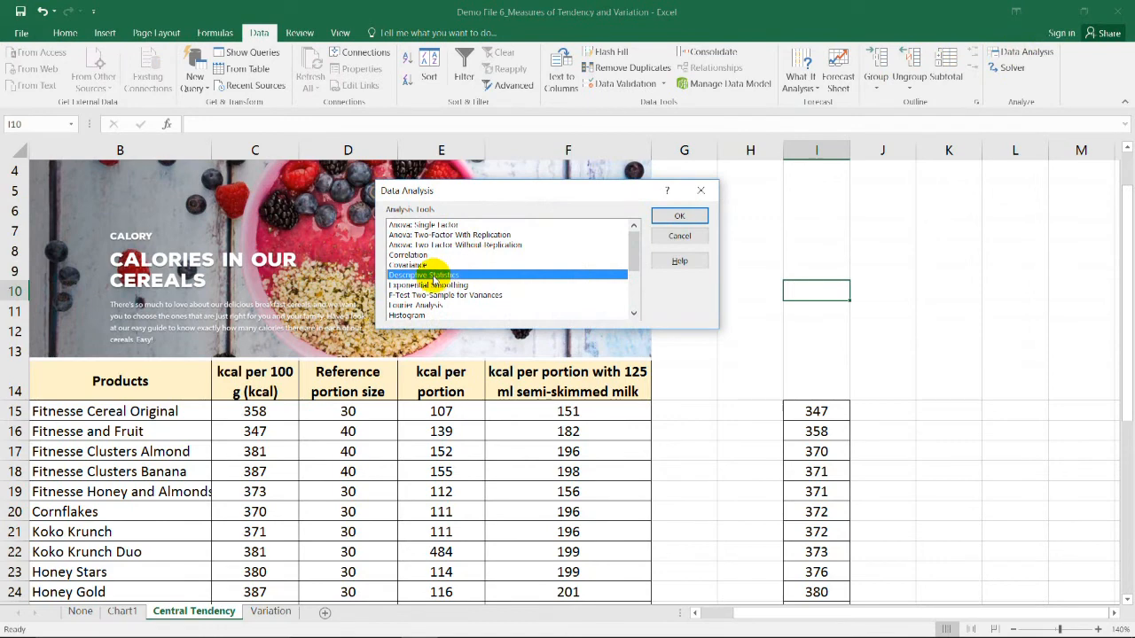
pyautogui.click(679, 216)
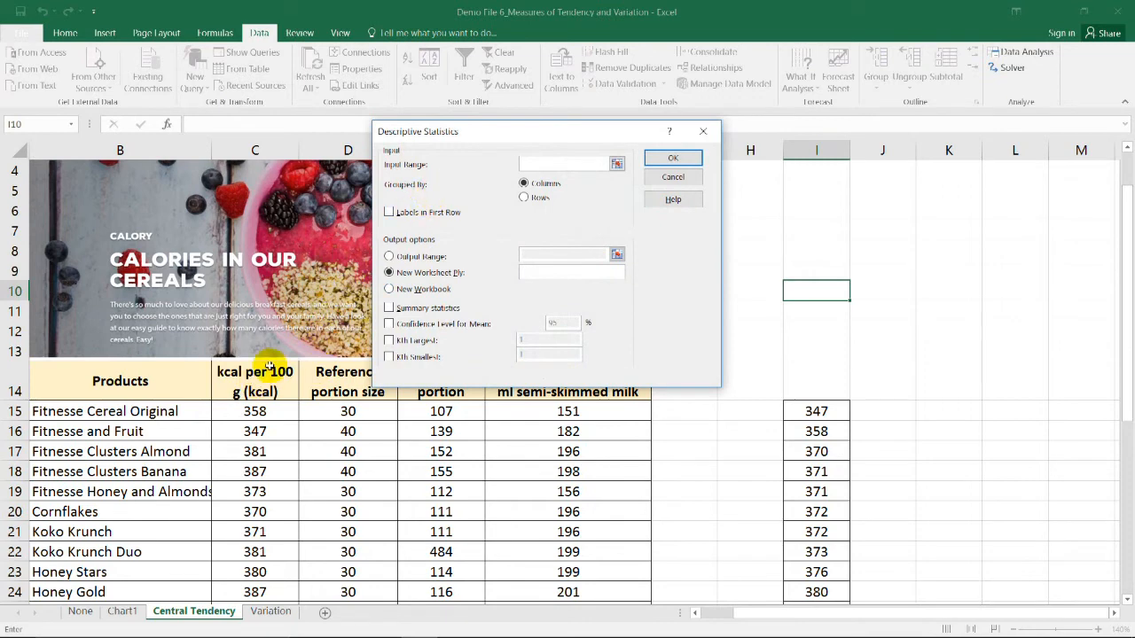
# Step: Run it on input range C14:F29 with labels in first row and summary statistics, output to a new worksheet
pyautogui.moveTo(257, 377); pyautogui.dragTo(603, 595)
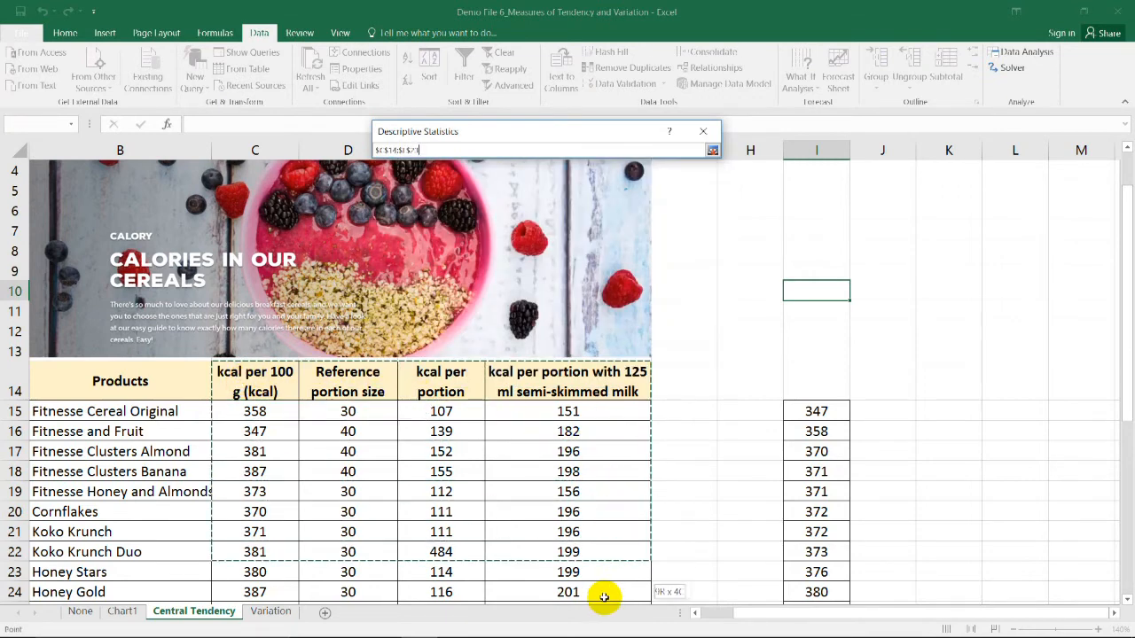
pyautogui.moveTo(603, 595); pyautogui.dragTo(595, 568)
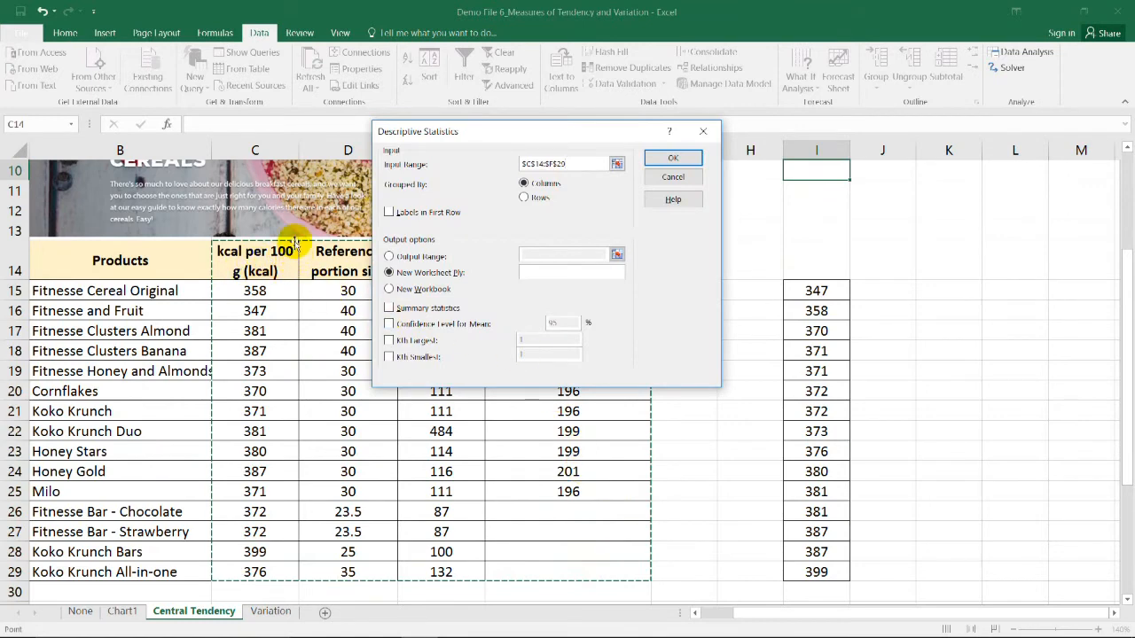
pyautogui.click(388, 213)
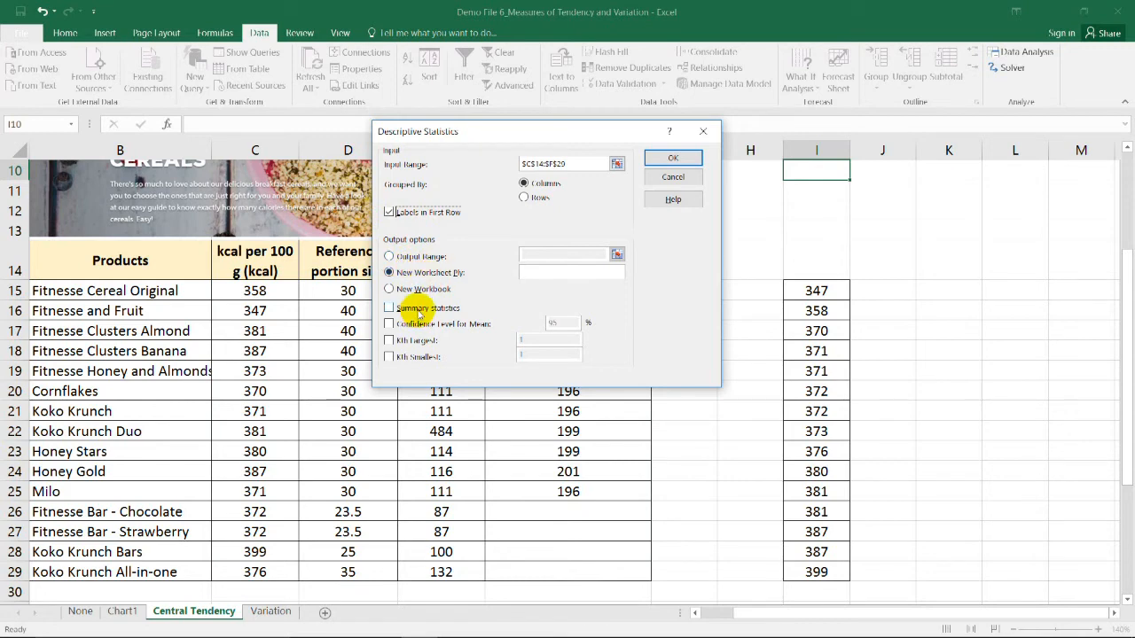
pyautogui.click(414, 308)
pyautogui.click(672, 160)
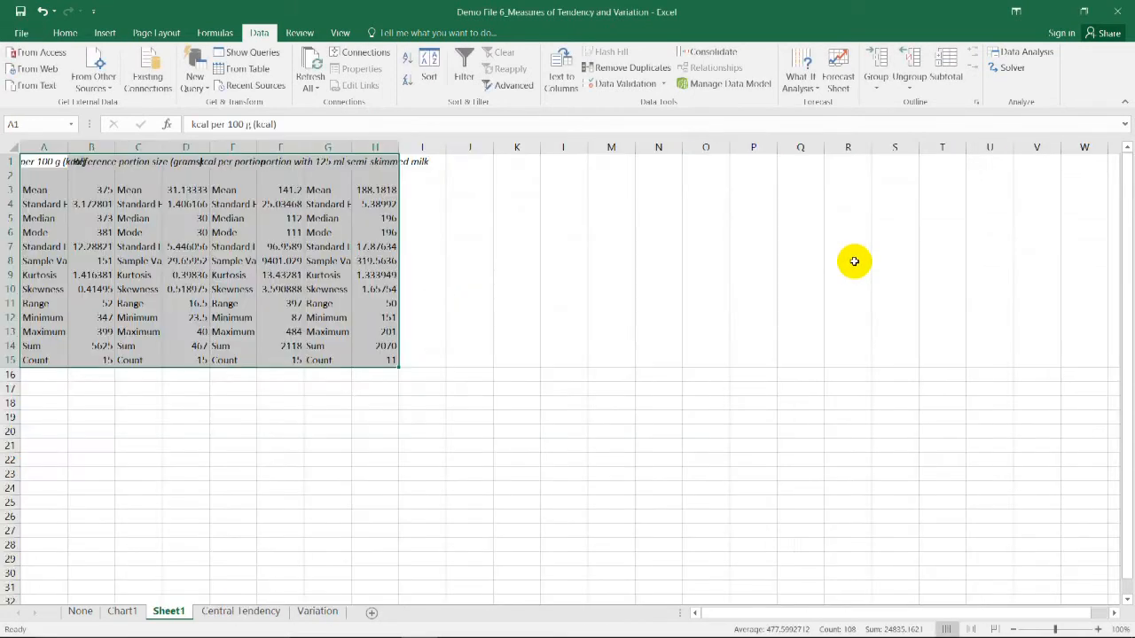
# Step: AutoFit the statistics sheet's columns so every label and value fits
pyautogui.doubleClick(65, 147)
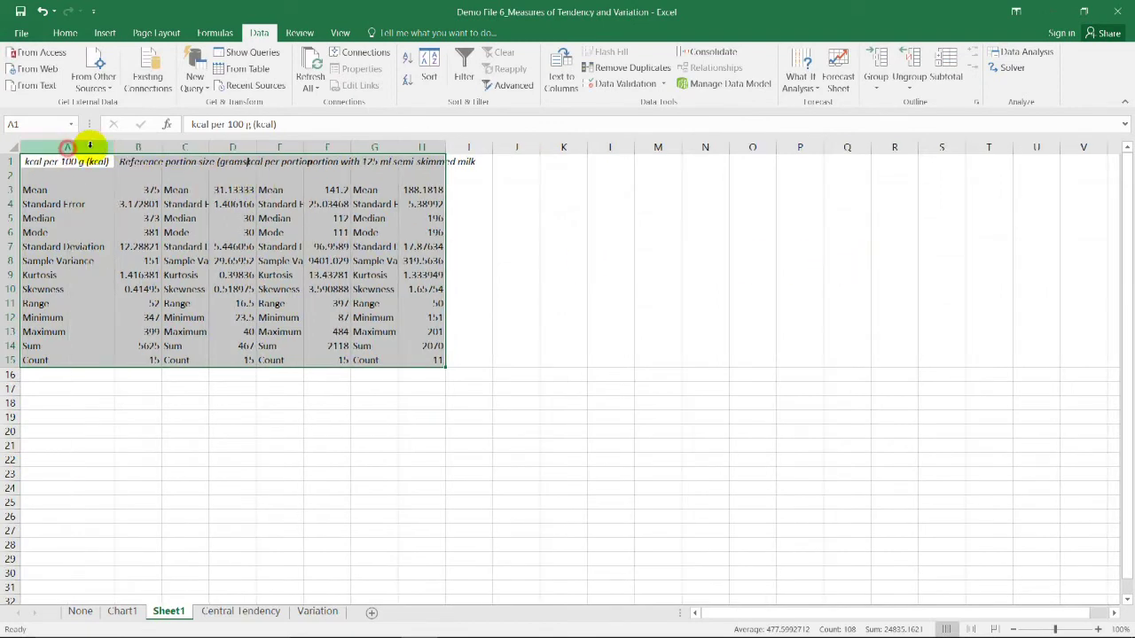
pyautogui.doubleClick(162, 147)
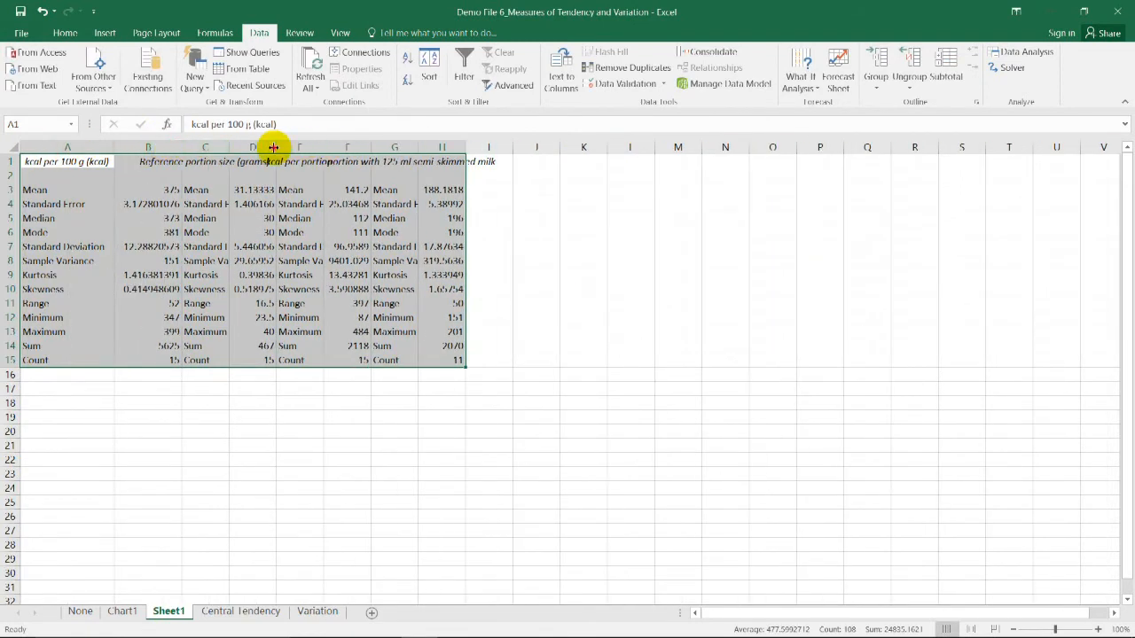
pyautogui.doubleClick(275, 147)
pyautogui.doubleClick(355, 147)
pyautogui.doubleClick(416, 147)
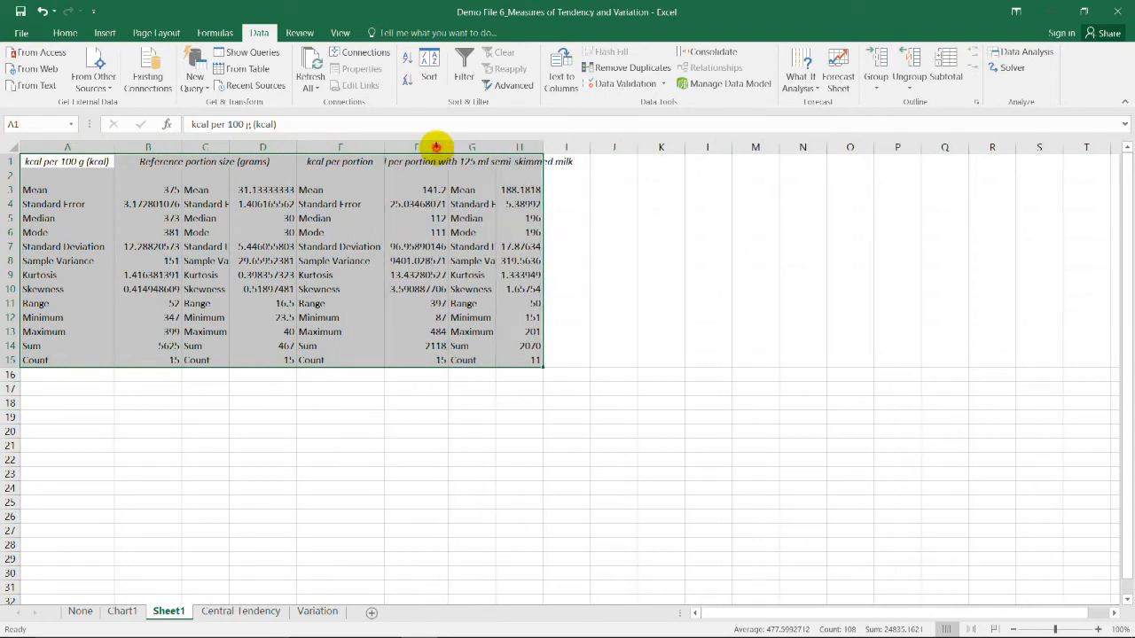
pyautogui.click(608, 266)
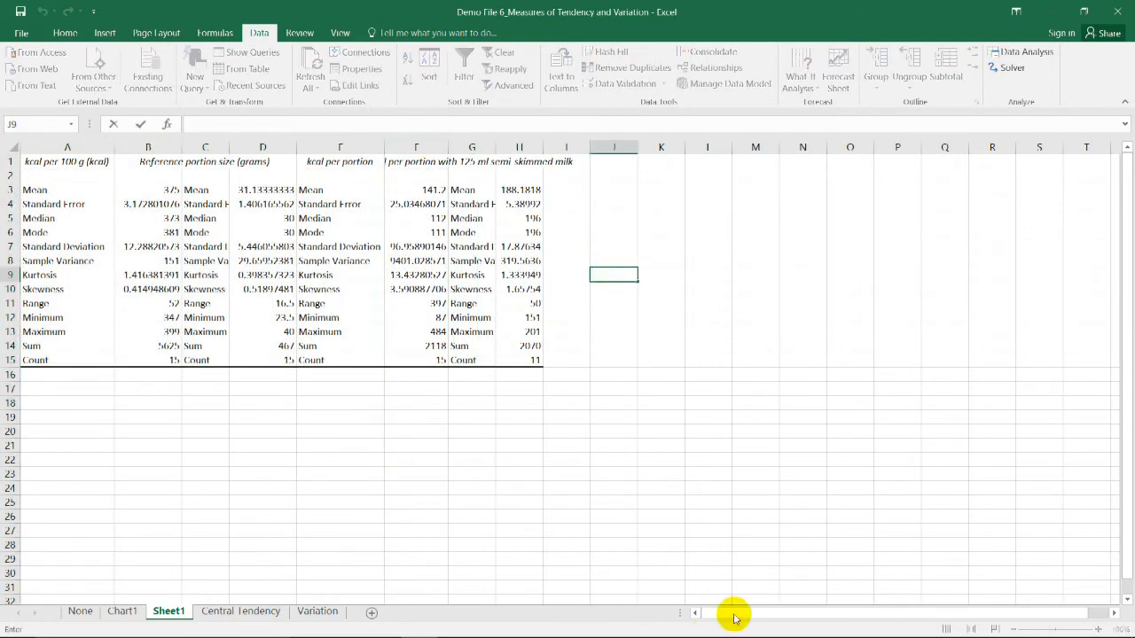
# Step: Check the kcal per 100 g mean 375, median 373 and mode 381 in the output
pyautogui.click(67, 163)
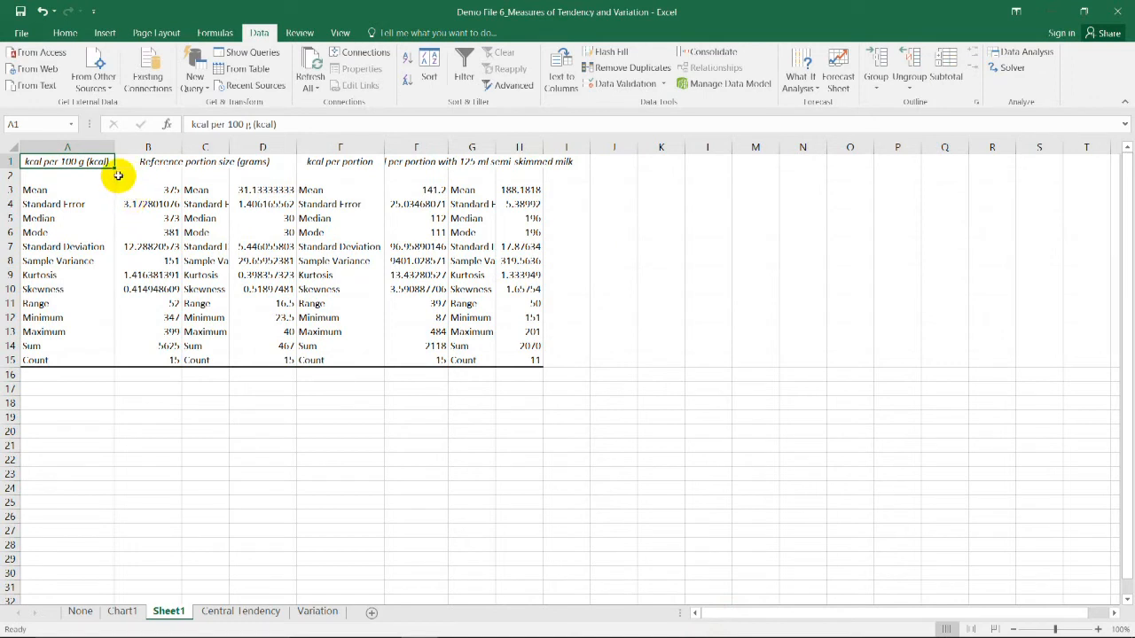
pyautogui.click(49, 232)
pyautogui.click(45, 190)
pyautogui.click(140, 192)
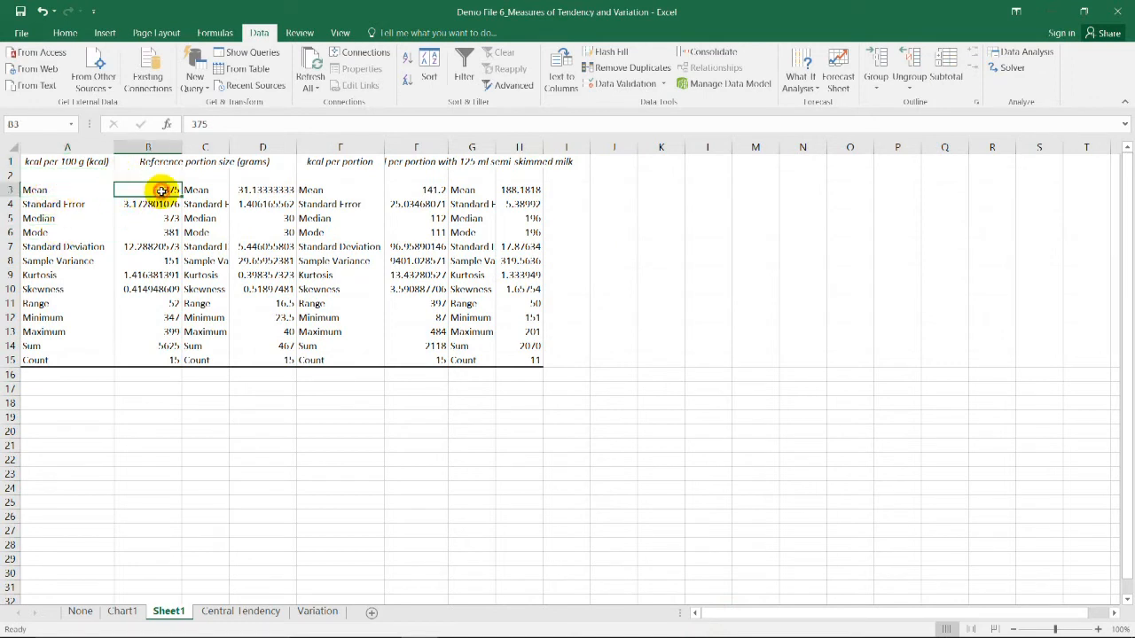
pyautogui.click(54, 221)
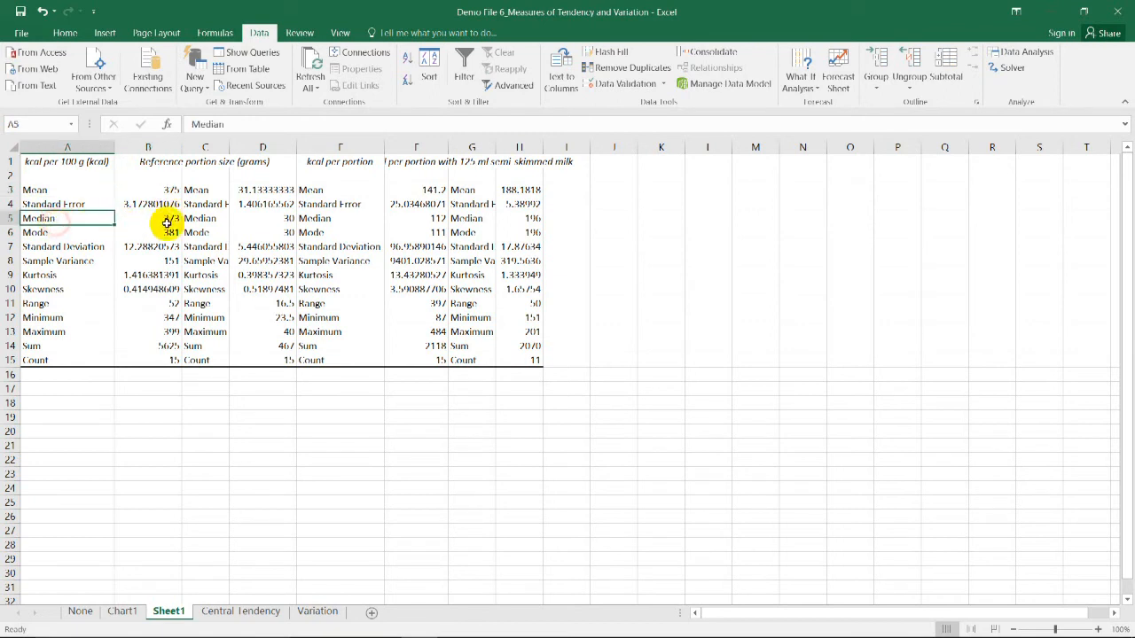
pyautogui.click(157, 220)
pyautogui.click(49, 233)
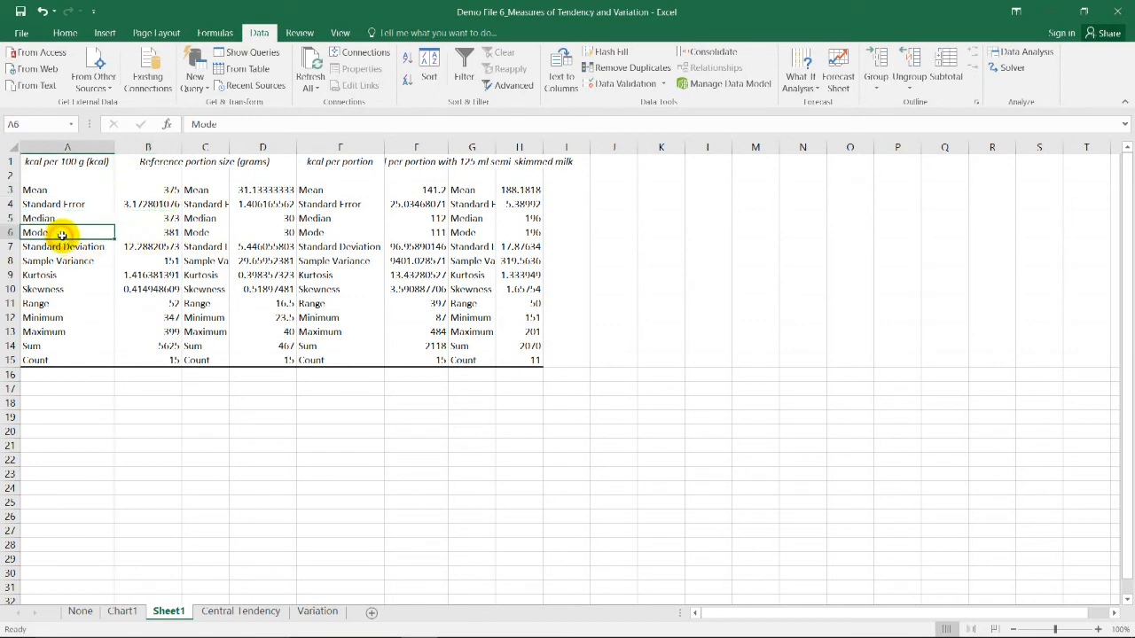
pyautogui.click(157, 232)
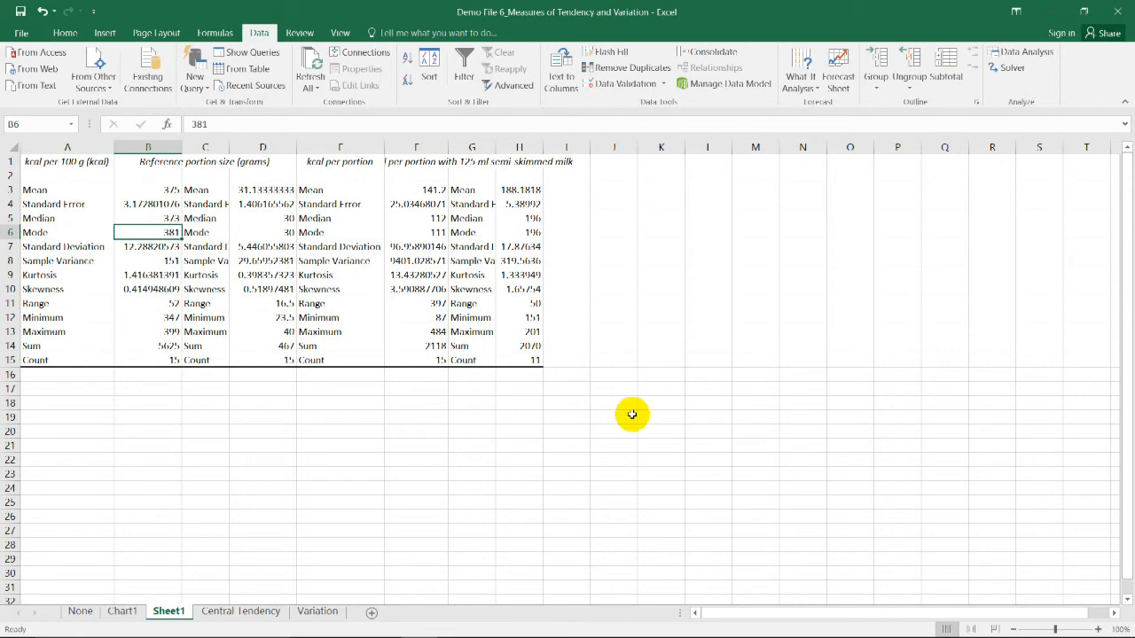